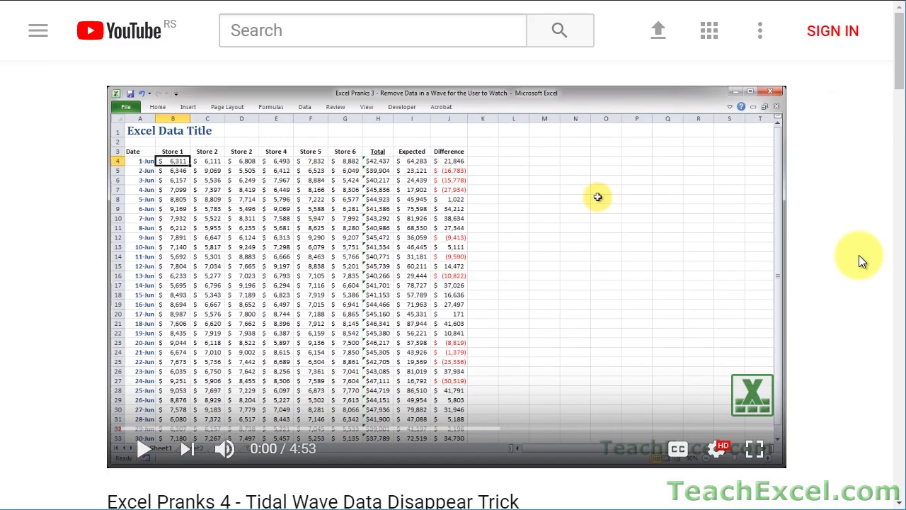
# Open the Excel file link in the description of the Excel Pranks 4 video.
pyautogui.scroll(-5, 859, 255)
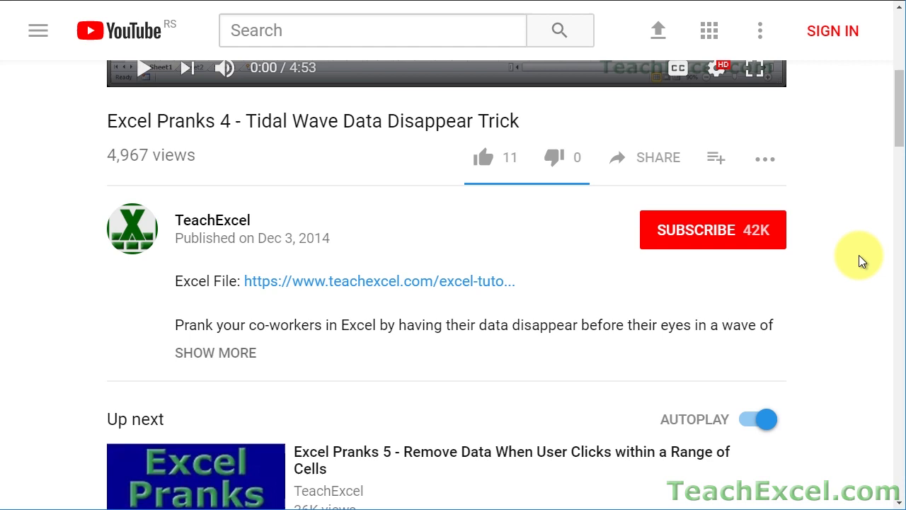
pyautogui.click(324, 276)
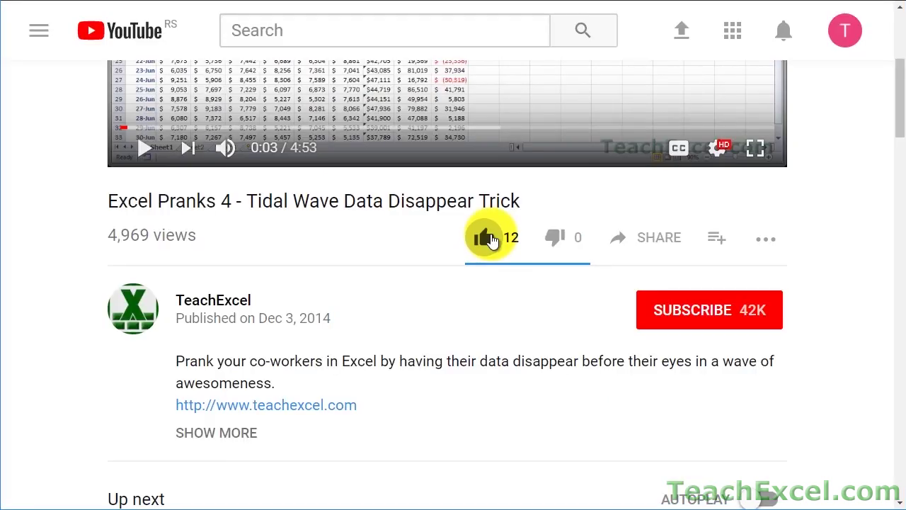
# Like the Excel Pranks 4 video and subscribe to the TeachExcel channel with notifications.
pyautogui.click(491, 239)
pyautogui.click(668, 309)
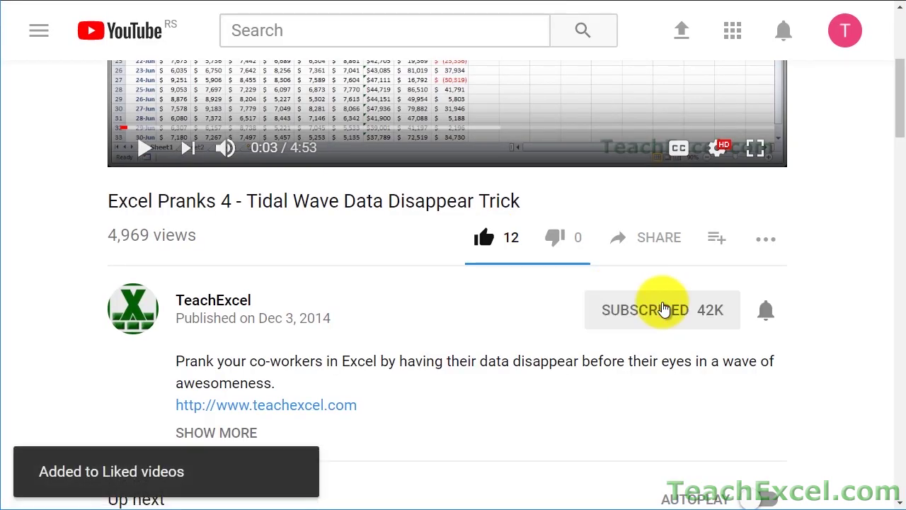
pyautogui.click(770, 312)
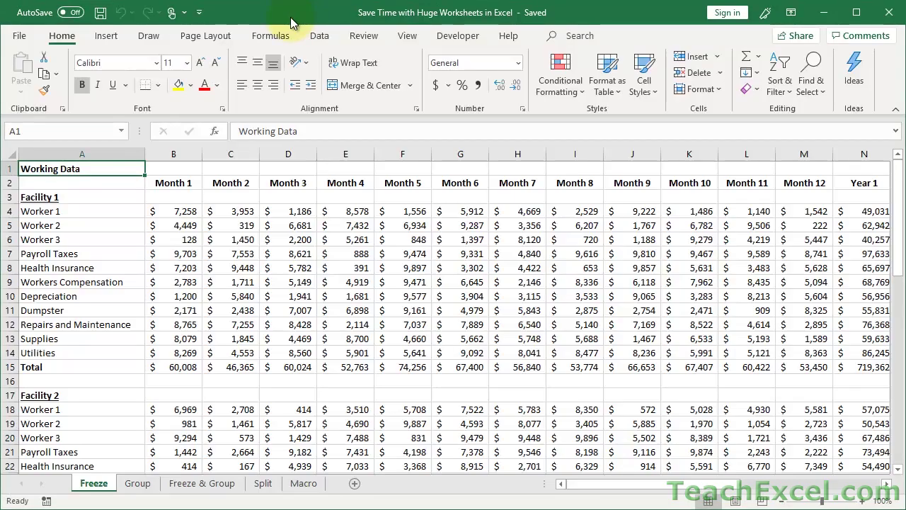
# In the Save Time with Huge Worksheets in Excel workbook, examine Facility 1's month headings and its Year 1 and Year 2 columns.
pyautogui.click(172, 187)
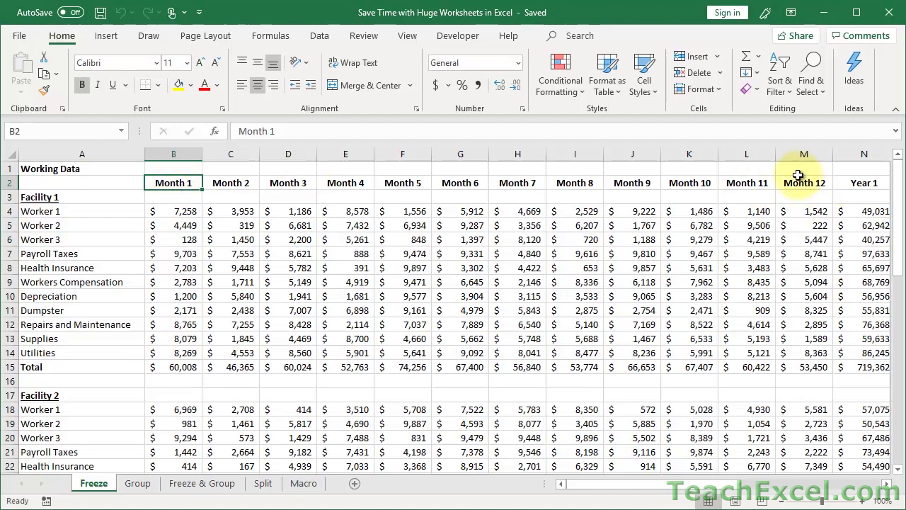
pyautogui.click(800, 183)
pyautogui.hscroll(4, 800, 183)
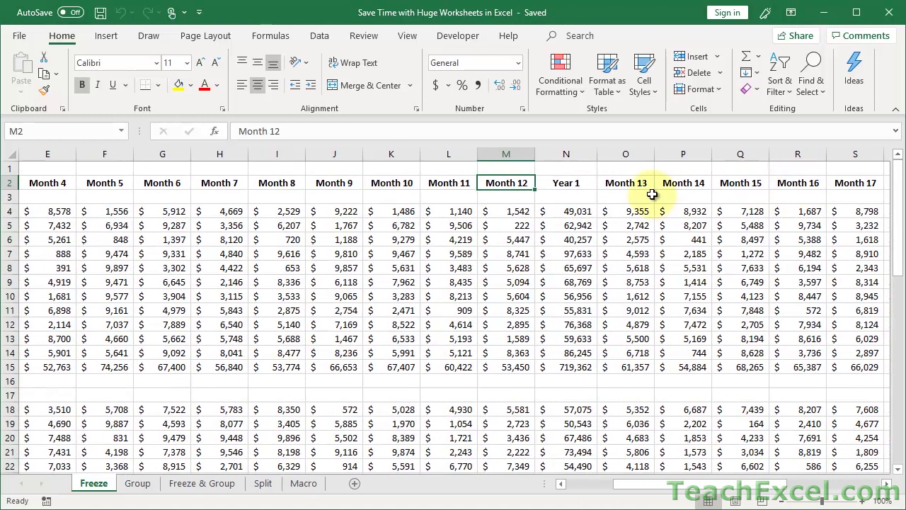
pyautogui.moveTo(552, 178); pyautogui.dragTo(557, 366)
pyautogui.hscroll(6, 587, 368)
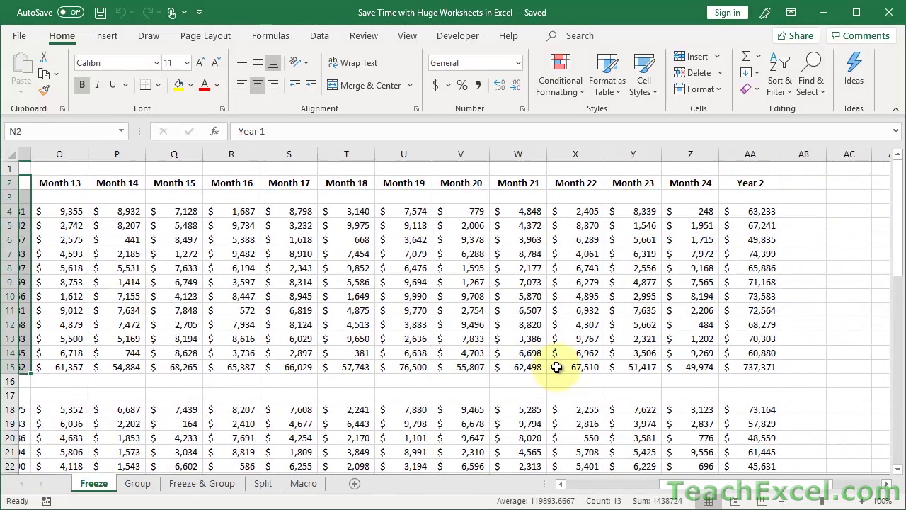
pyautogui.moveTo(568, 185); pyautogui.dragTo(577, 363)
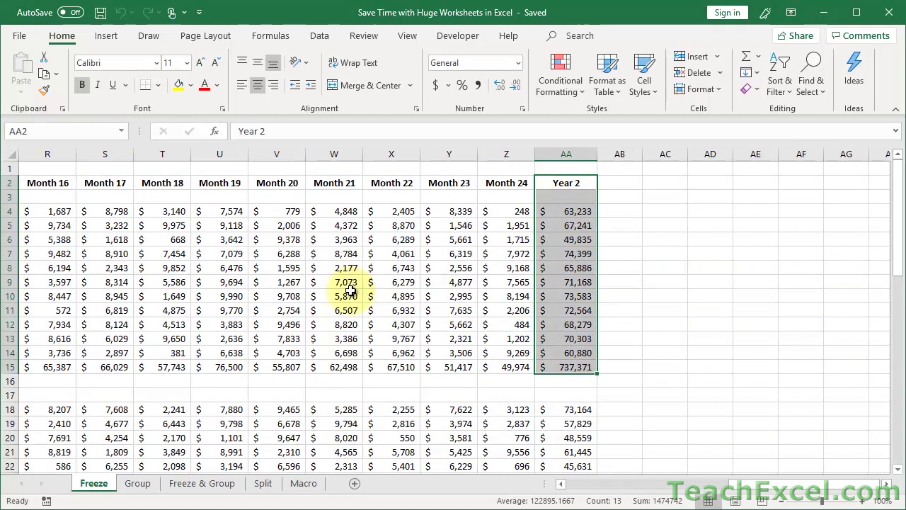
pyautogui.hscroll(-8, 350, 290)
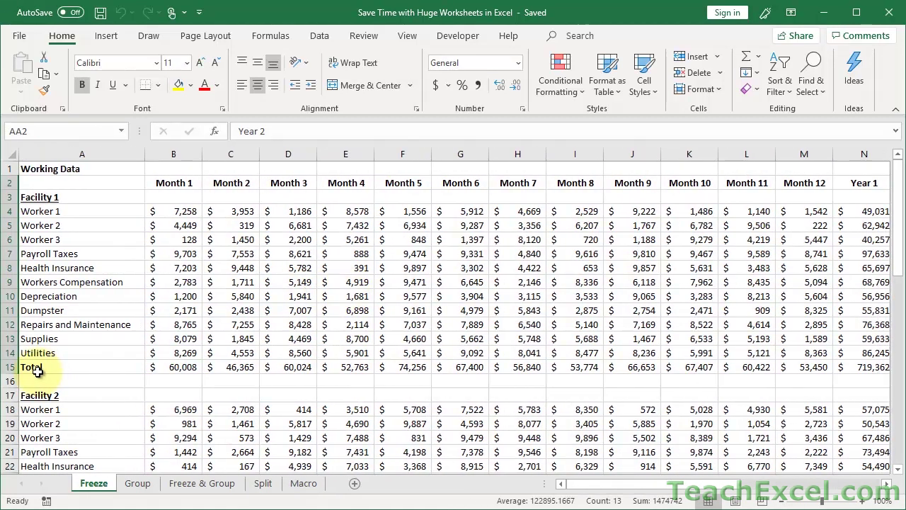
# Examine the row labels and Total row of Facility 1, and the extent of the data across all four facilities.
pyautogui.moveTo(46, 208); pyautogui.dragTo(32, 343)
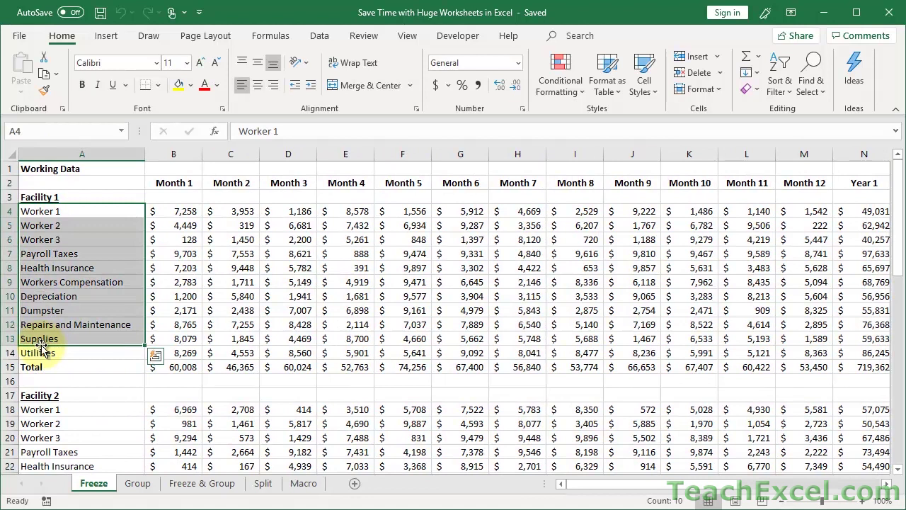
pyautogui.moveTo(76, 370); pyautogui.dragTo(713, 373)
pyautogui.click(244, 211)
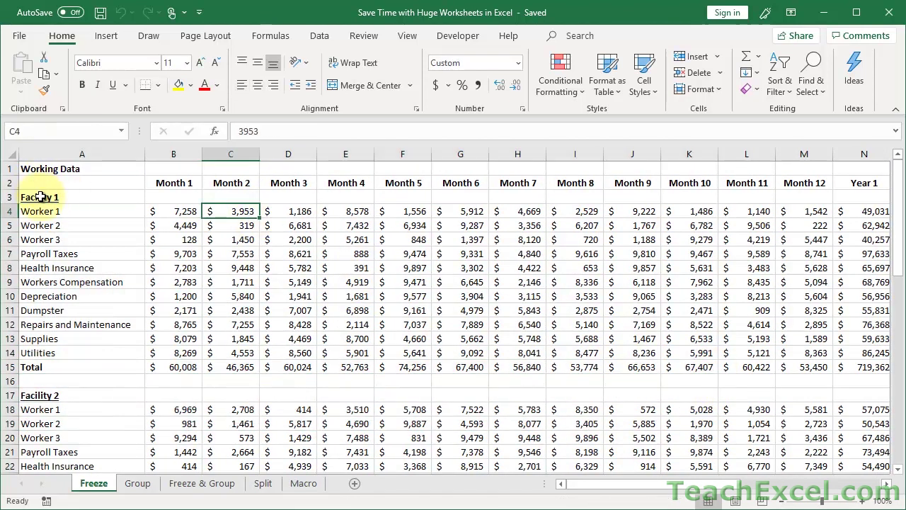
pyautogui.click(40, 197)
pyautogui.scroll(-12, 184, 219)
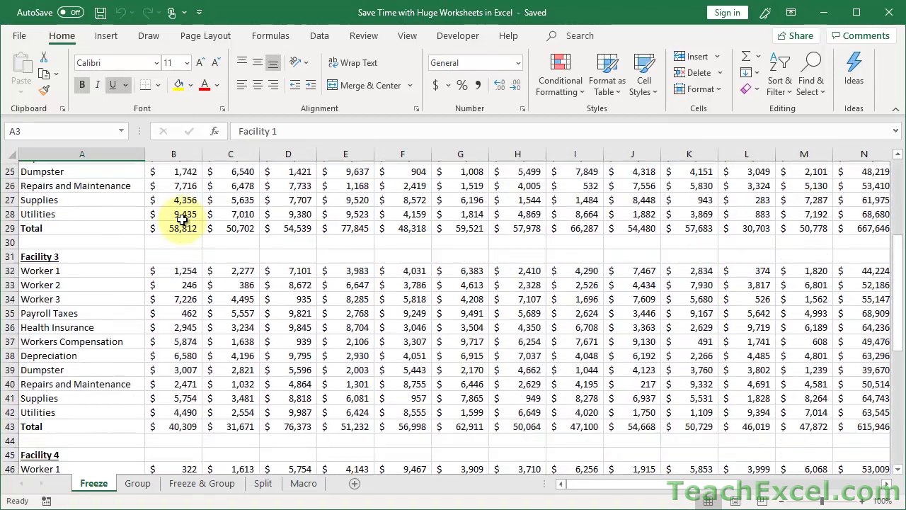
pyautogui.scroll(-2, 183, 220)
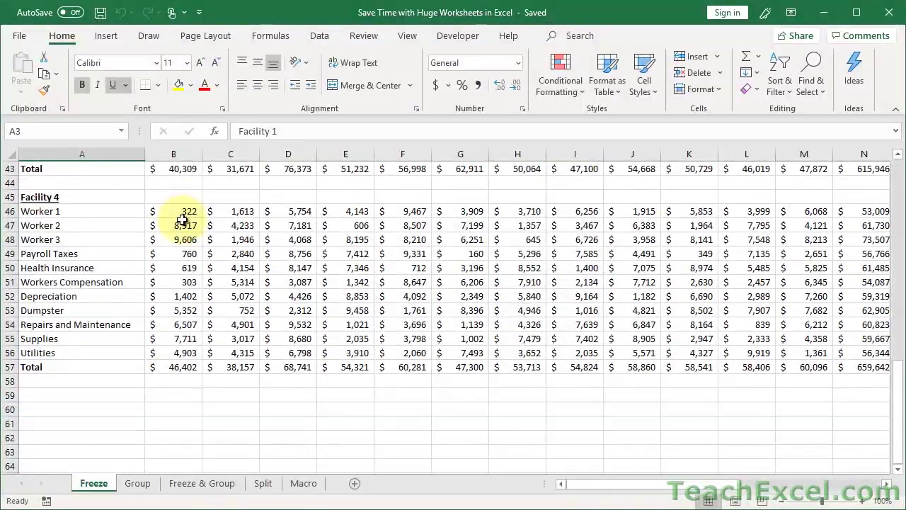
pyautogui.scroll(14, 183, 219)
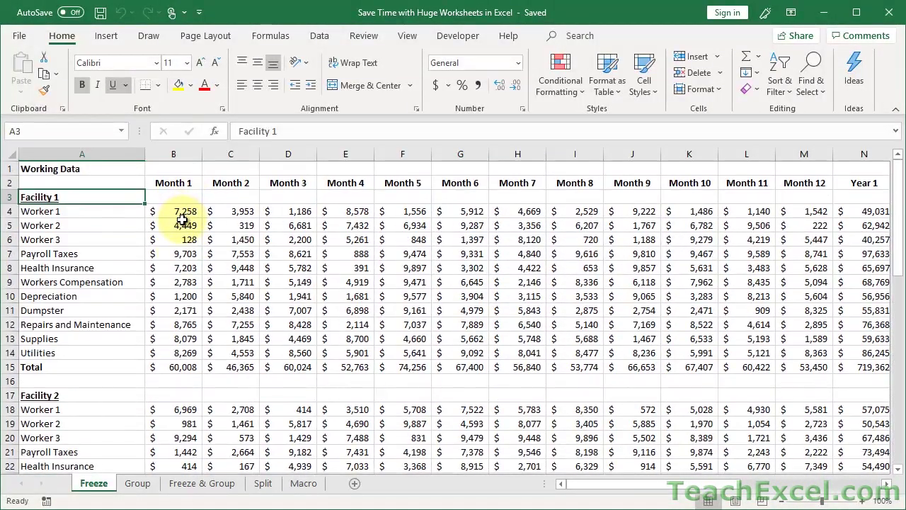
pyautogui.hscroll(9, 183, 220)
pyautogui.hscroll(-9, 183, 220)
# Mark the Month 1 to Month 5 headings in row 2 and examine how they move with the data.
pyautogui.click(407, 37)
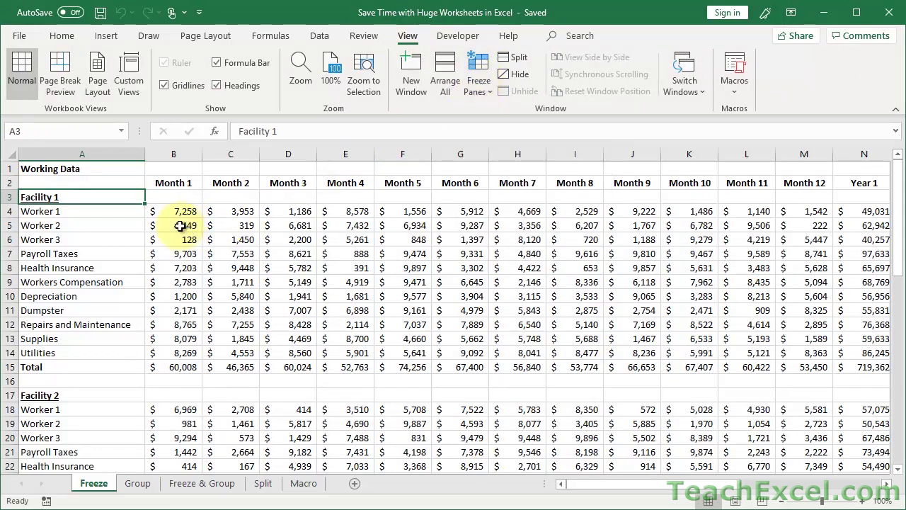
pyautogui.moveTo(124, 181); pyautogui.dragTo(391, 182)
pyautogui.scroll(-5, 180, 213)
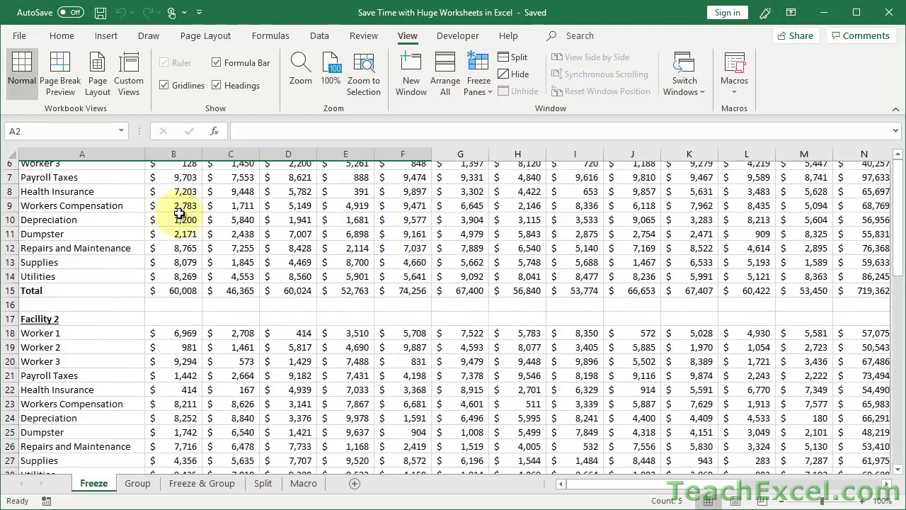
pyautogui.scroll(5, 180, 213)
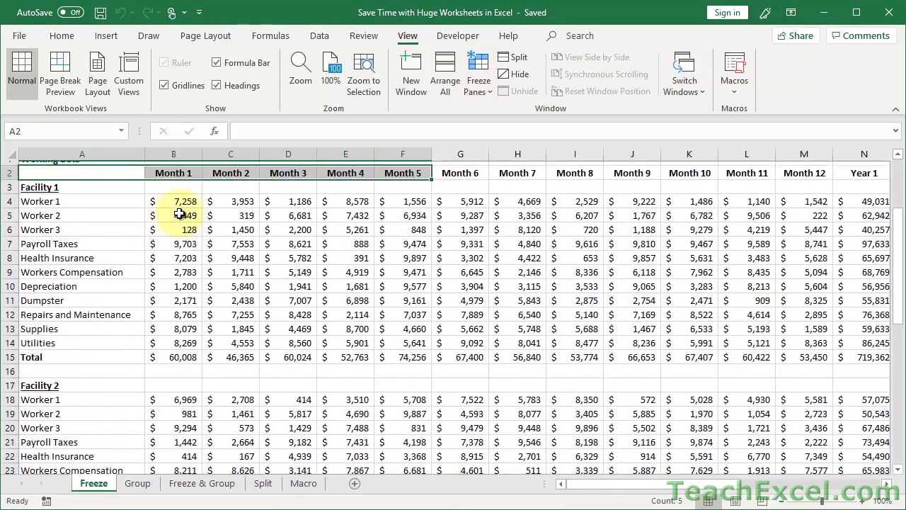
pyautogui.hscroll(1, 181, 214)
pyautogui.hscroll(7, 180, 213)
pyautogui.hscroll(-8, 178, 213)
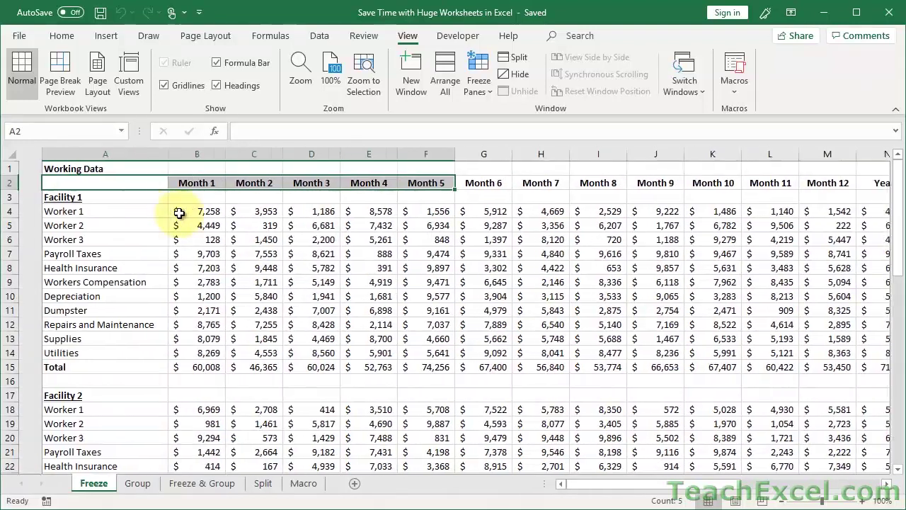
# Examine the column A labels and check whether cells E9 and K25 can be read without their headings.
pyautogui.click(92, 153)
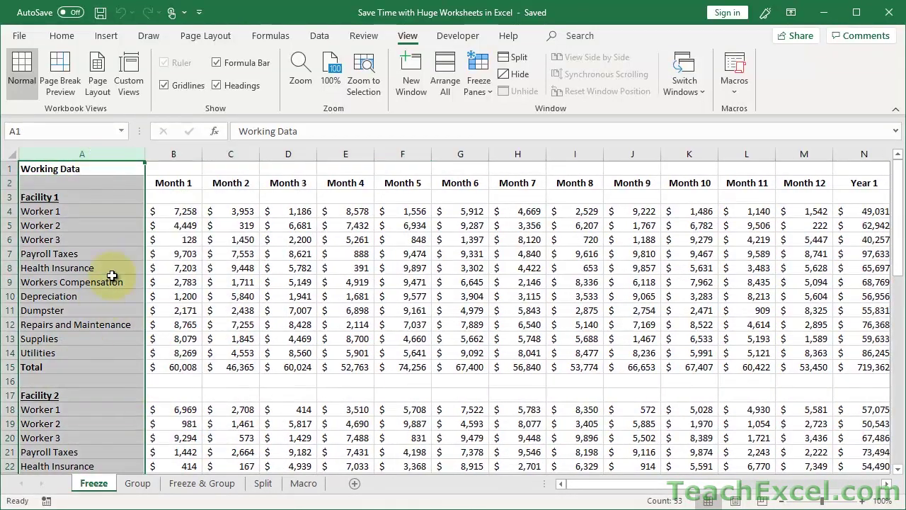
pyautogui.click(354, 282)
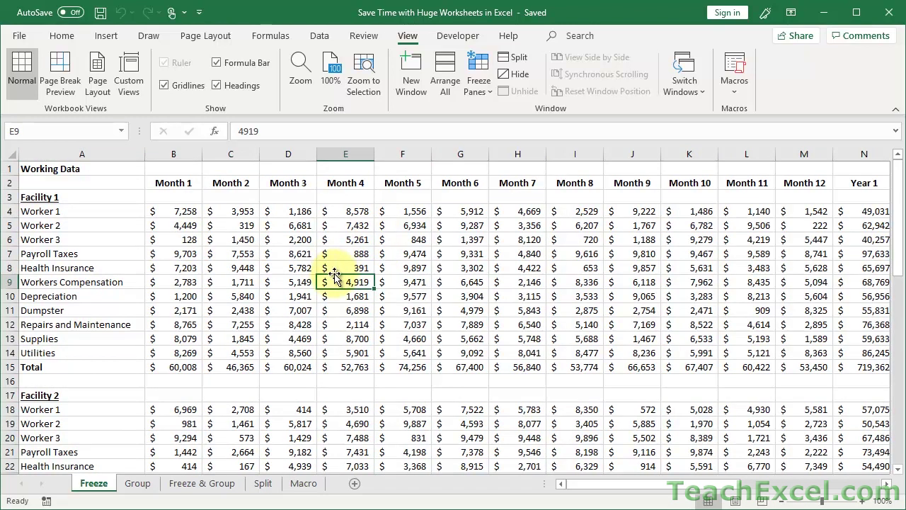
pyautogui.scroll(-6, 329, 275)
pyautogui.hscroll(3, 333, 273)
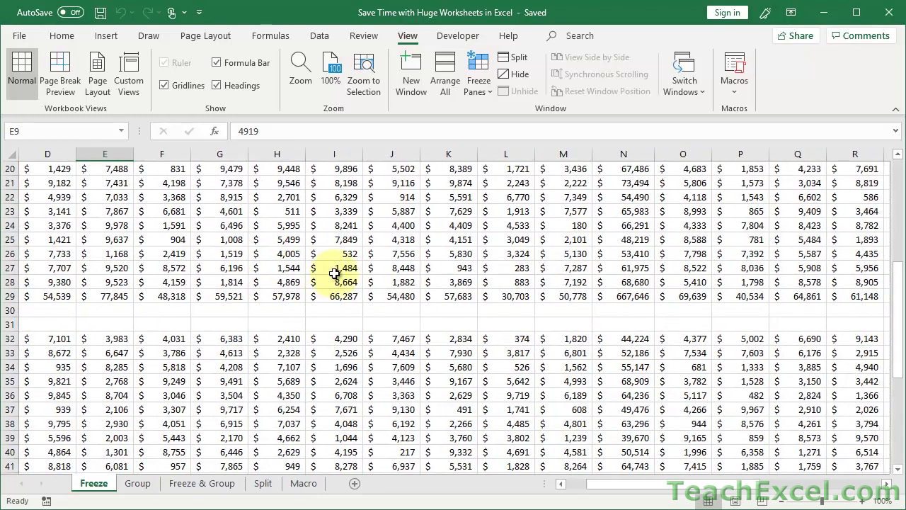
pyautogui.click(455, 242)
pyautogui.scroll(6, 433, 226)
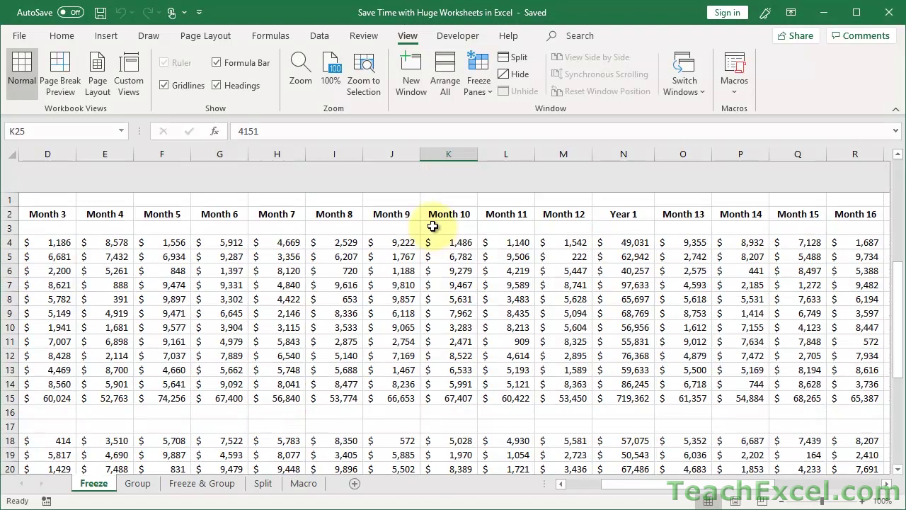
pyautogui.hscroll(-3, 433, 226)
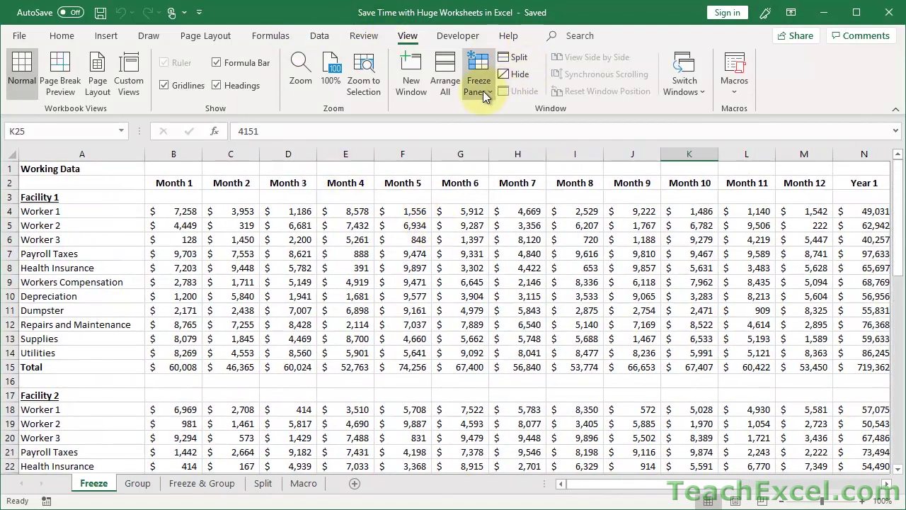
# Freeze the top row of the Freeze worksheet and check it against the lower facilities' data.
pyautogui.click(483, 90)
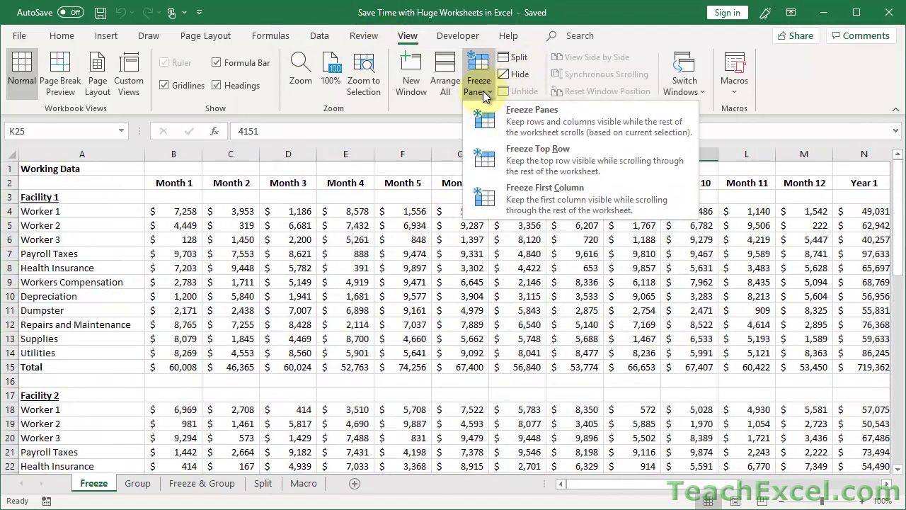
pyautogui.click(633, 155)
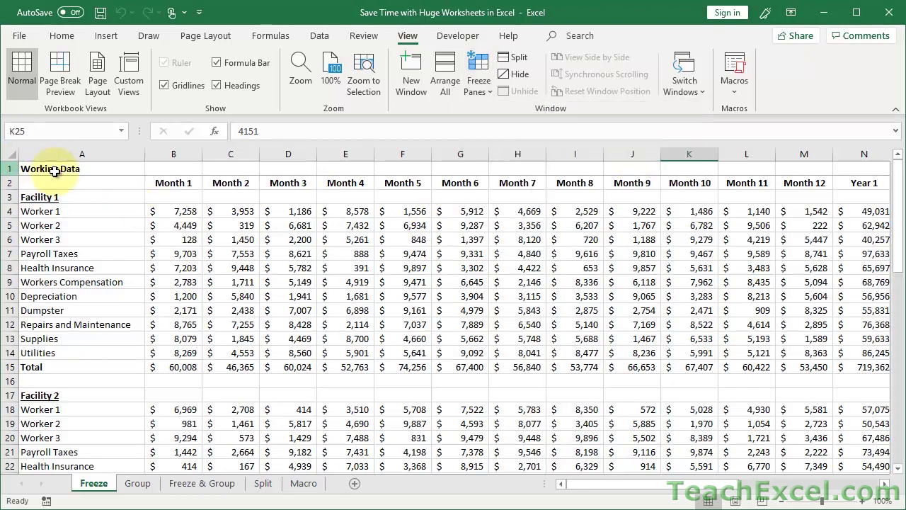
pyautogui.scroll(-8, 350, 199)
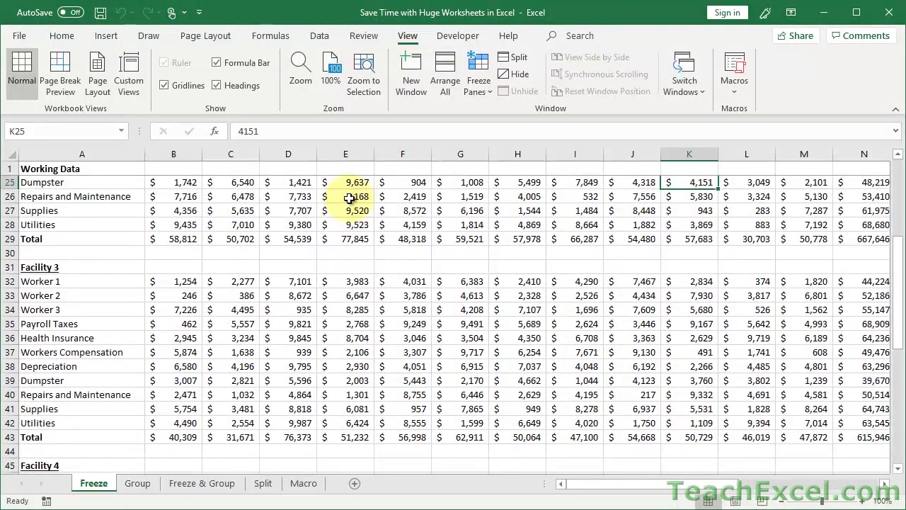
pyautogui.scroll(8, 349, 199)
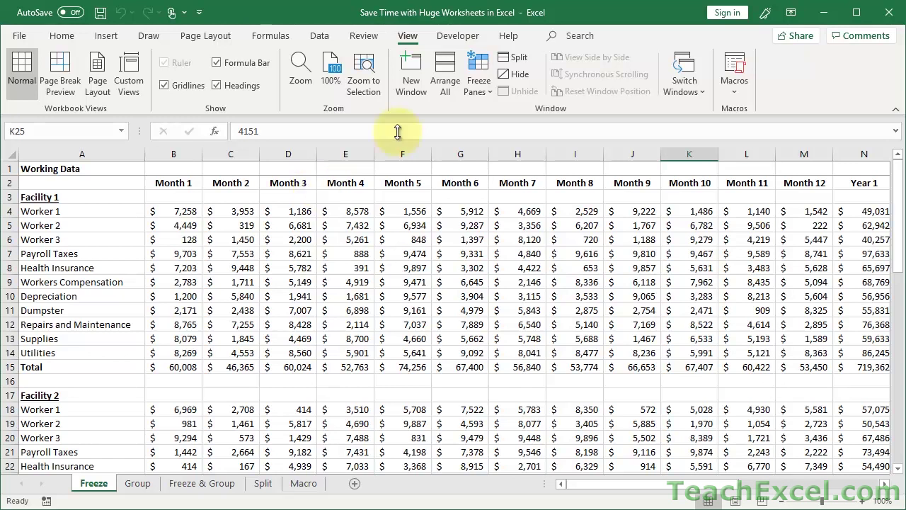
# Unfreeze the worksheet's panes and check how row 1 moves with the data.
pyautogui.click(483, 88)
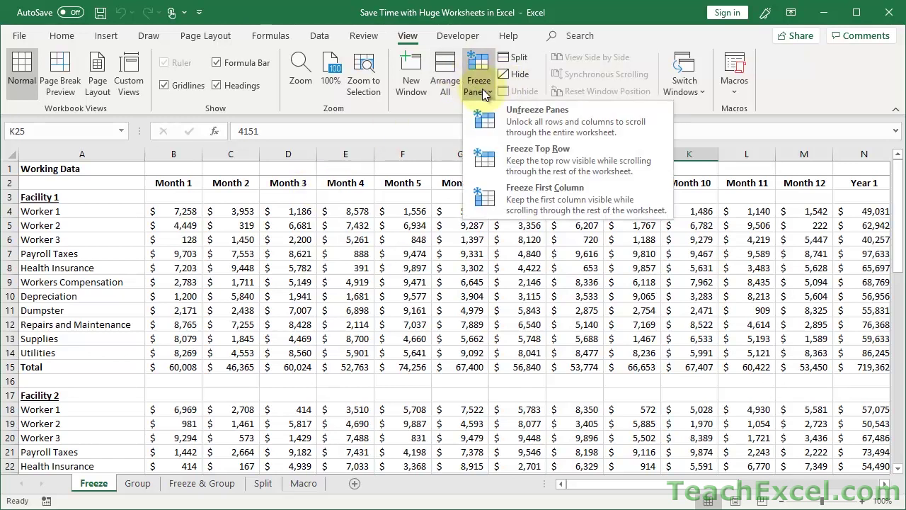
pyautogui.click(521, 113)
pyautogui.scroll(-6, 343, 303)
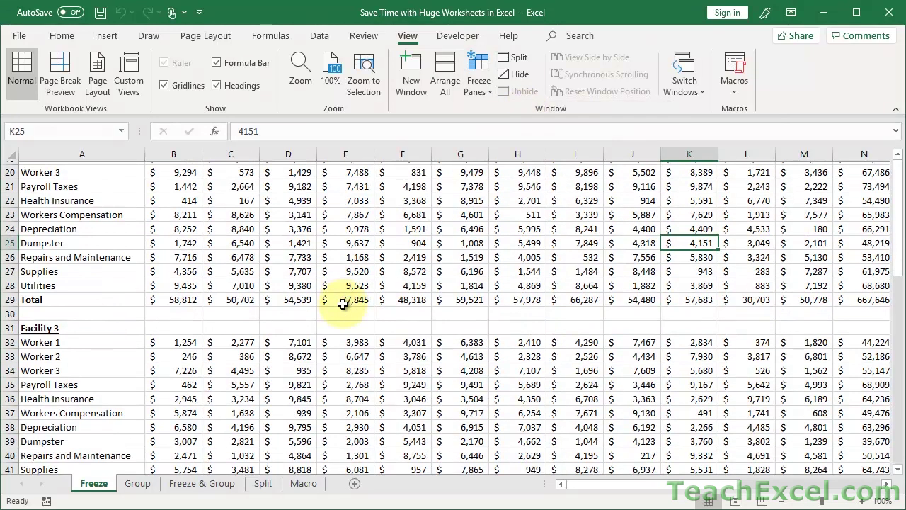
pyautogui.scroll(6, 342, 303)
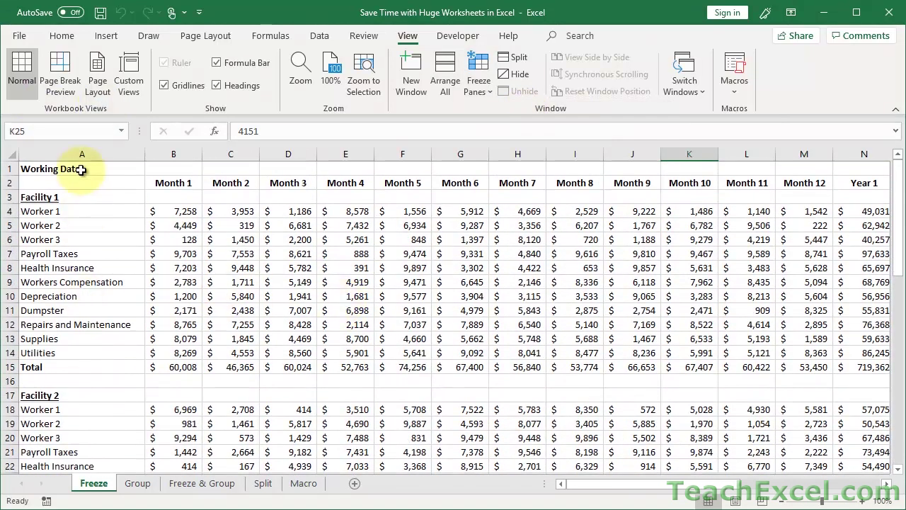
# Freeze the first column and check the Month 22 Dumpster amount against its row label.
pyautogui.click(486, 86)
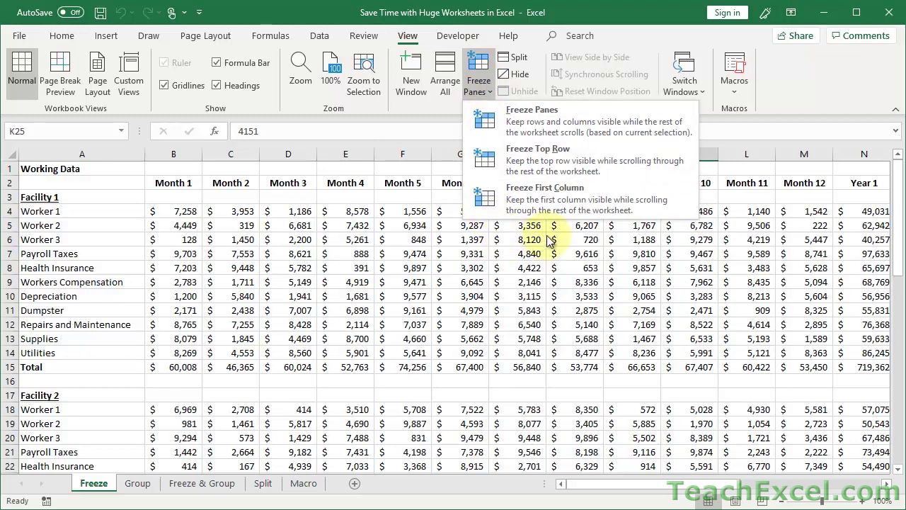
pyautogui.click(553, 204)
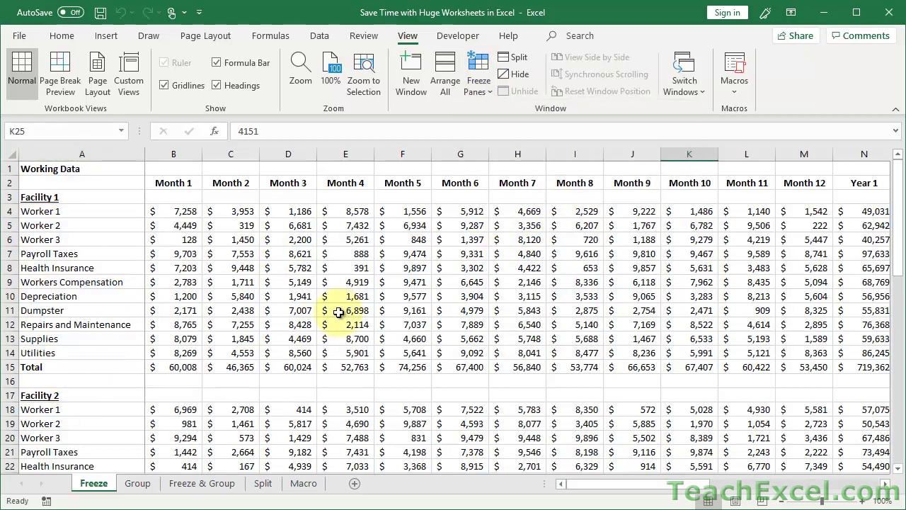
pyautogui.hscroll(3, 340, 312)
pyautogui.hscroll(5, 339, 312)
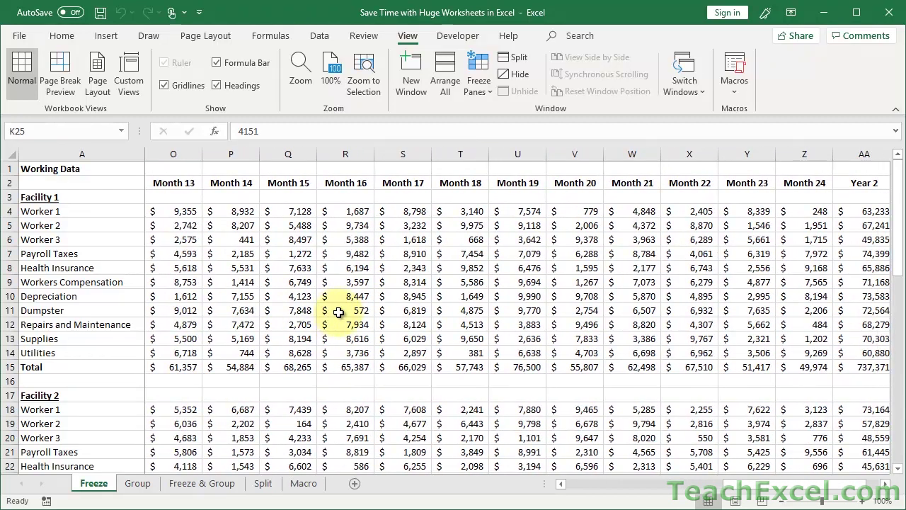
pyautogui.click(518, 312)
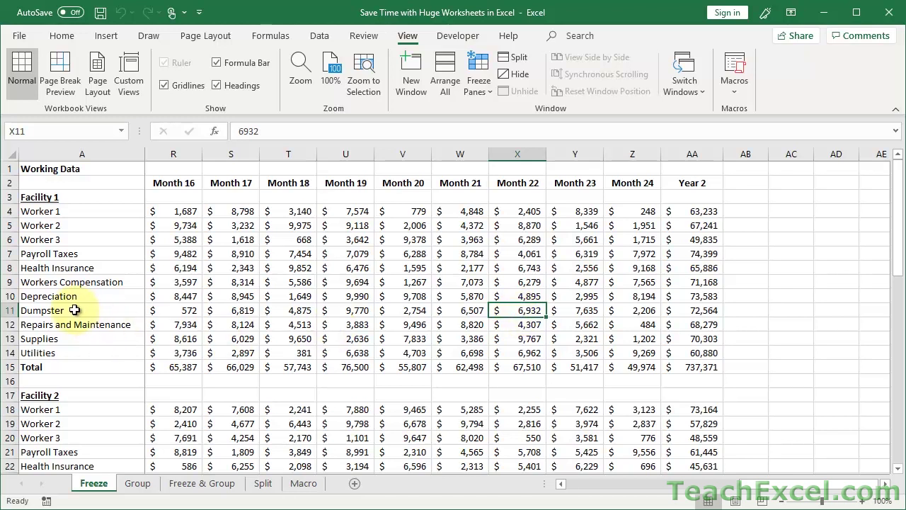
pyautogui.hscroll(-8, 394, 323)
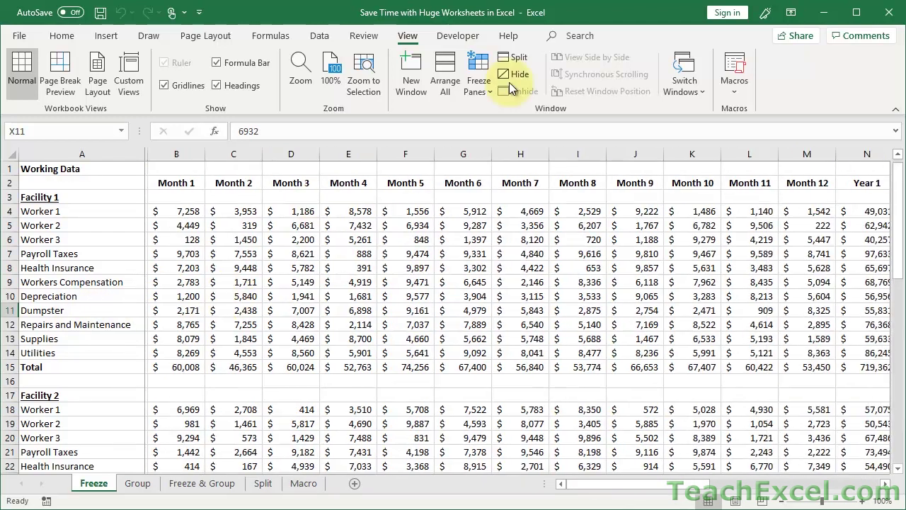
# Unfreeze the first column and freeze the panes at cell B3 to keep rows 1 and 2 and column A in view.
pyautogui.click(479, 83)
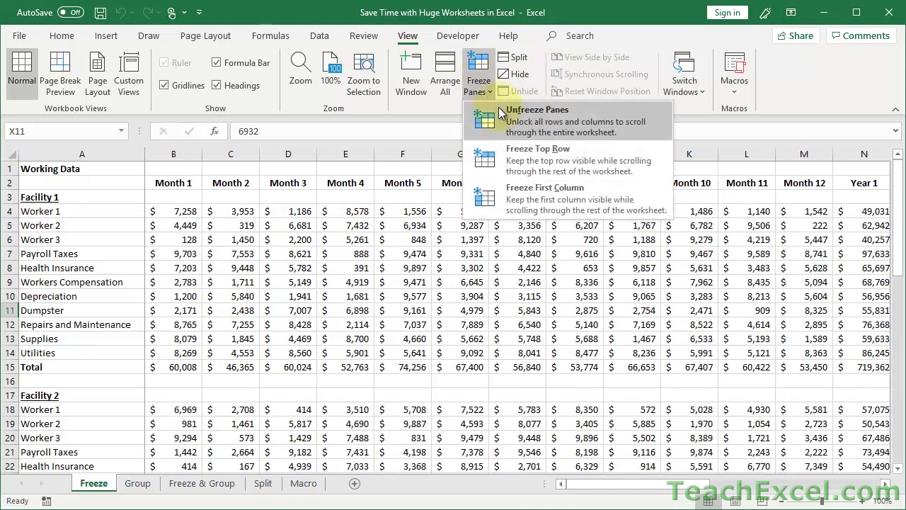
pyautogui.click(498, 107)
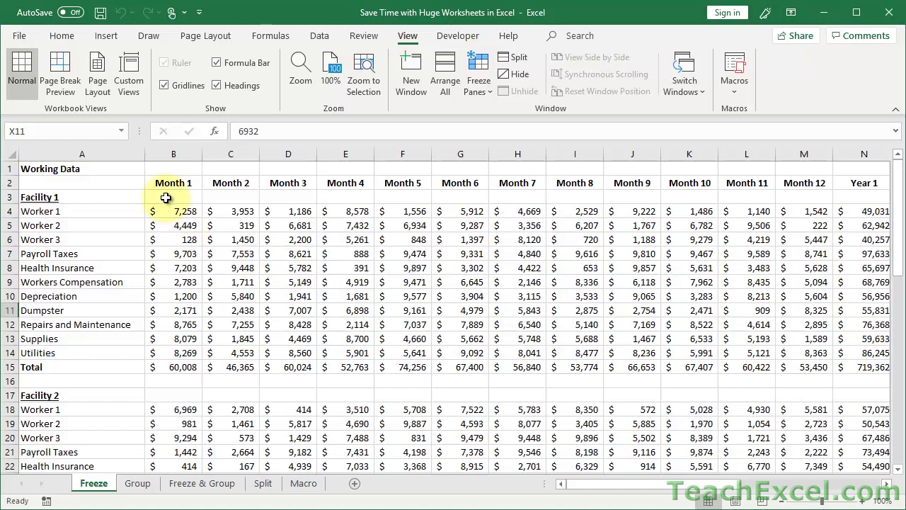
pyautogui.click(9, 183)
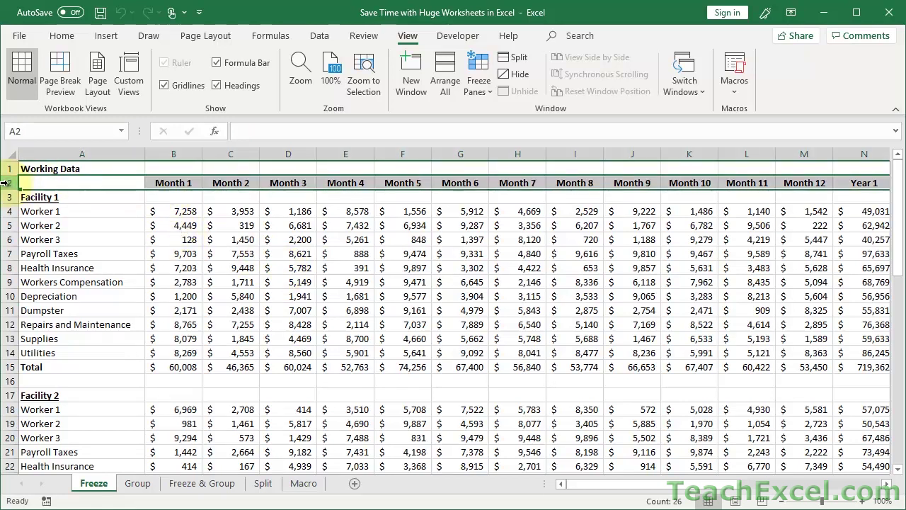
pyautogui.click(66, 151)
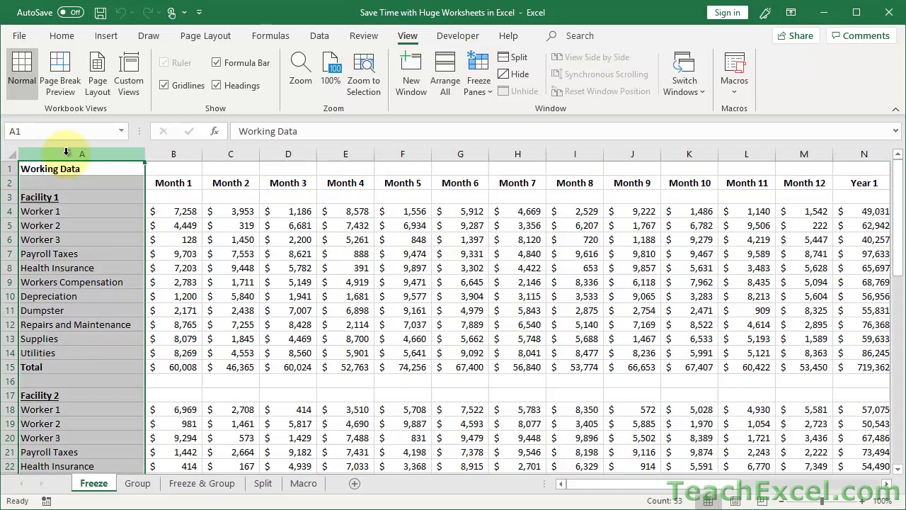
pyautogui.click(167, 198)
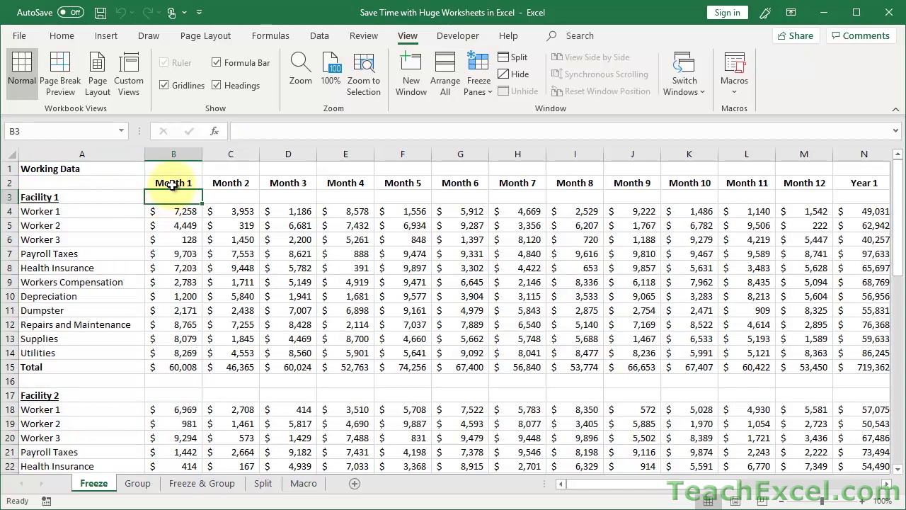
pyautogui.click(477, 89)
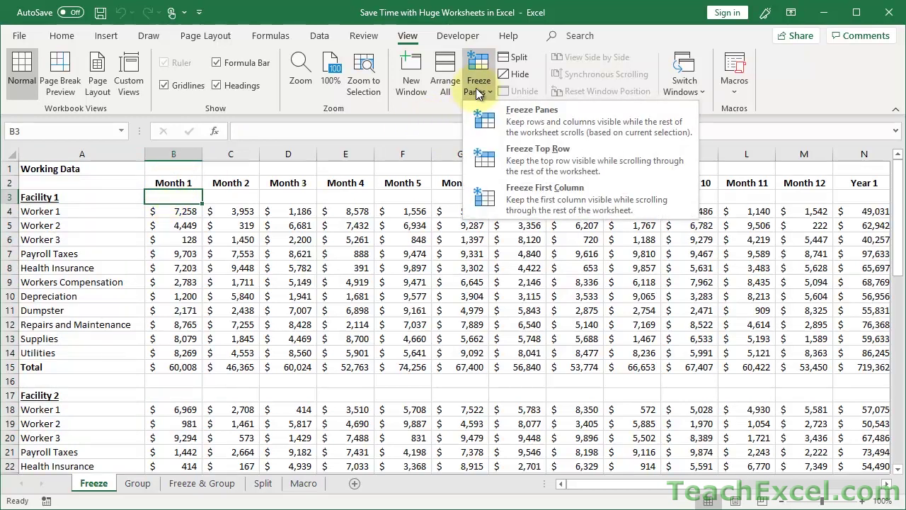
pyautogui.click(489, 121)
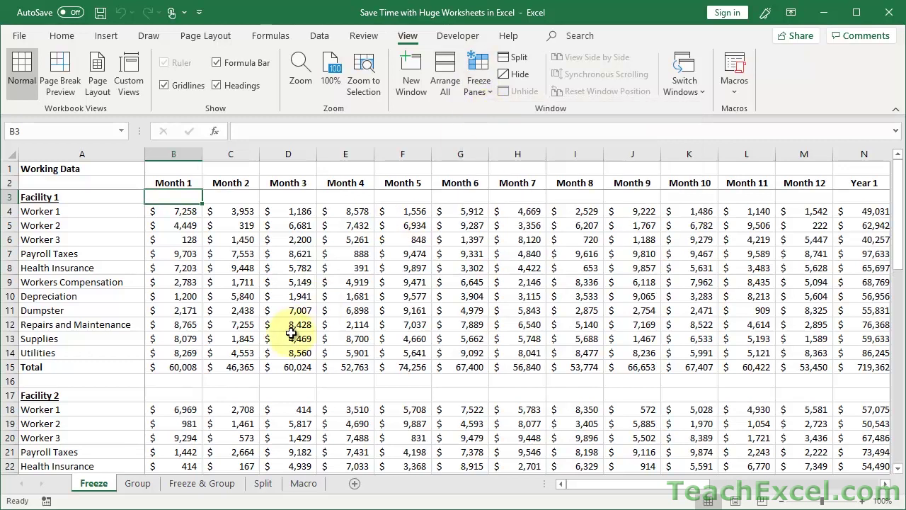
# Check the Month 16 Depreciation amount for Facility 2 against its frozen row and column headings.
pyautogui.scroll(-5, 291, 333)
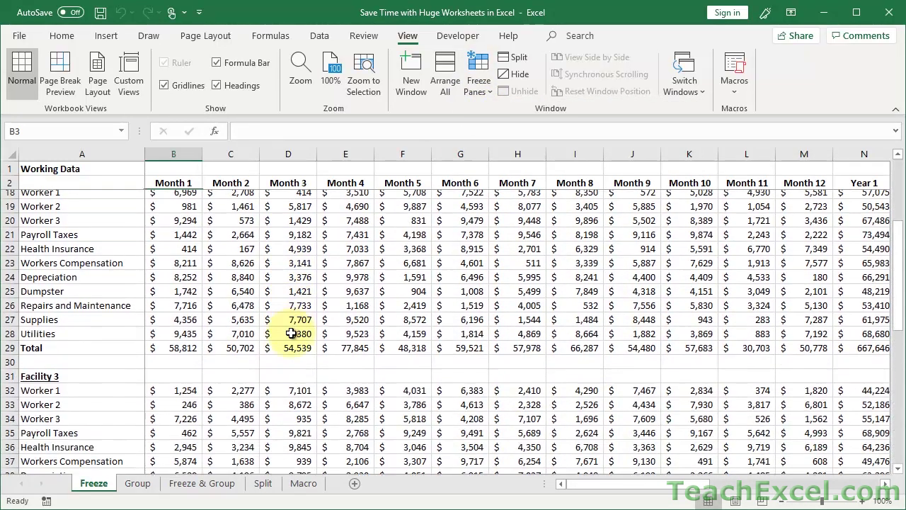
pyautogui.hscroll(10, 460, 184)
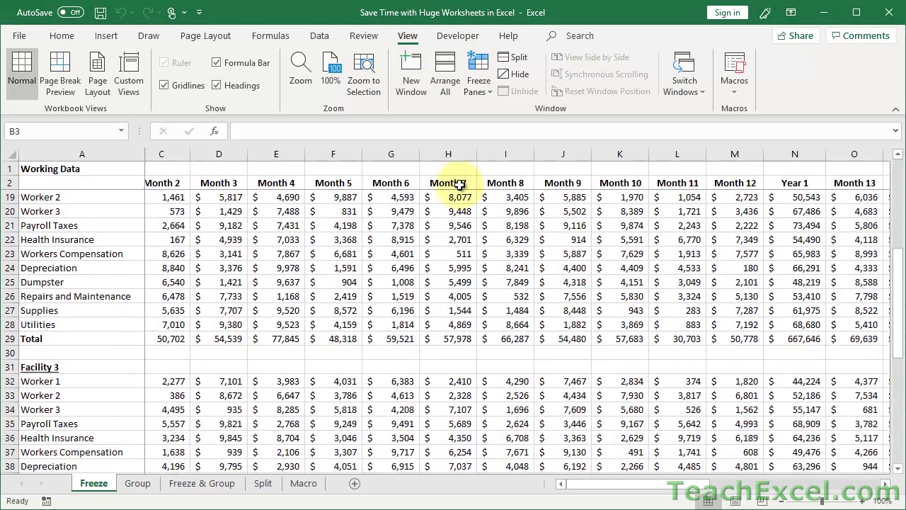
pyautogui.hscroll(7, 461, 185)
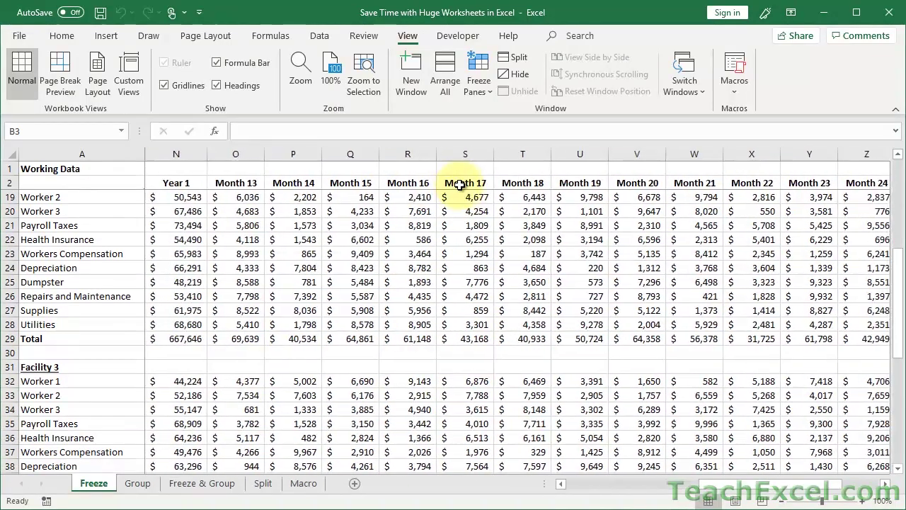
pyautogui.hscroll(-4, 461, 184)
pyautogui.hscroll(-4, 460, 185)
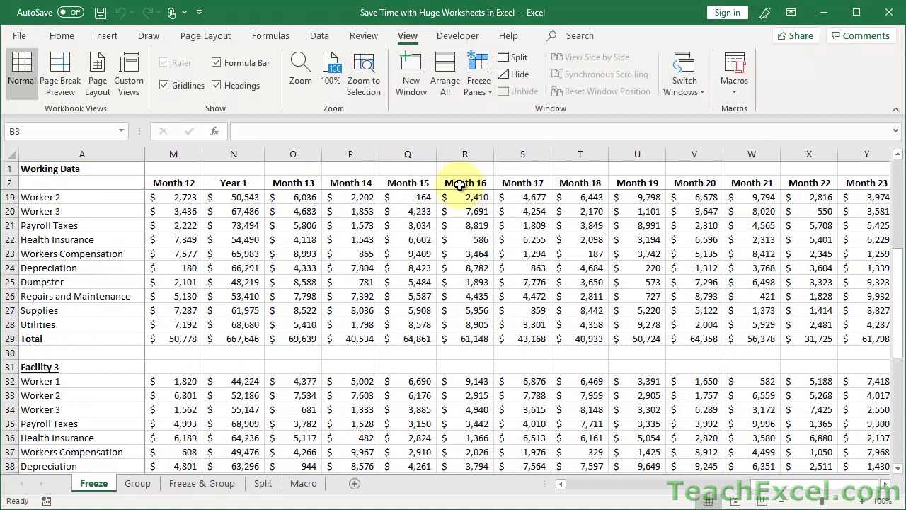
pyautogui.click(474, 269)
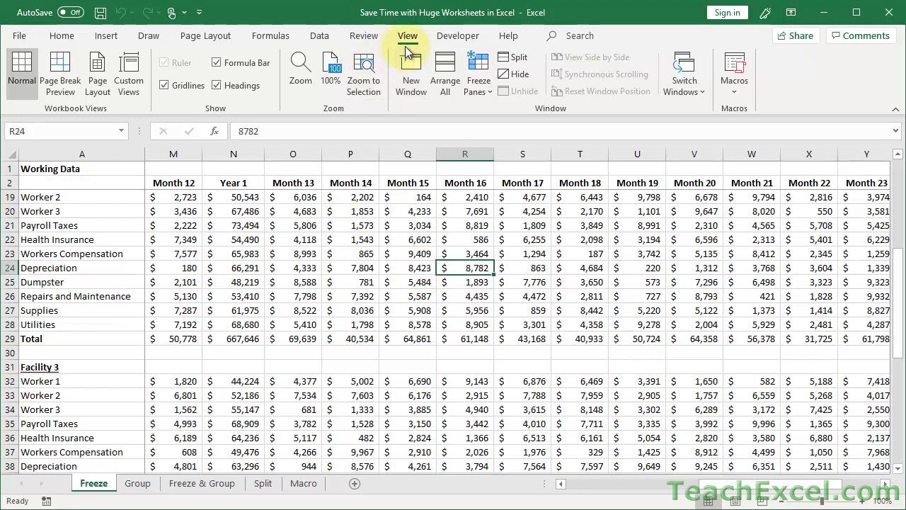
# Unfreeze all panes and freeze them again at cell B3.
pyautogui.click(489, 93)
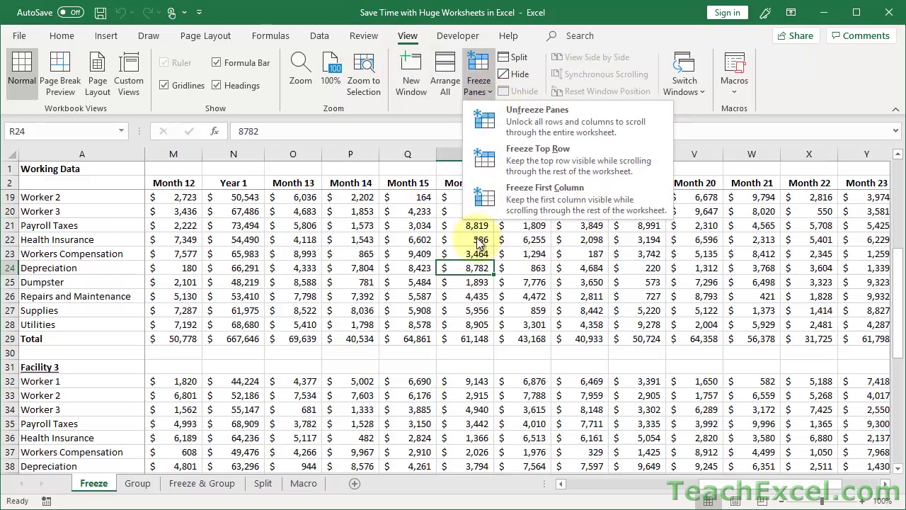
pyautogui.click(530, 113)
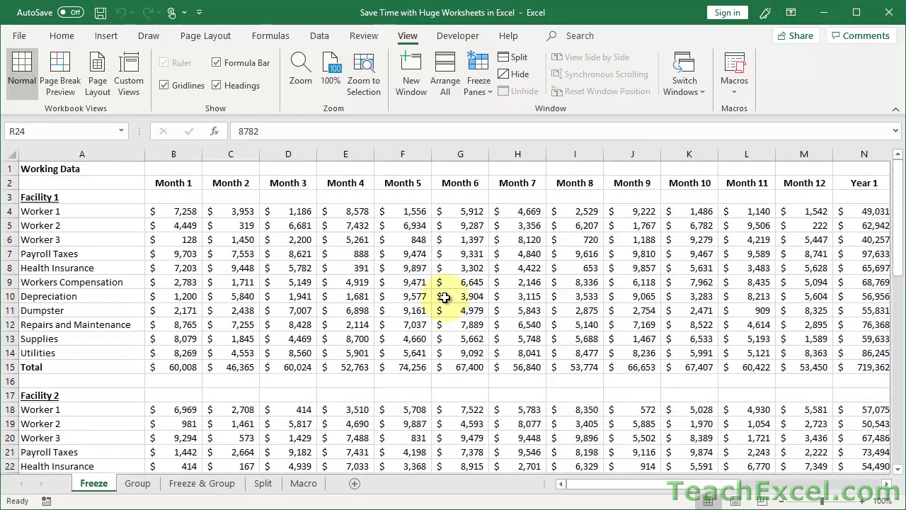
pyautogui.click(167, 196)
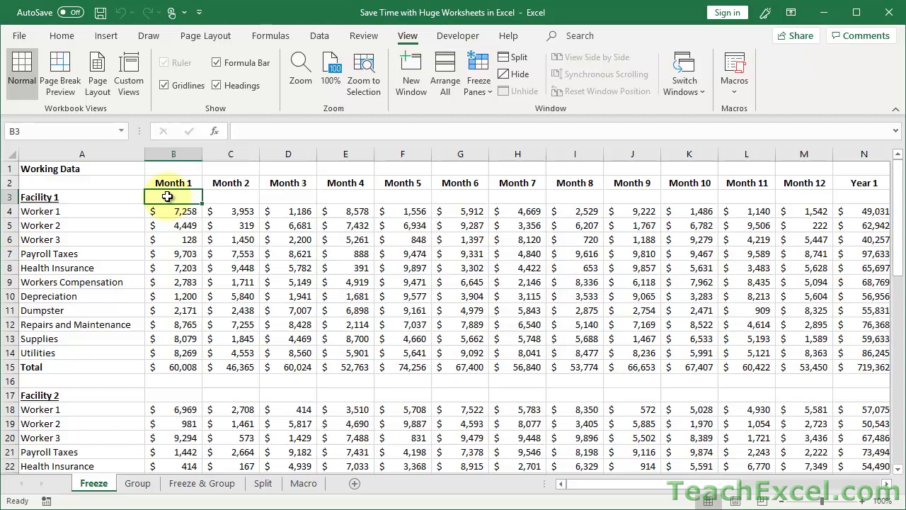
pyautogui.click(486, 94)
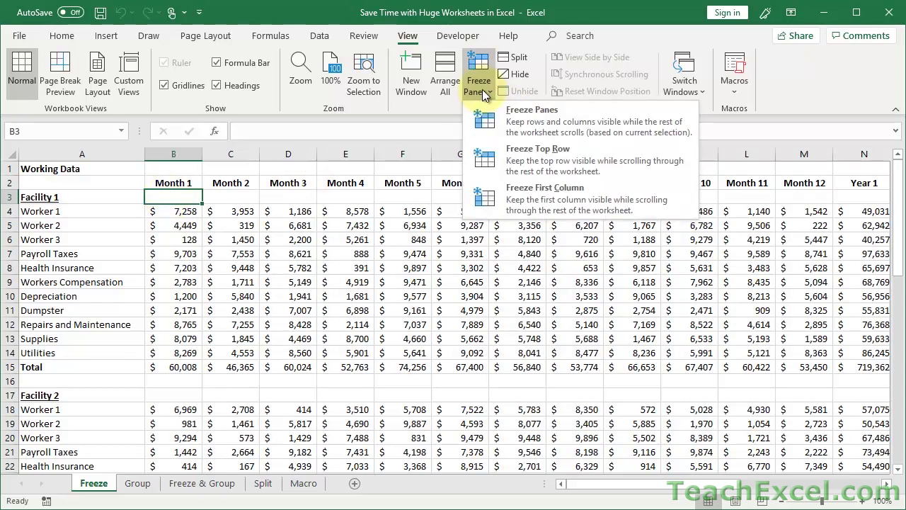
pyautogui.click(525, 120)
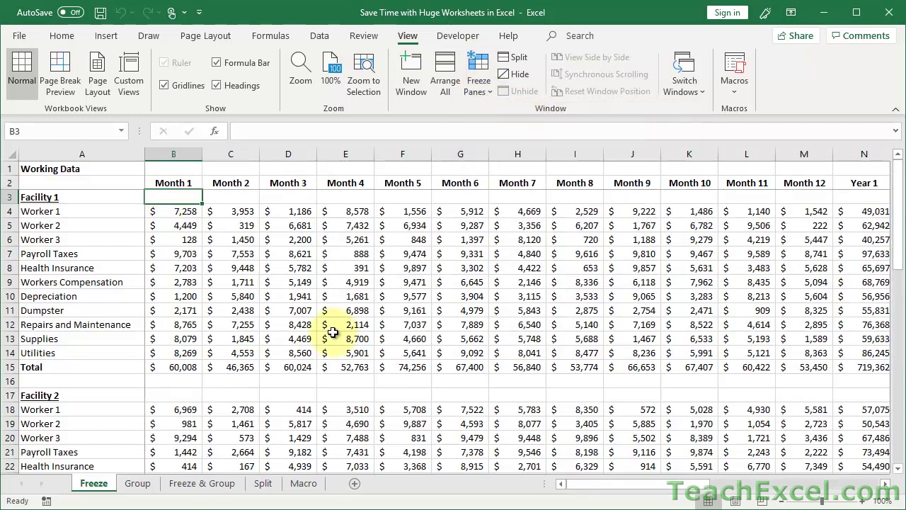
# Check the frozen headings against the lower facilities' data and return to cell A1.
pyautogui.scroll(-8, 332, 333)
pyautogui.scroll(8, 333, 333)
pyautogui.press('Up')
pyautogui.press('Left')
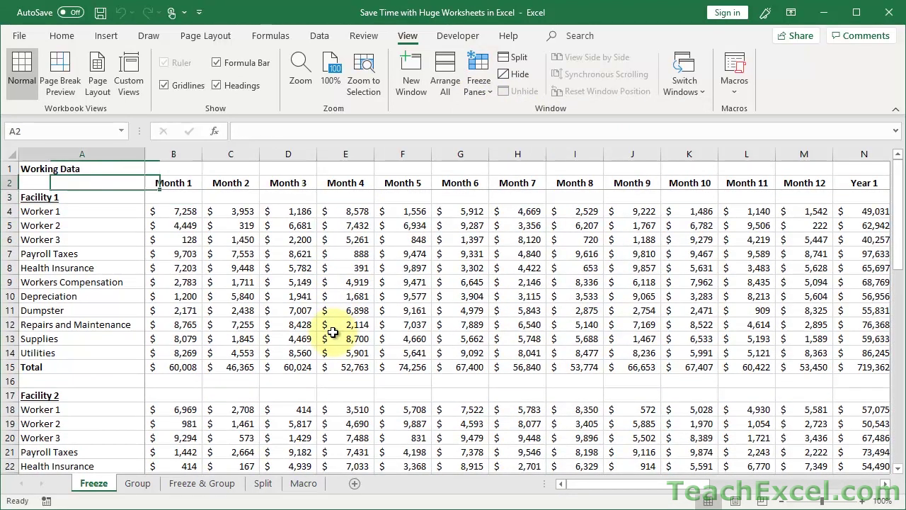
pyautogui.press('Up')
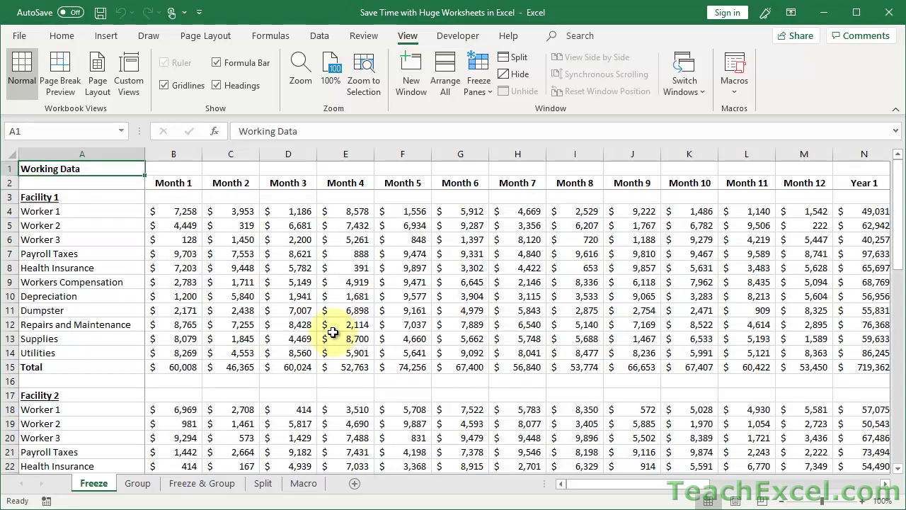
# Switch to the Group worksheet and locate the Year 1 and Year 2 total columns, N and AA.
pyautogui.click(128, 487)
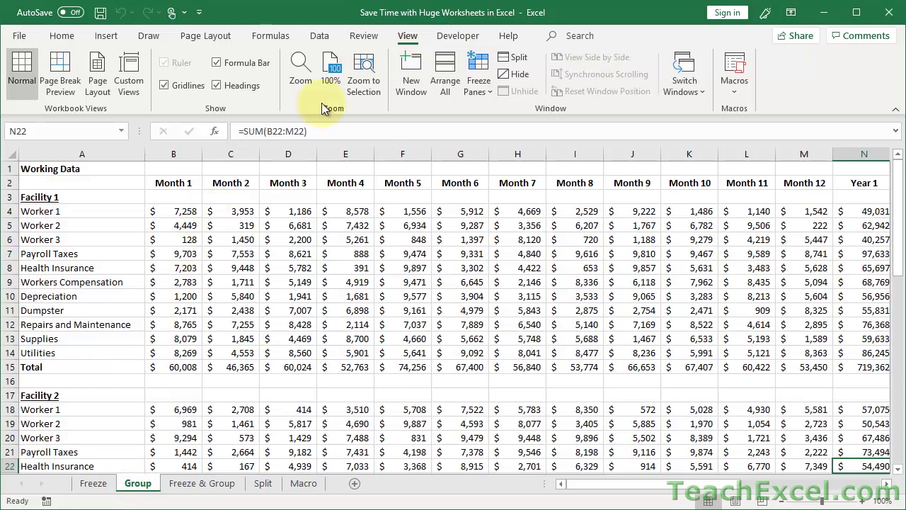
pyautogui.click(320, 37)
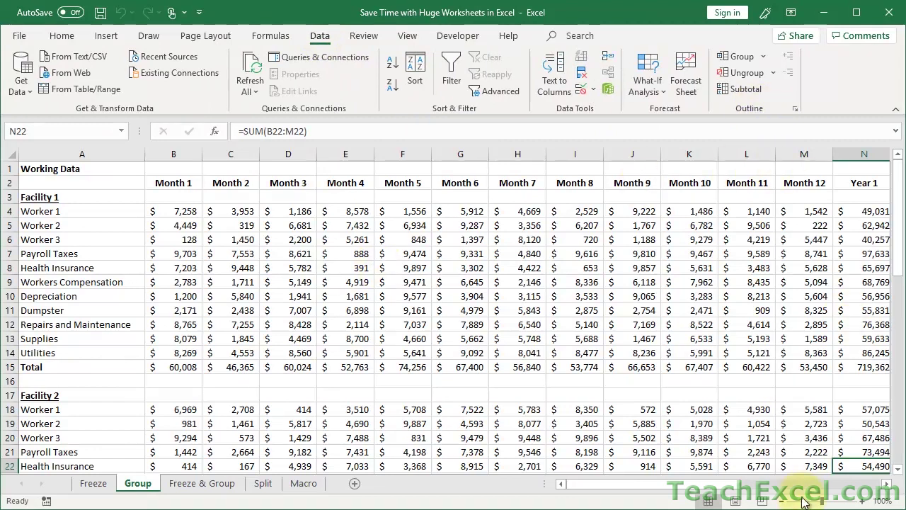
pyautogui.click(887, 484)
pyautogui.click(887, 484)
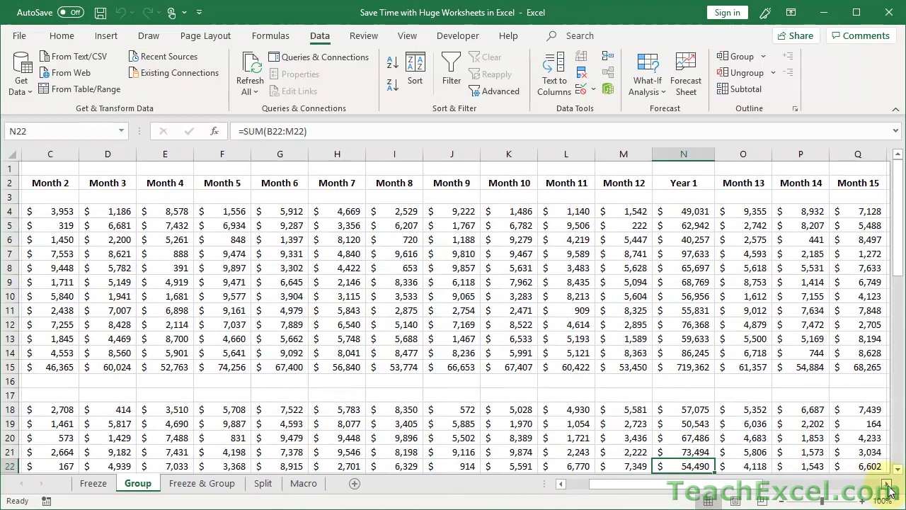
pyautogui.click(681, 151)
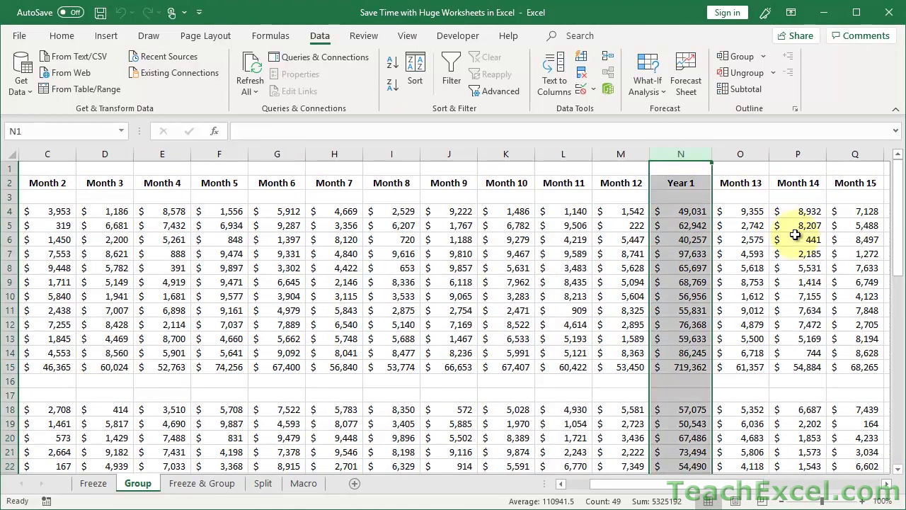
pyautogui.hscroll(5, 794, 231)
pyautogui.click(565, 151)
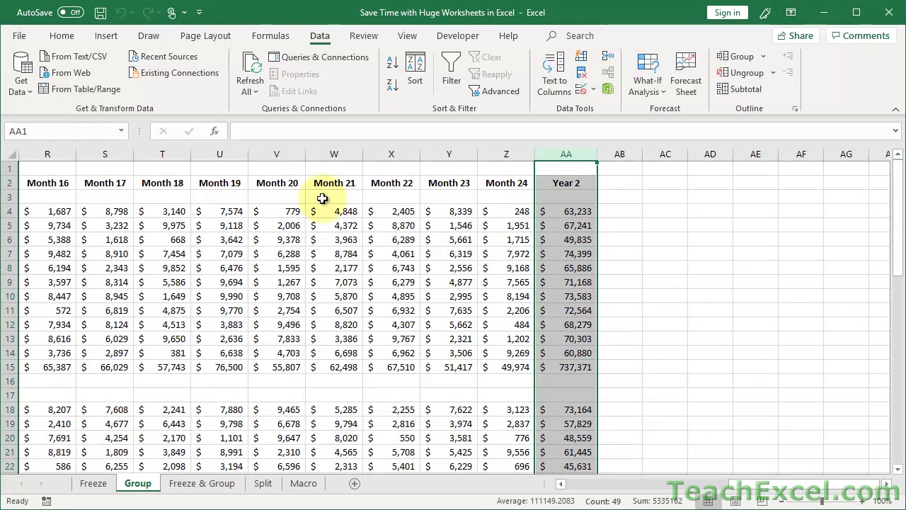
# Group columns B to M, covering Month 1 to Month 12, on the Group worksheet.
pyautogui.hscroll(-6, 323, 199)
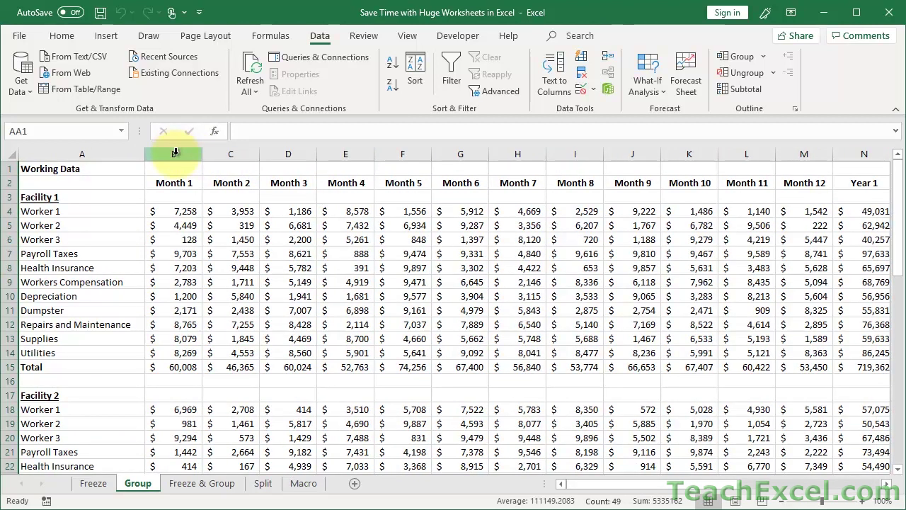
pyautogui.click(175, 154)
pyautogui.moveTo(176, 153); pyautogui.dragTo(801, 154)
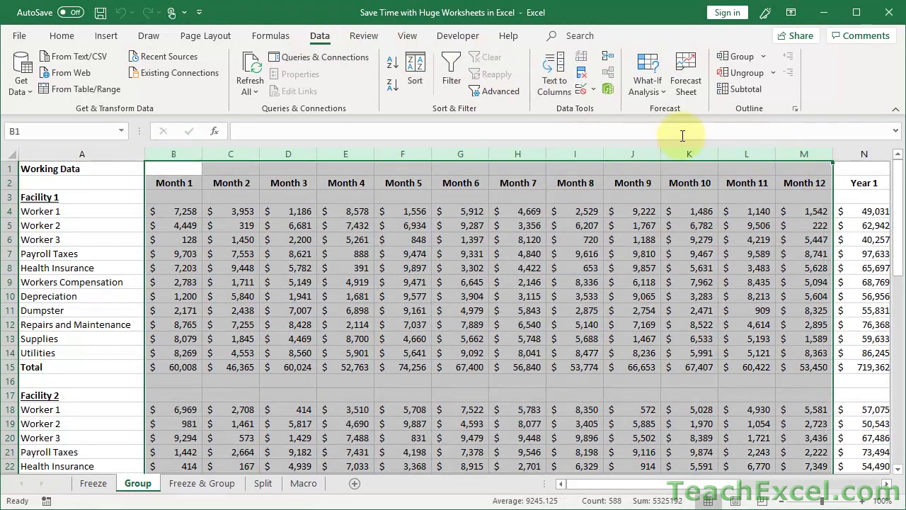
pyautogui.click(735, 57)
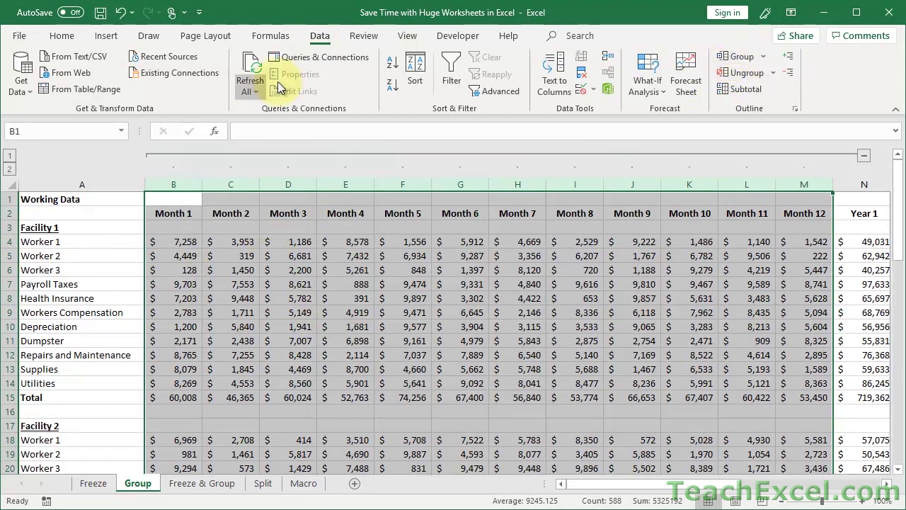
# Collapse the Month 1 to Month 12 column group and look through the remaining data.
pyautogui.click(864, 156)
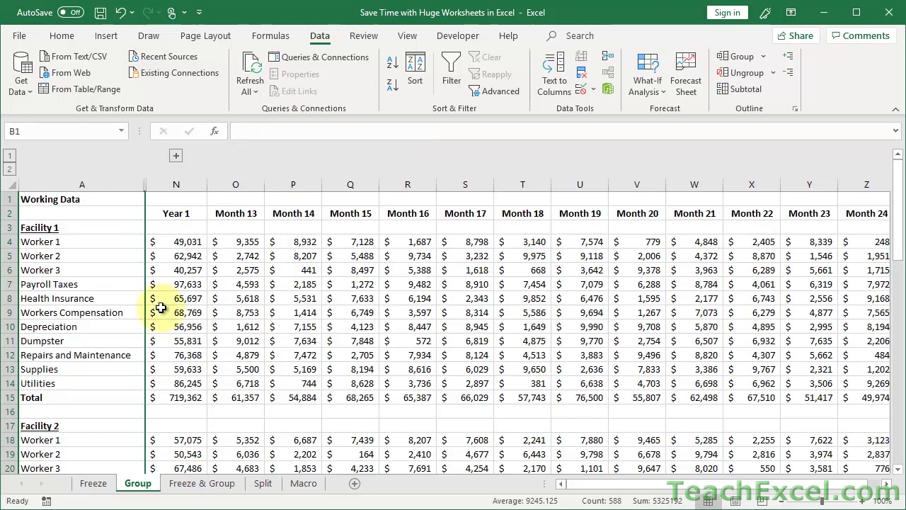
pyautogui.scroll(-4, 195, 325)
pyautogui.scroll(4, 195, 326)
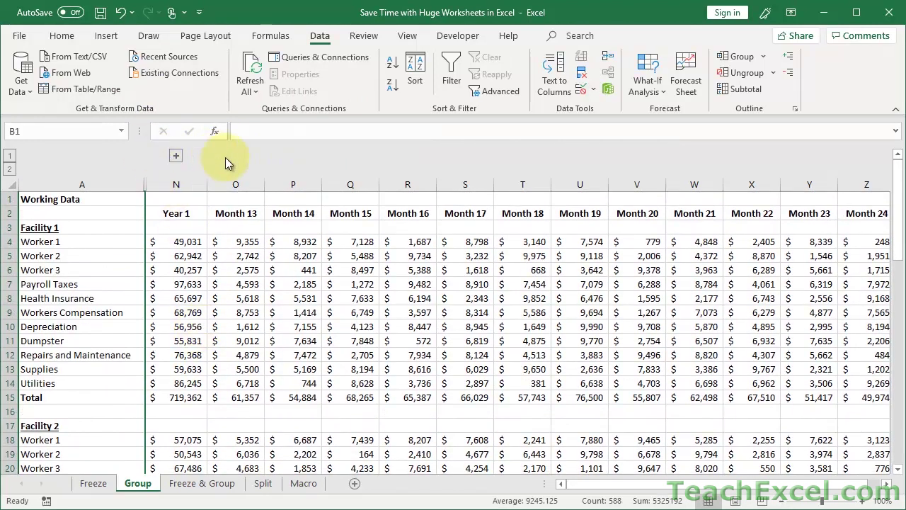
# Expand and collapse the Month 1 to Month 12 column group twice, checking the row labels in between.
pyautogui.click(175, 155)
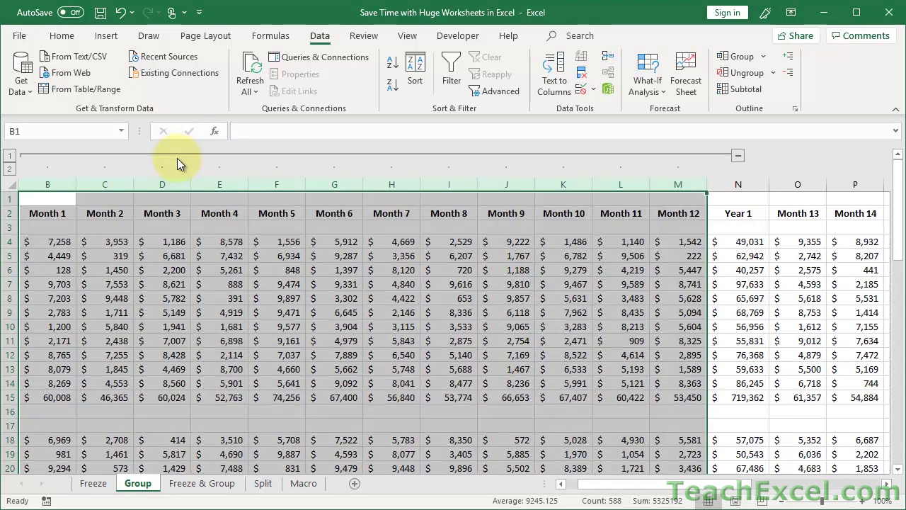
pyautogui.click(800, 226)
pyautogui.click(739, 155)
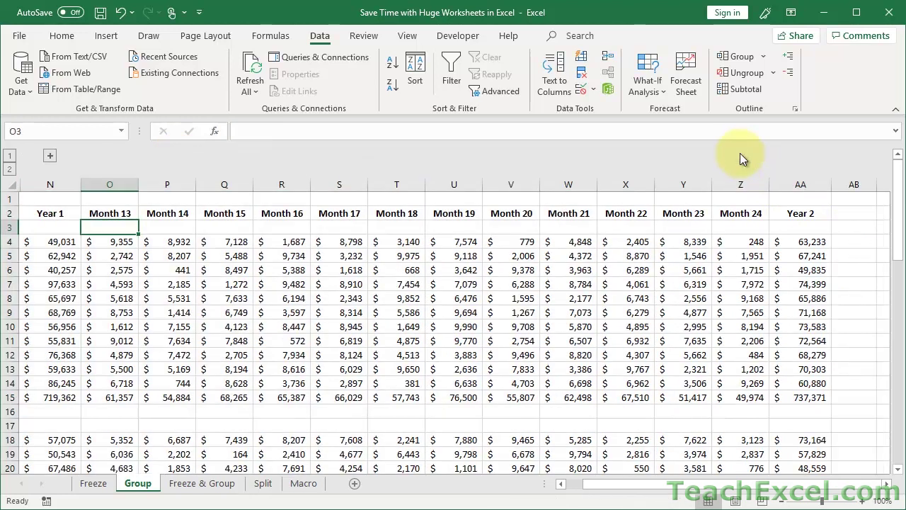
pyautogui.hscroll(-2, 313, 283)
pyautogui.click(101, 243)
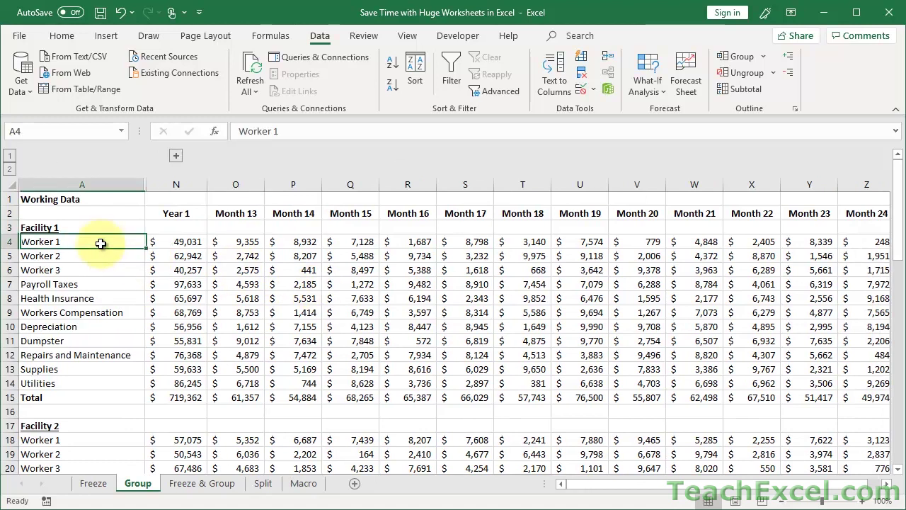
pyautogui.click(175, 157)
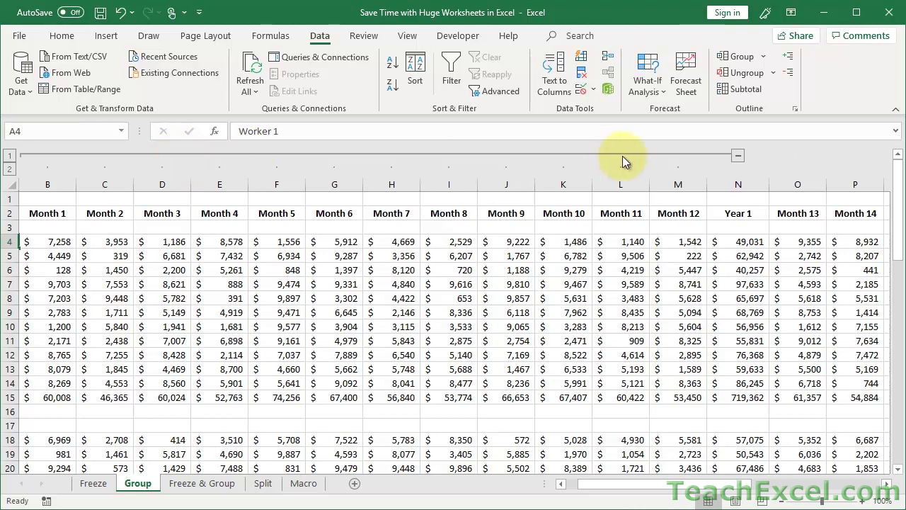
pyautogui.click(738, 156)
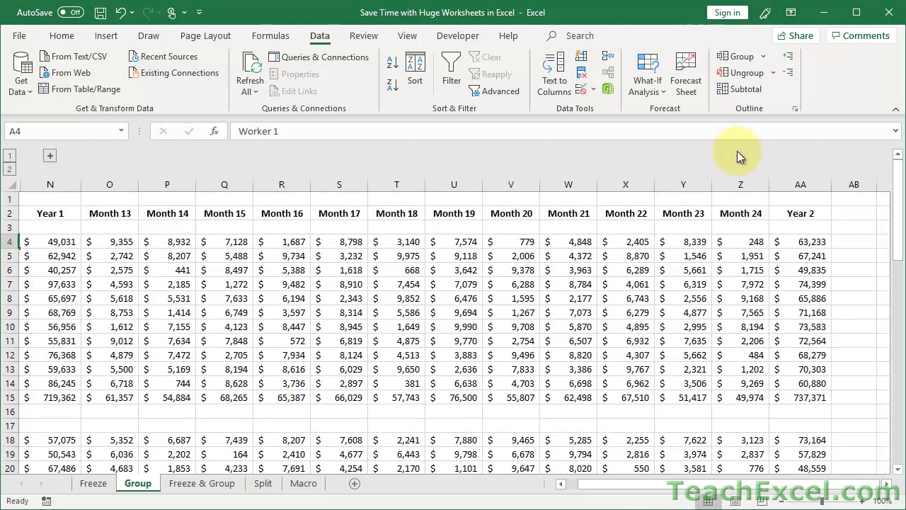
# Group columns O to Z, covering Month 13 to Month 24, collapse the group and look through the yearly totals.
pyautogui.moveTo(107, 183); pyautogui.dragTo(742, 213)
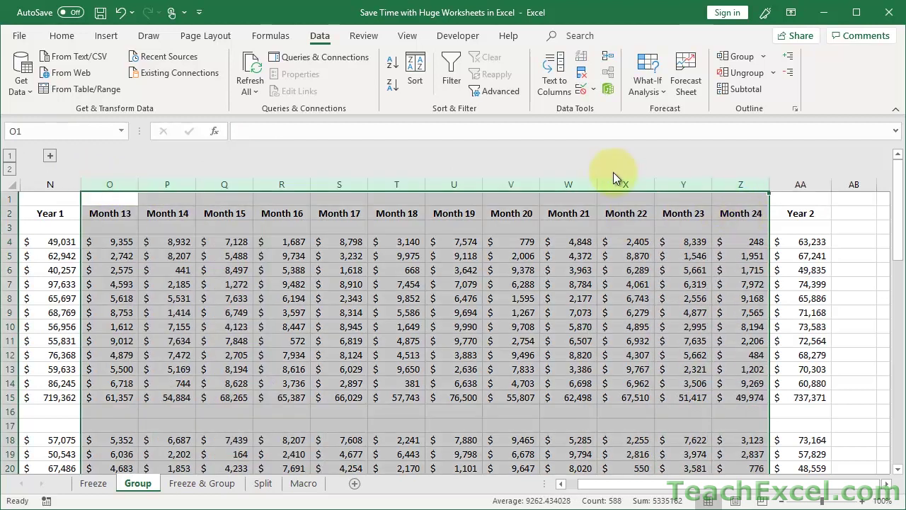
pyautogui.click(737, 56)
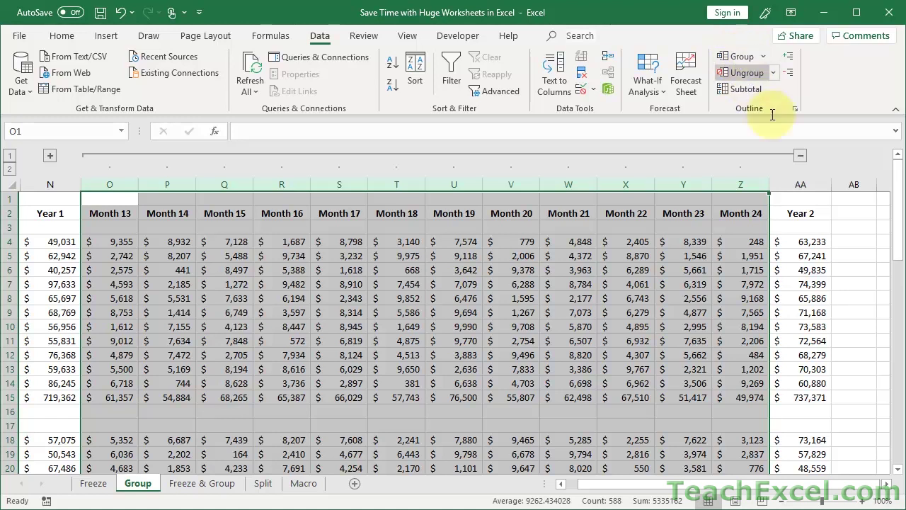
pyautogui.click(800, 156)
pyautogui.hscroll(-2, 316, 235)
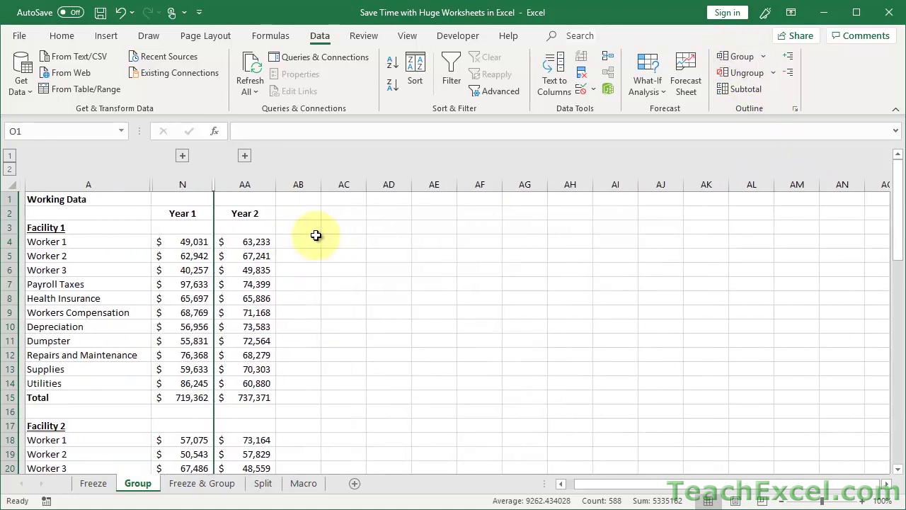
pyautogui.click(77, 198)
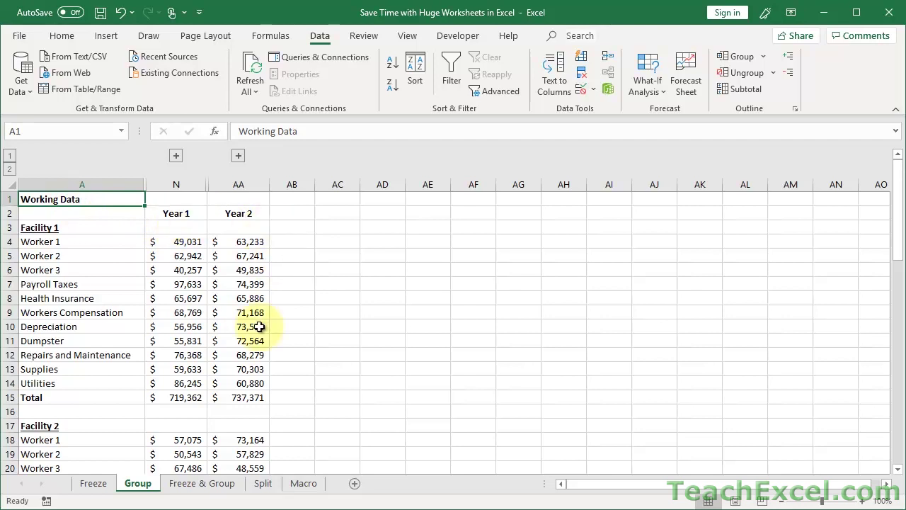
pyautogui.scroll(-8, 260, 327)
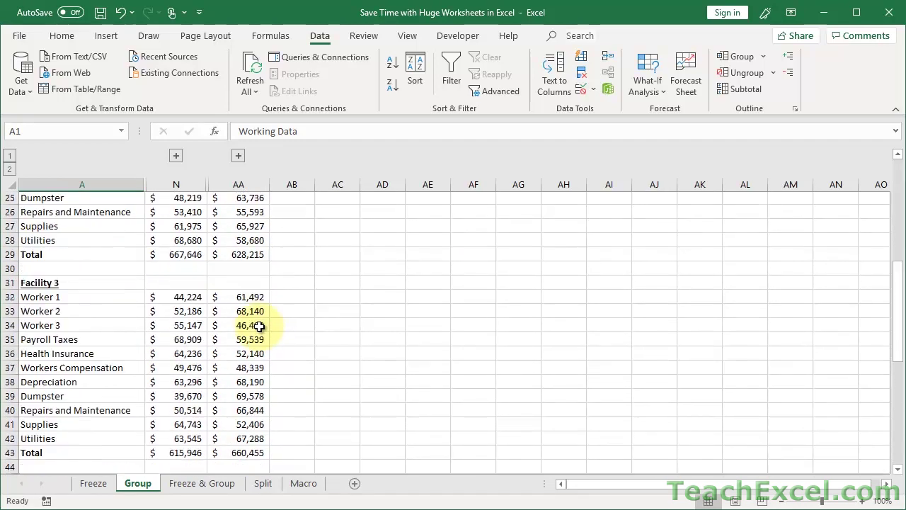
pyautogui.scroll(-6, 260, 326)
pyautogui.scroll(14, 260, 326)
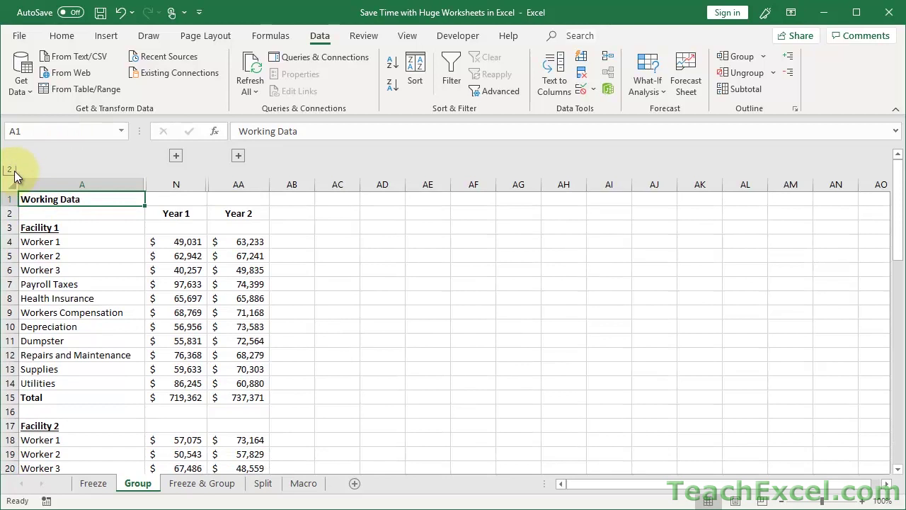
pyautogui.click(76, 213)
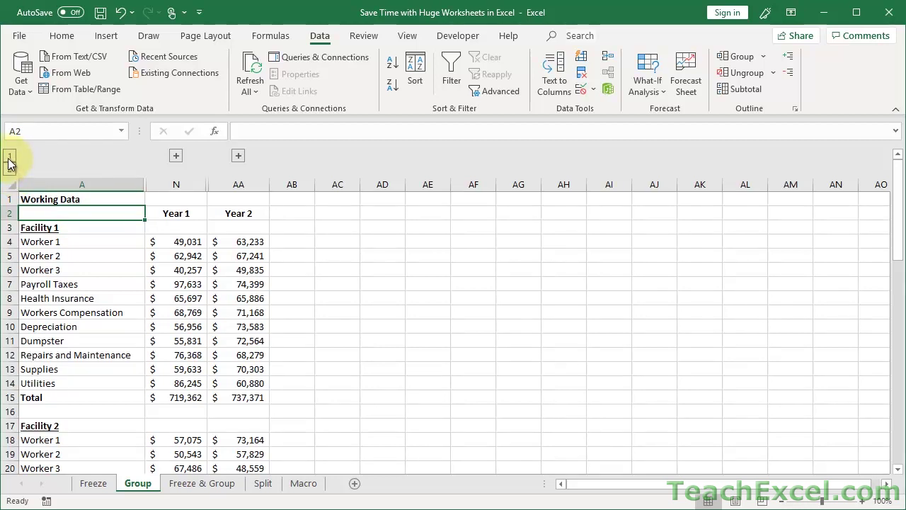
# Expand and collapse all column groups at once using the outline levels, checking the Freeze & Group worksheet in between.
pyautogui.click(9, 171)
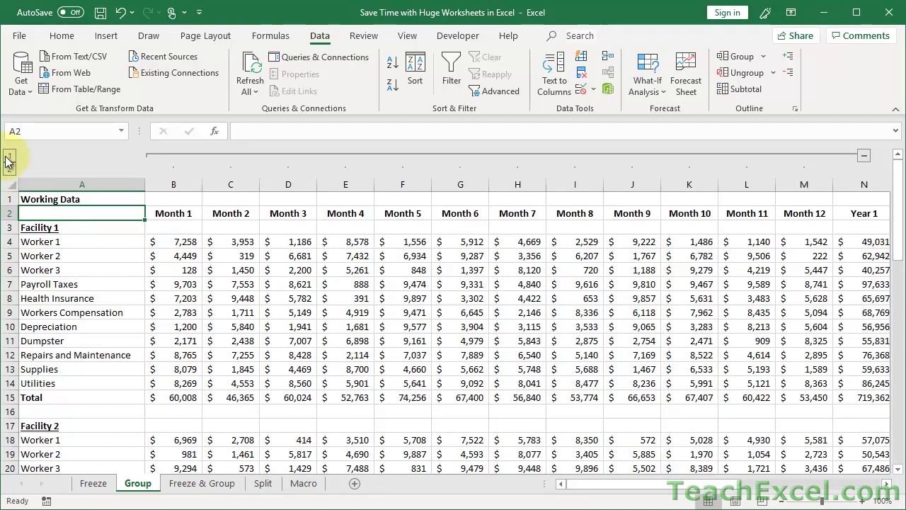
pyautogui.click(8, 158)
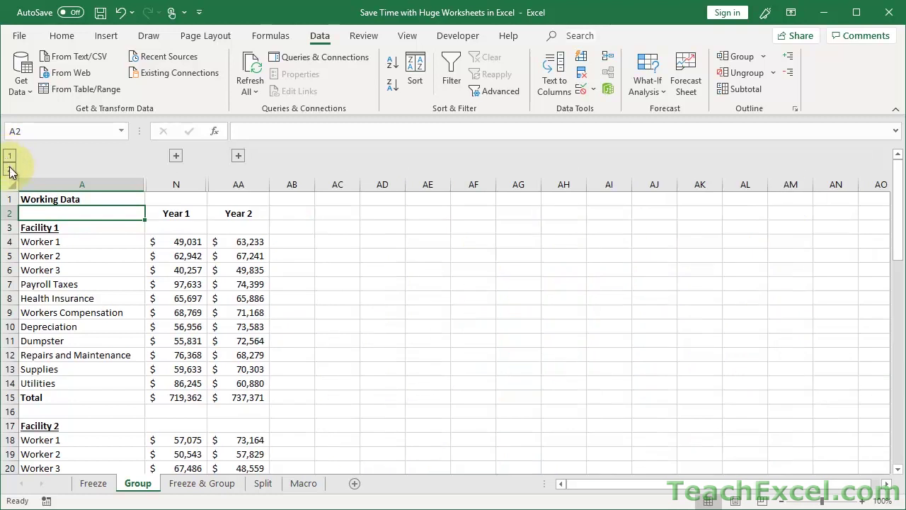
pyautogui.click(9, 171)
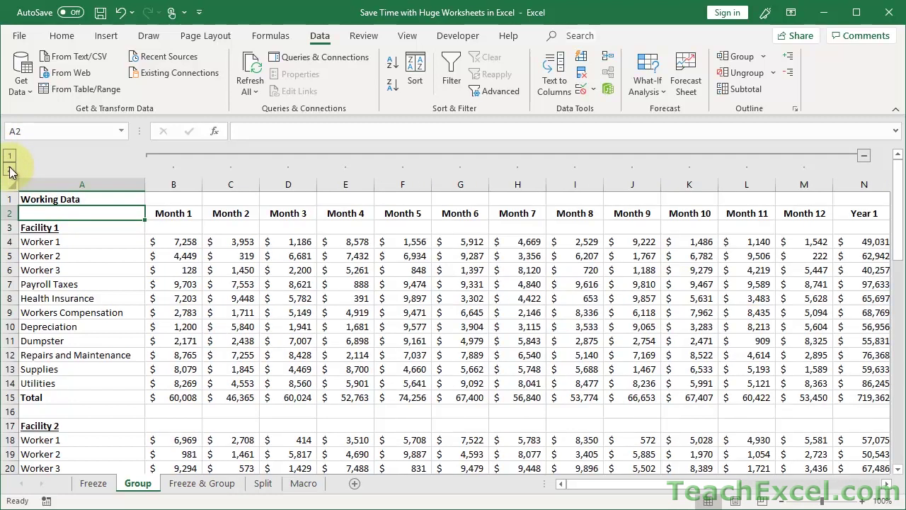
pyautogui.hotkey('ctrl', 'pagedown')
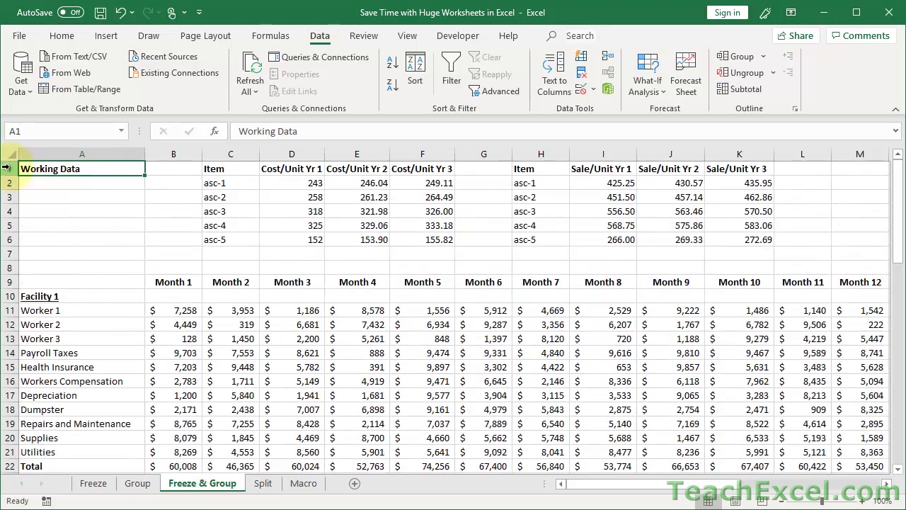
pyautogui.hotkey('ctrl', 'pageup')
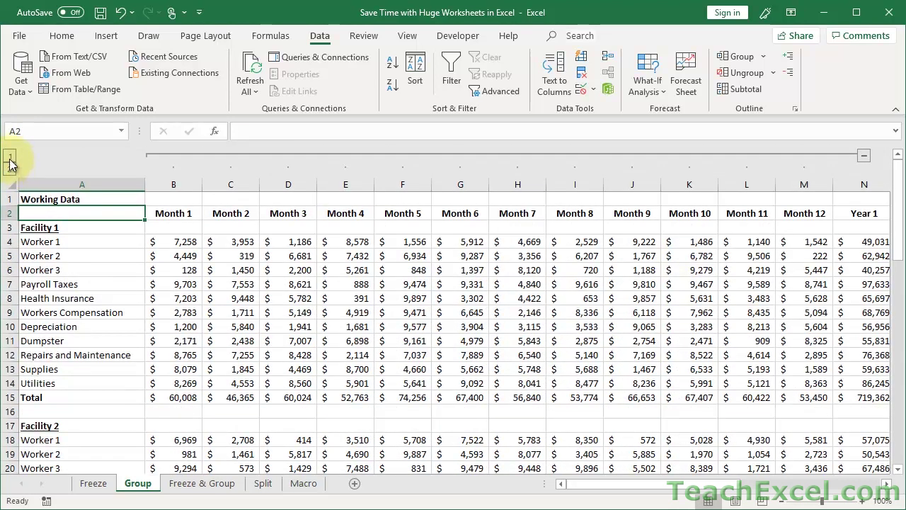
pyautogui.click(10, 158)
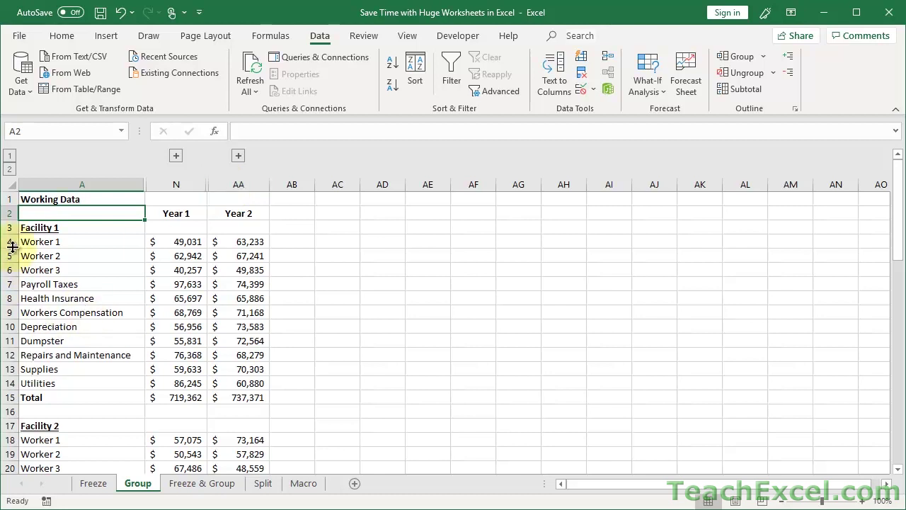
# Group rows 4 to 14, the Facility 1 items from Worker 1 to Utilities, and collapse them to the Total row.
pyautogui.moveTo(6, 241); pyautogui.dragTo(15, 384)
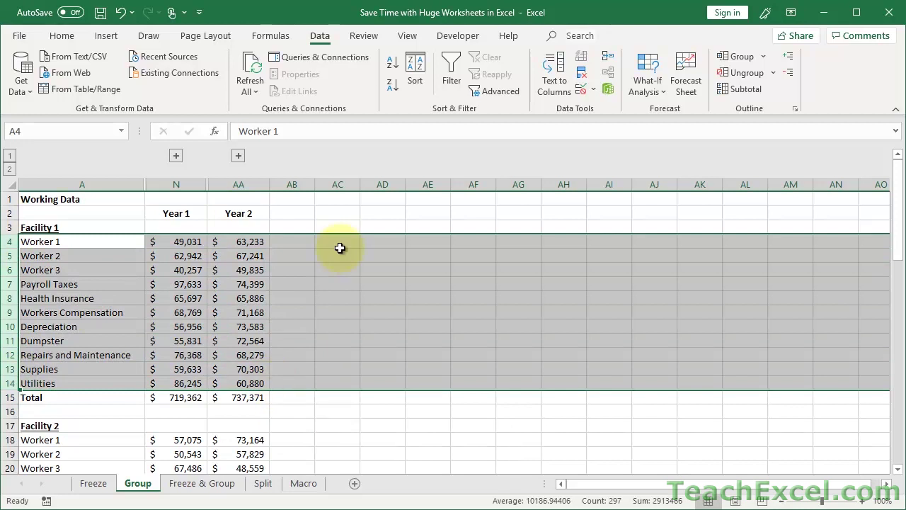
pyautogui.click(743, 57)
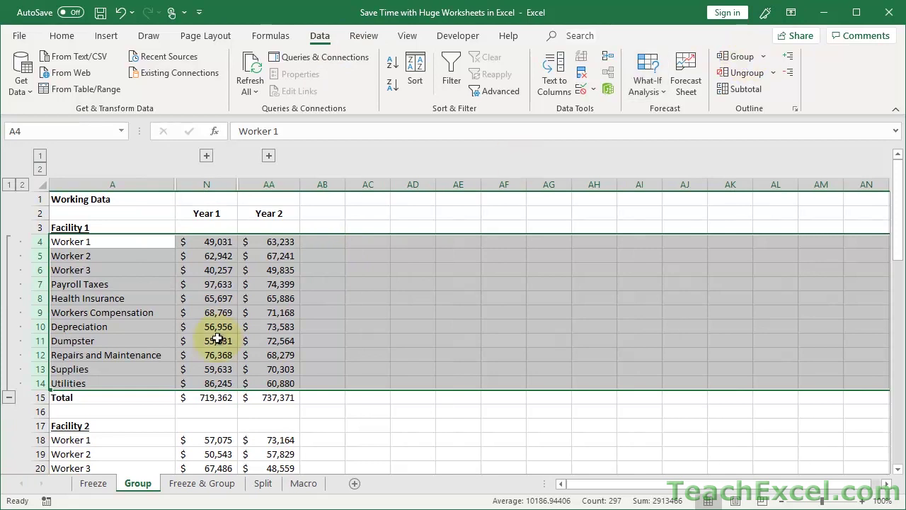
pyautogui.click(9, 402)
pyautogui.click(286, 227)
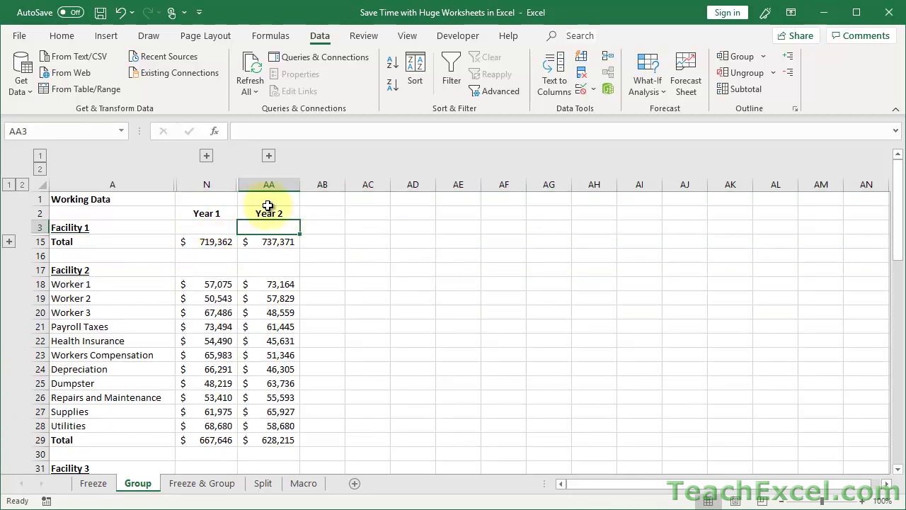
pyautogui.moveTo(209, 245); pyautogui.dragTo(273, 243)
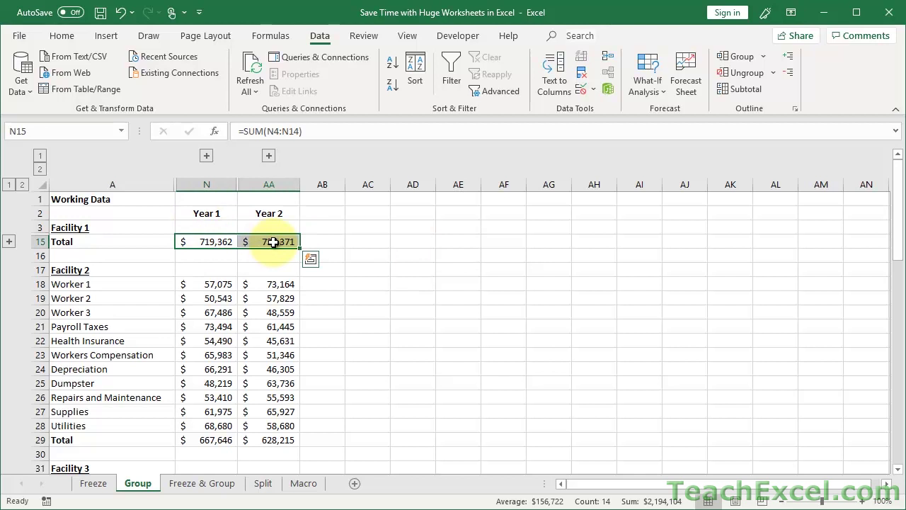
# Group rows 18 to 28, the Facility 2 items from Worker 1 to Utilities, and collapse the group.
pyautogui.moveTo(40, 284); pyautogui.dragTo(29, 425)
pyautogui.click(737, 56)
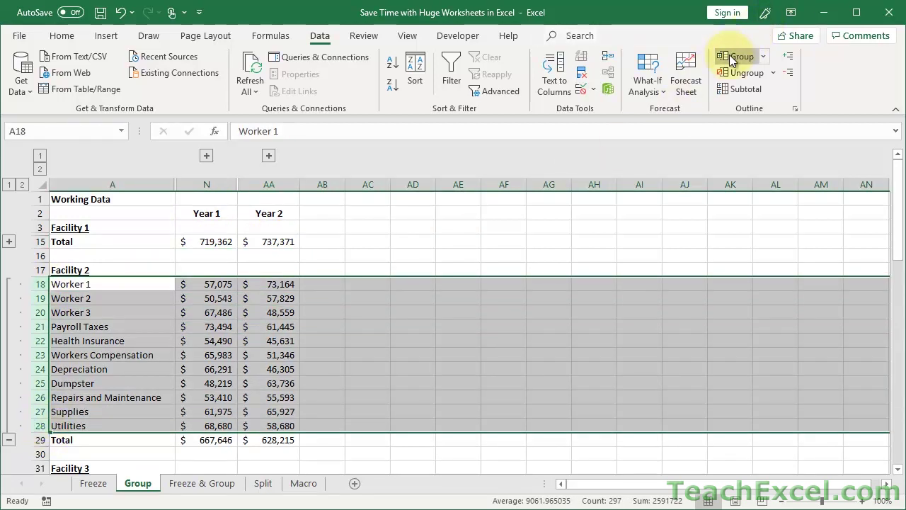
pyautogui.click(10, 439)
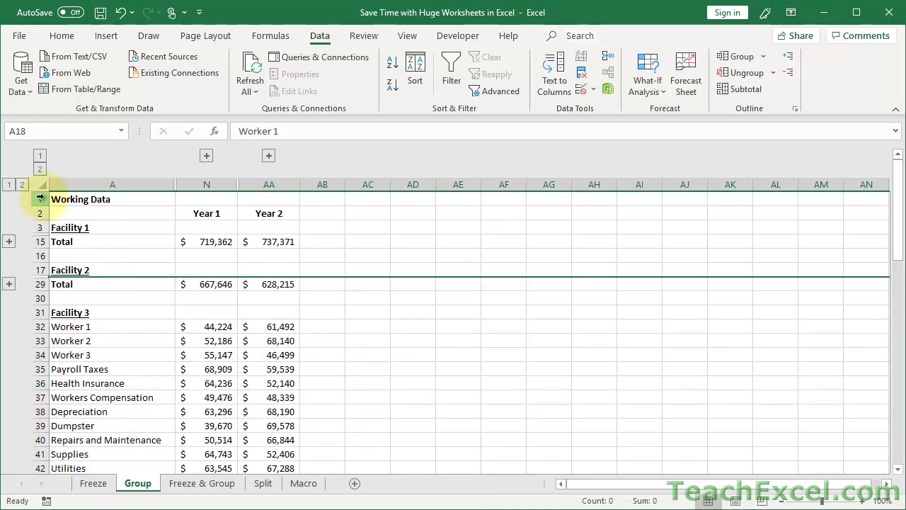
# Expand and collapse all row groups at once, and do the same for all column groups using the outline levels.
pyautogui.click(22, 185)
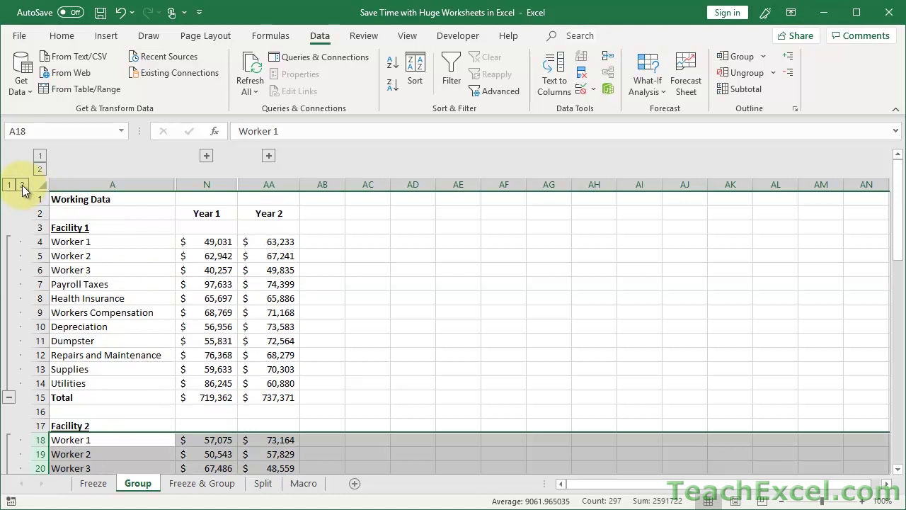
pyautogui.click(8, 184)
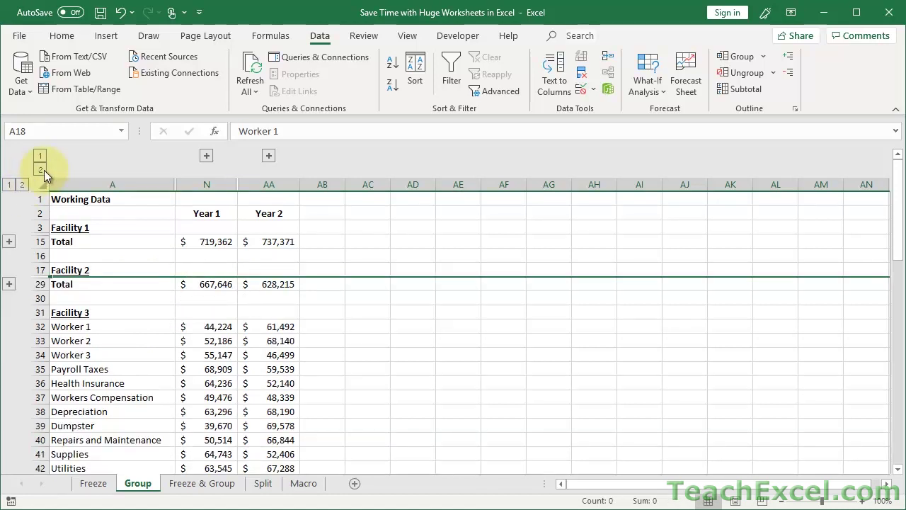
pyautogui.click(40, 170)
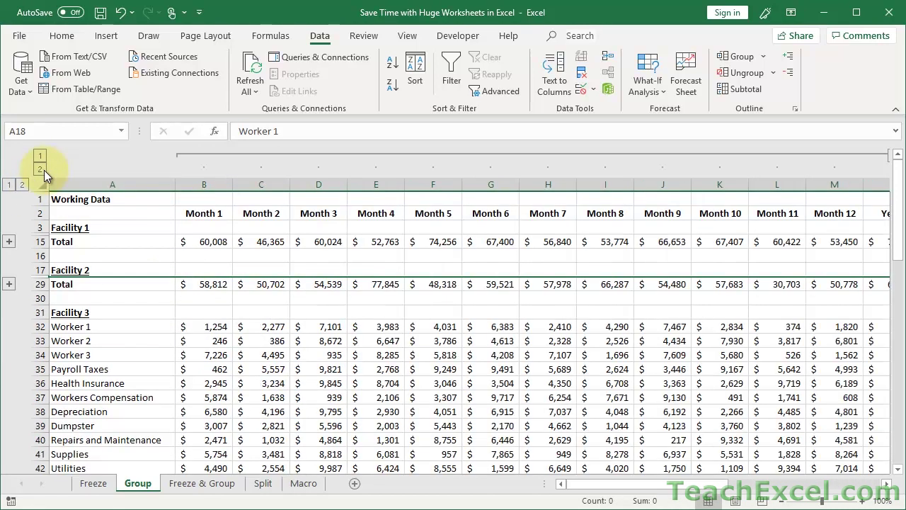
pyautogui.click(41, 158)
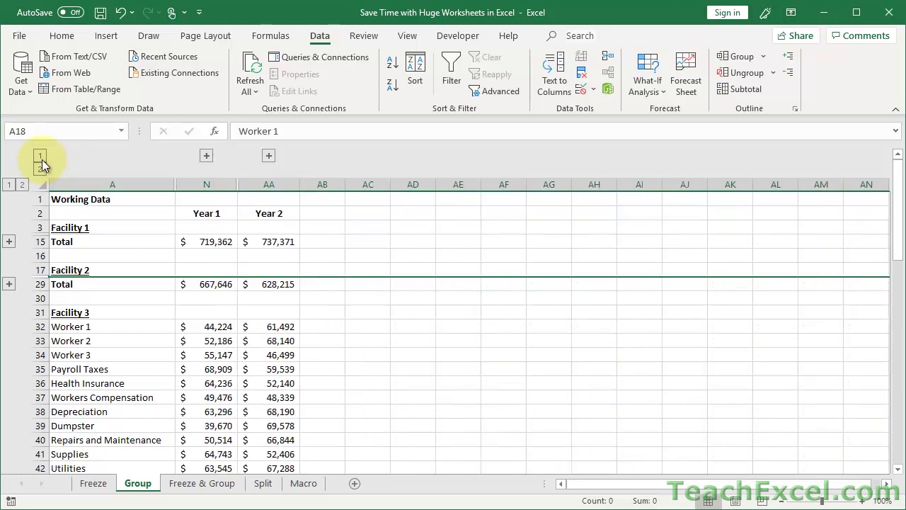
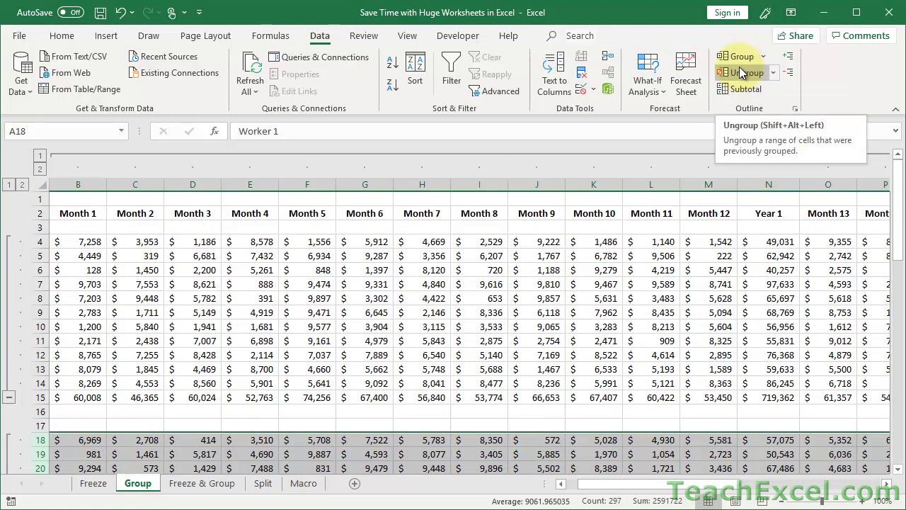
# Ungroup only the Month 6 column G, and collapse the two monthly column groups on either side of it.
pyautogui.click(371, 186)
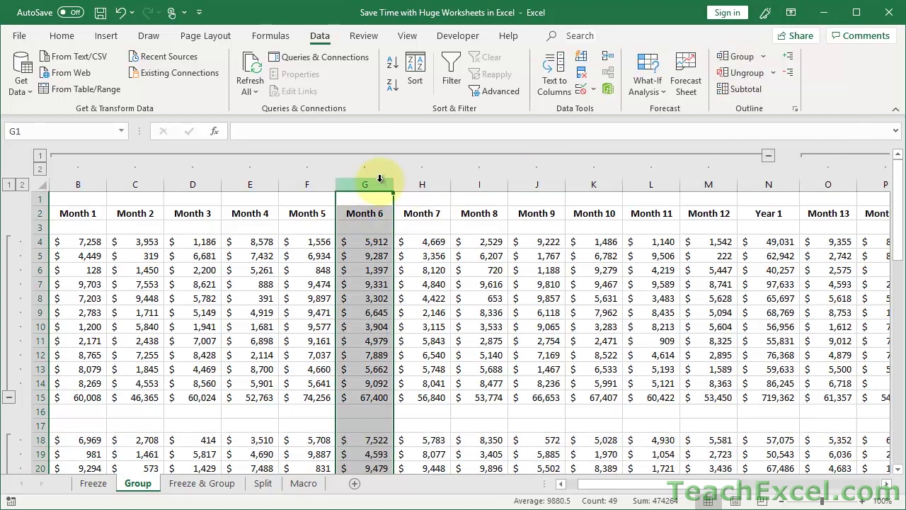
pyautogui.click(743, 73)
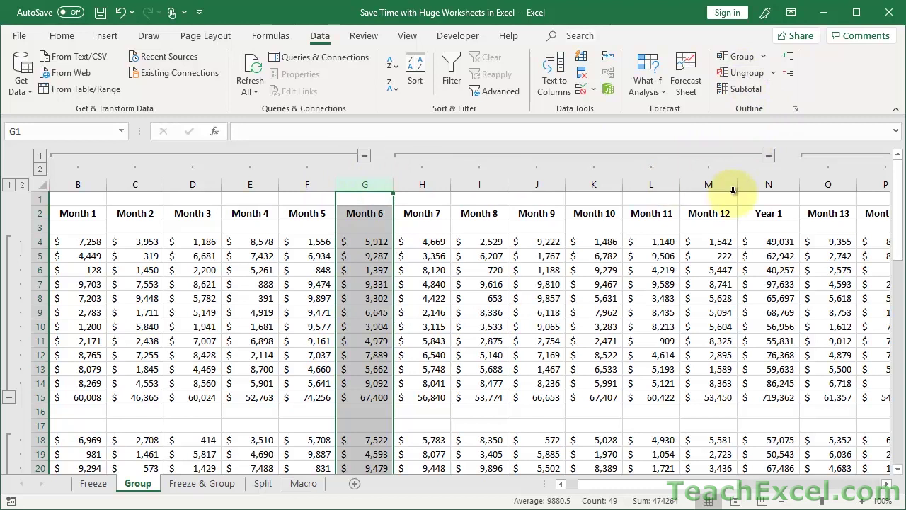
pyautogui.click(363, 155)
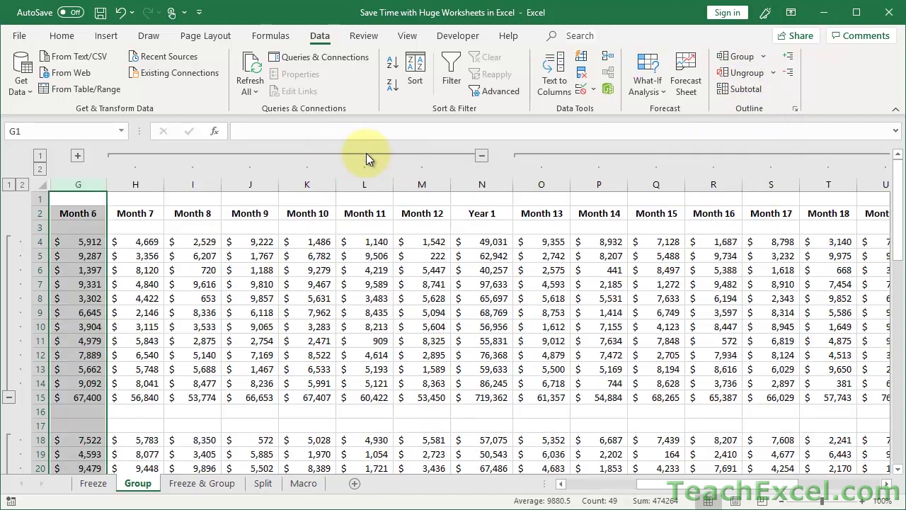
pyautogui.click(482, 156)
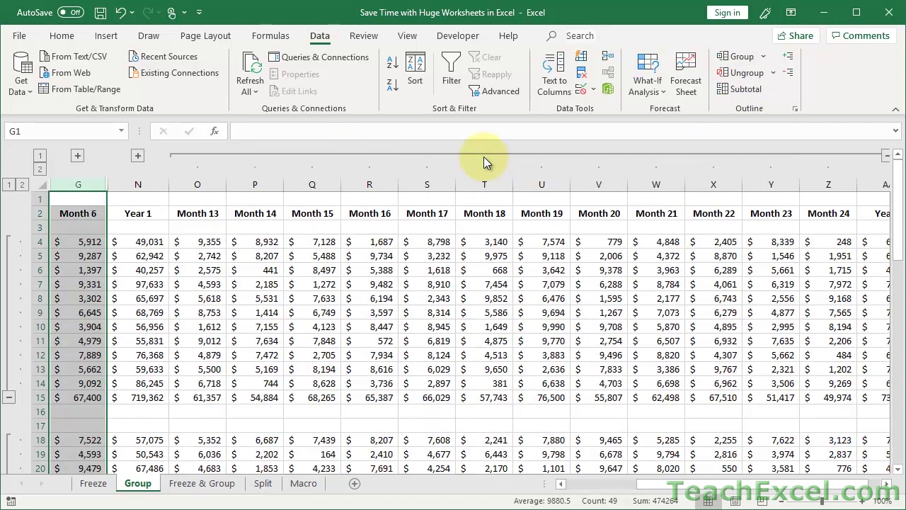
pyautogui.hscroll(-2, 134, 241)
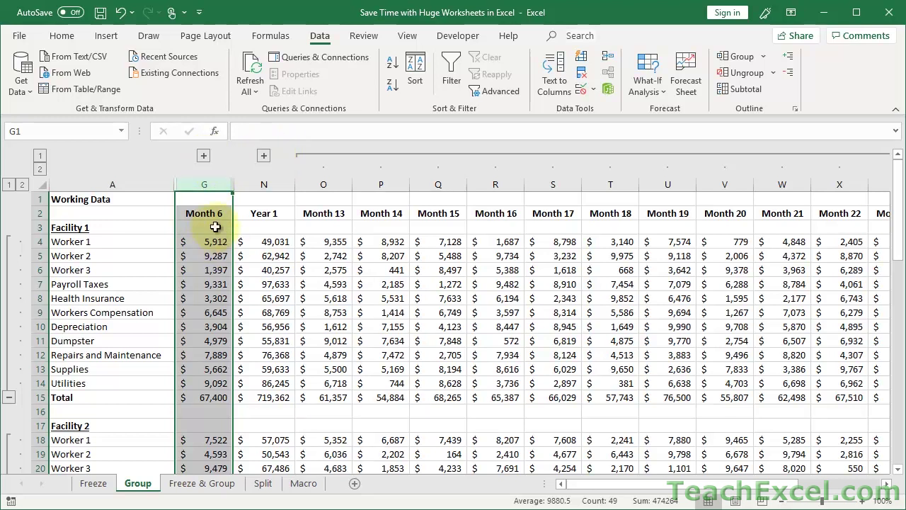
# Try to group columns G to N, from Month 6 to Year 1, and undo the grouping.
pyautogui.moveTo(205, 178); pyautogui.dragTo(262, 177)
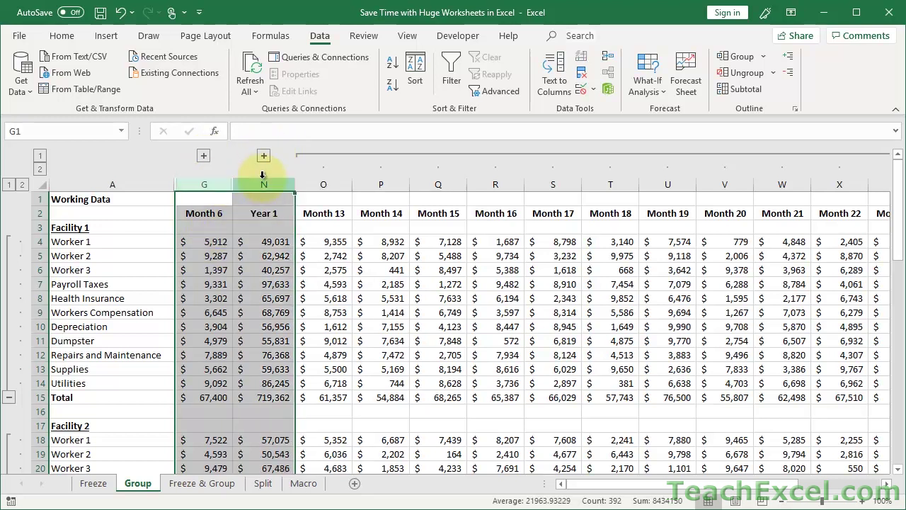
pyautogui.click(748, 59)
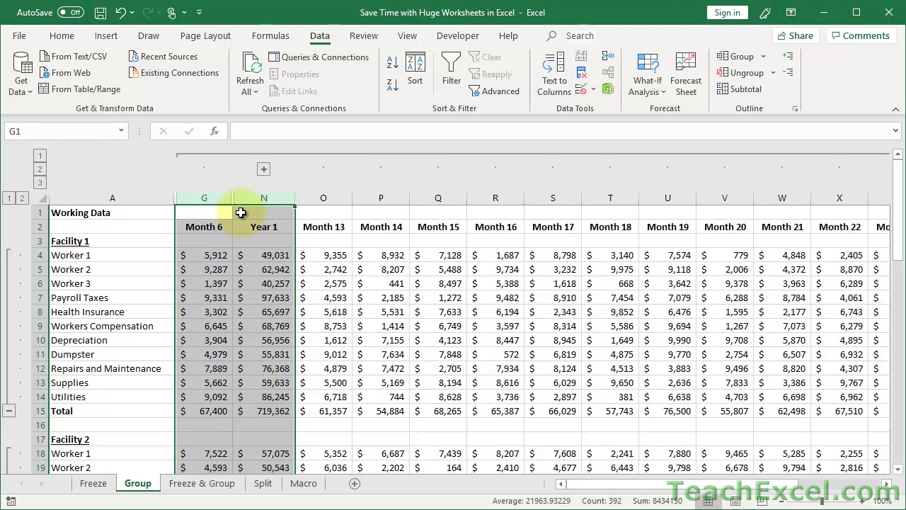
pyautogui.hotkey('shift', 'alt', 'Left')
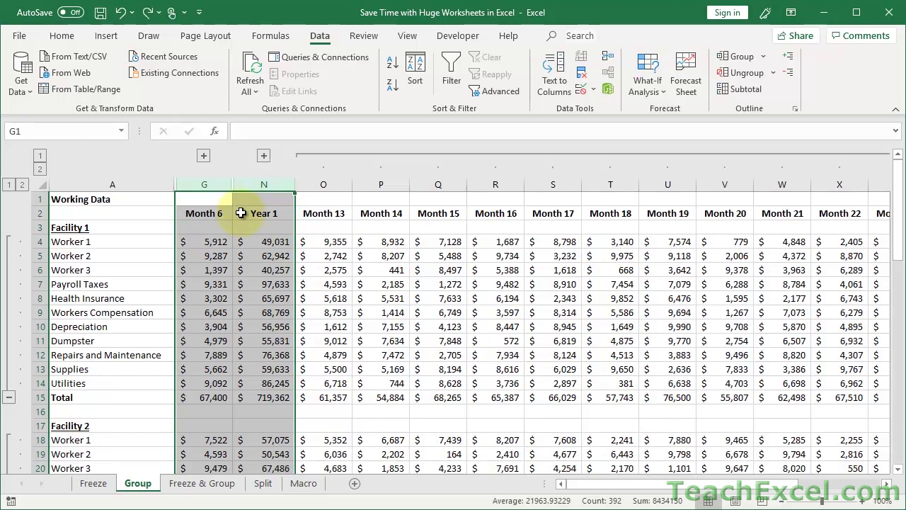
# Expand both Year 1 monthly column groups and ungroup columns B to G, covering Month 1 to Month 6.
pyautogui.click(263, 155)
pyautogui.click(201, 155)
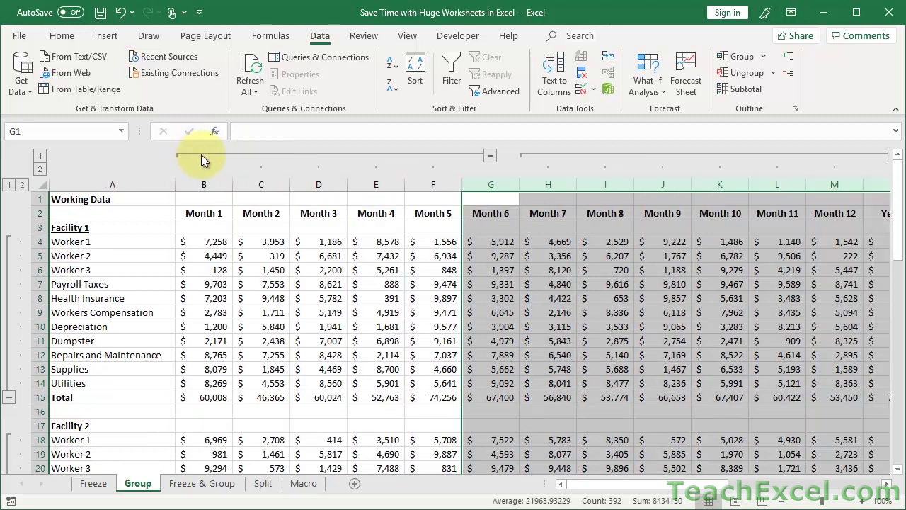
pyautogui.moveTo(213, 186); pyautogui.dragTo(489, 181)
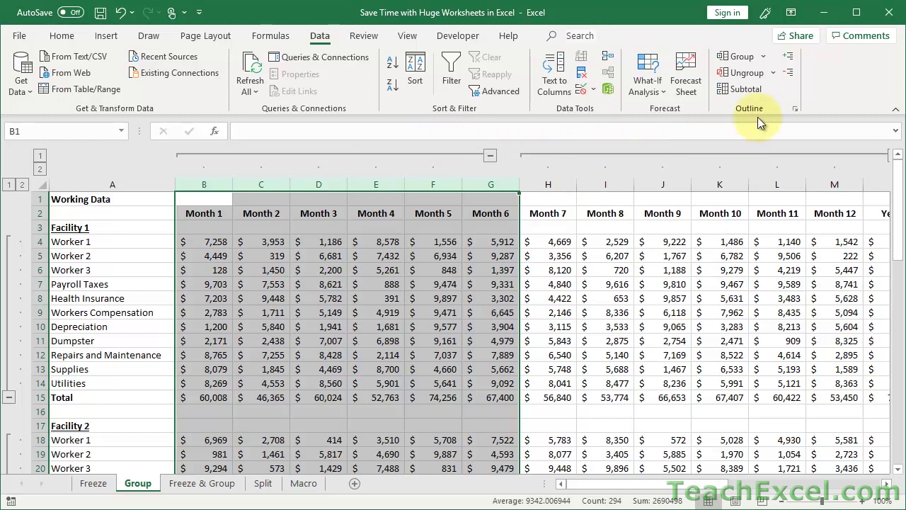
# Ungroup columns H to N, covering Month 7 to Month 12 and the Year 1 total.
pyautogui.hscroll(2, 522, 229)
pyautogui.moveTo(356, 177); pyautogui.dragTo(715, 168)
pyautogui.click(747, 68)
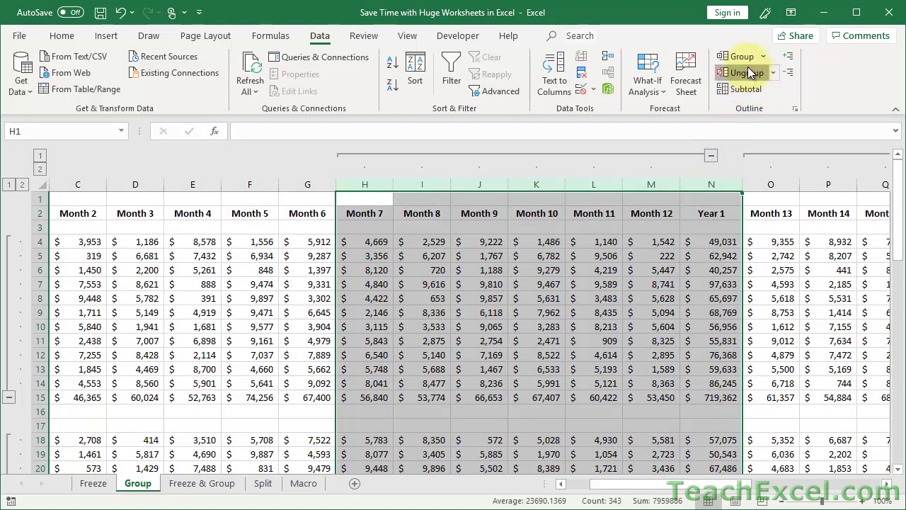
# Ungroup the rows across the entire worksheet.
pyautogui.hscroll(-3, 304, 269)
pyautogui.hscroll(-1, 305, 269)
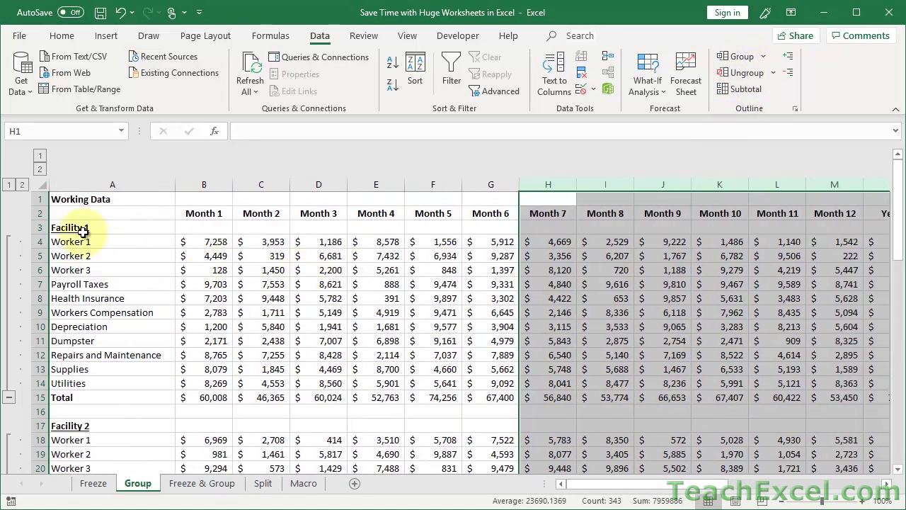
pyautogui.click(41, 184)
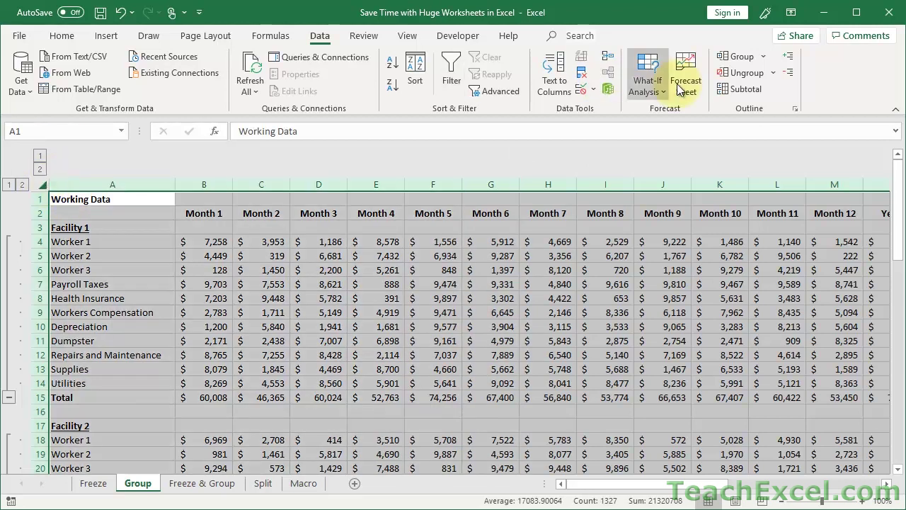
pyautogui.click(773, 74)
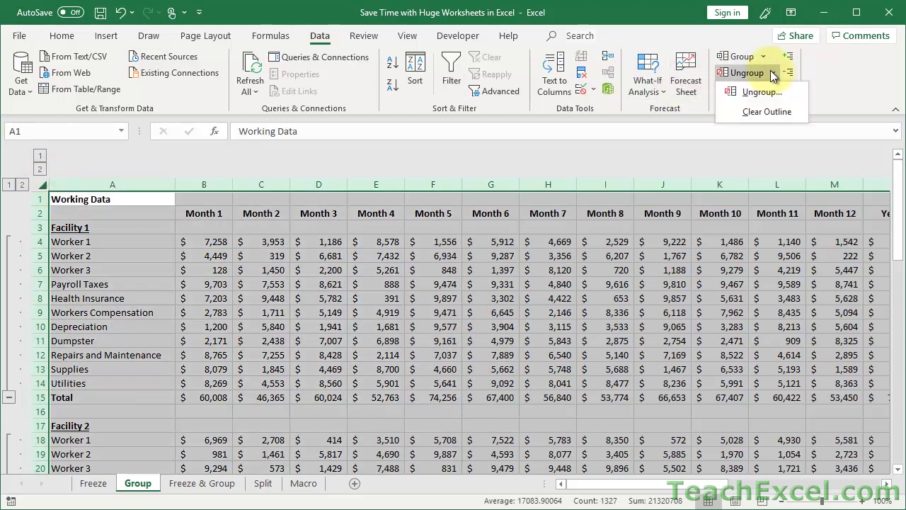
pyautogui.click(754, 90)
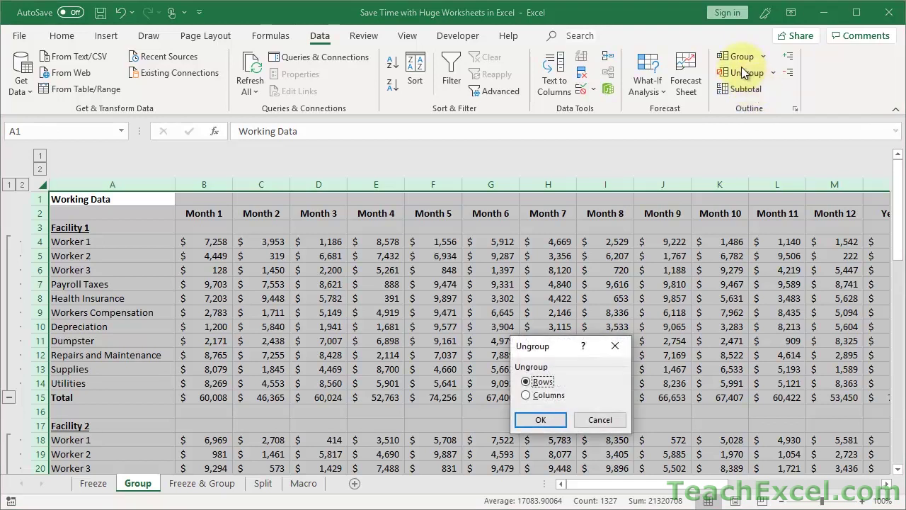
pyautogui.moveTo(543, 352); pyautogui.dragTo(373, 193)
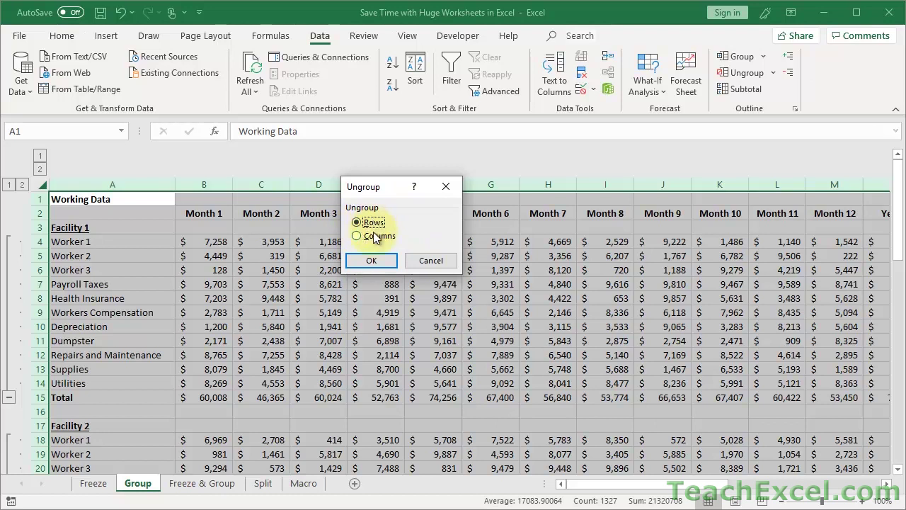
pyautogui.click(368, 263)
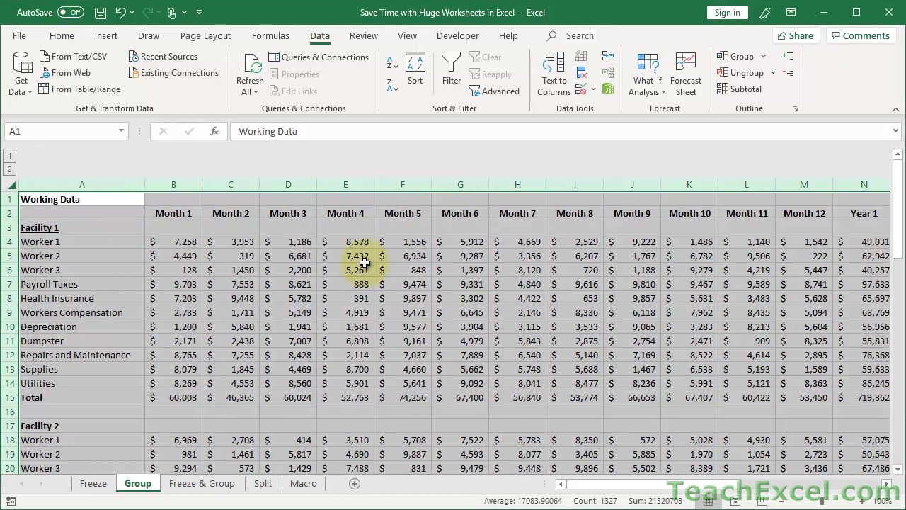
# Ungroup the columns across the entire worksheet and select cell A1.
pyautogui.click(741, 74)
pyautogui.click(385, 237)
pyautogui.click(368, 261)
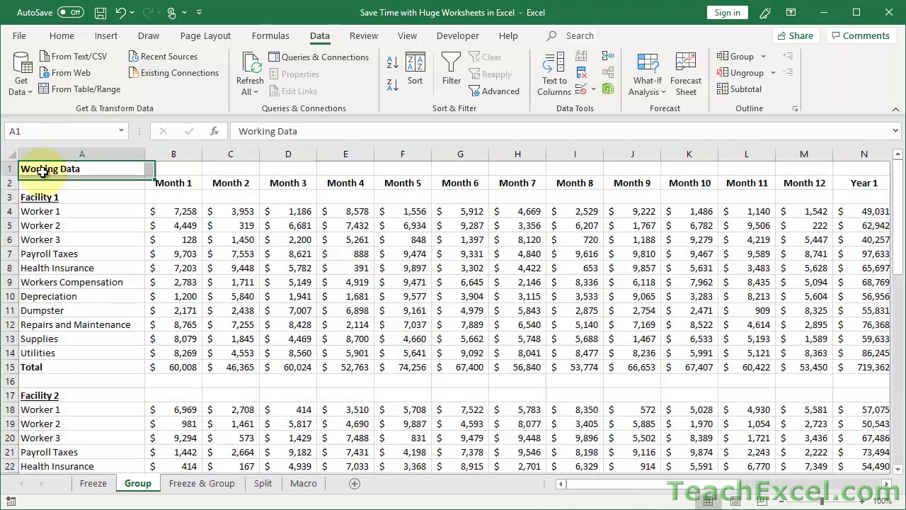
pyautogui.click(43, 174)
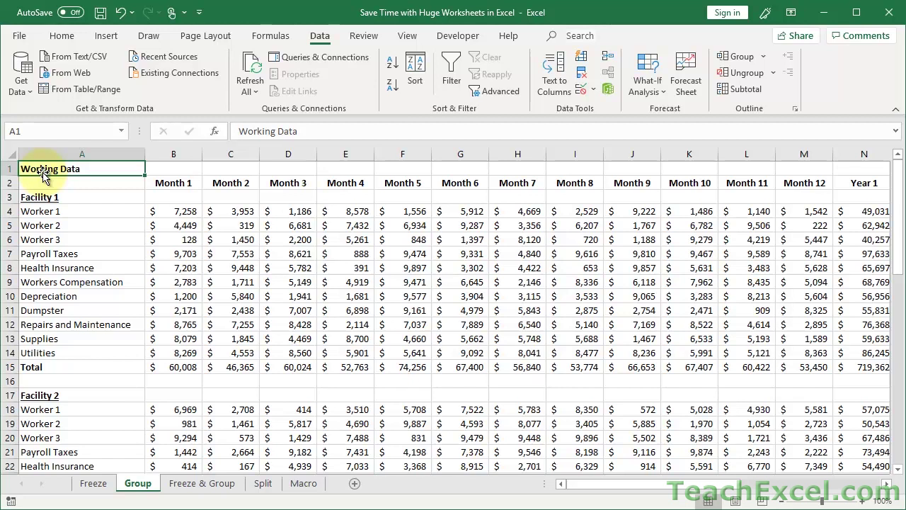
# Examine the automatic grouping option, the facility row blocks, the month headings, and the Year 1 total formula in cell N4.
pyautogui.click(763, 56)
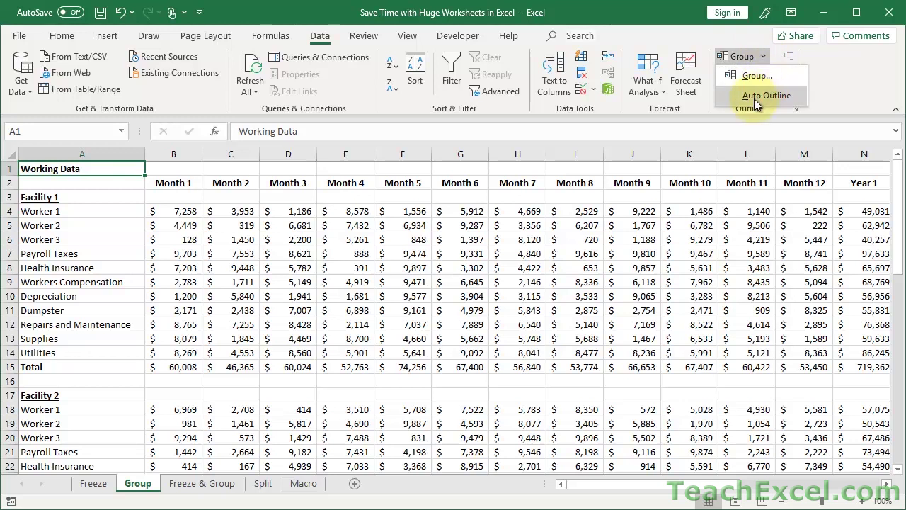
pyautogui.click(613, 23)
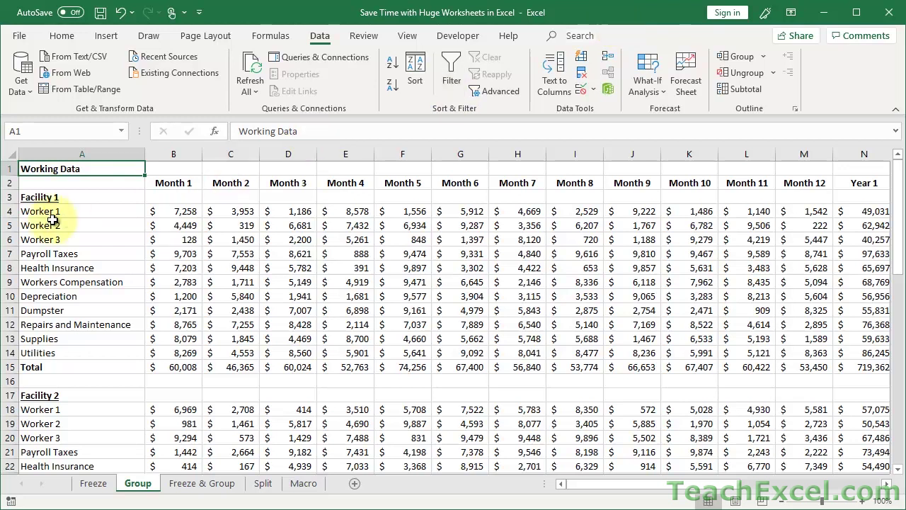
pyautogui.click(44, 200)
pyautogui.moveTo(44, 200); pyautogui.dragTo(66, 373)
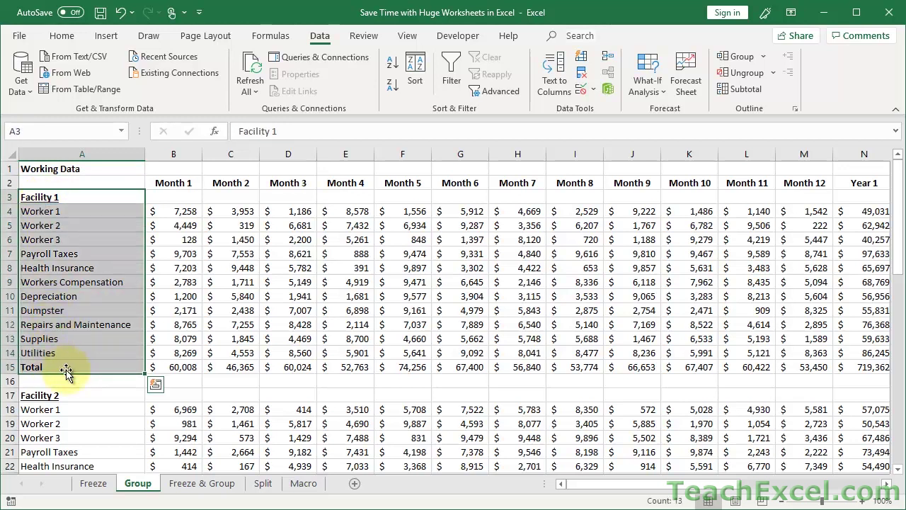
pyautogui.click(71, 381)
pyautogui.scroll(-2, 73, 380)
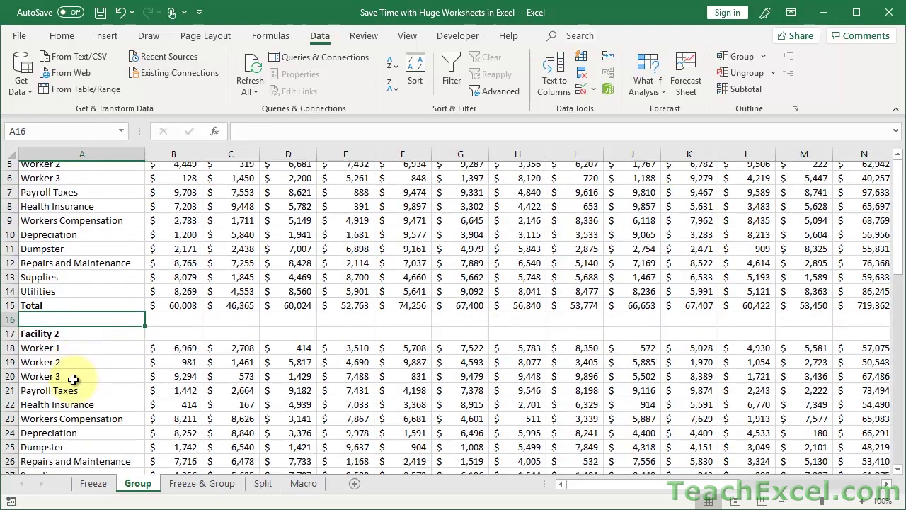
pyautogui.scroll(-2, 73, 380)
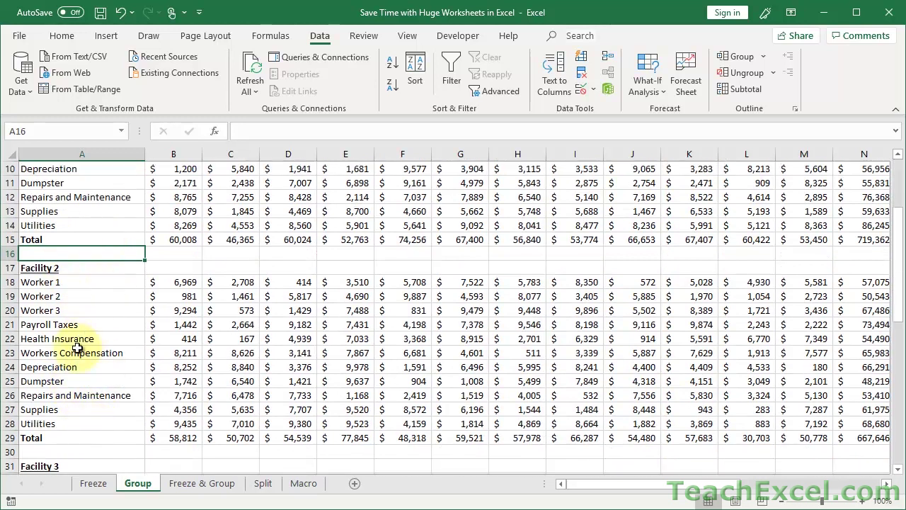
pyautogui.scroll(3, 76, 344)
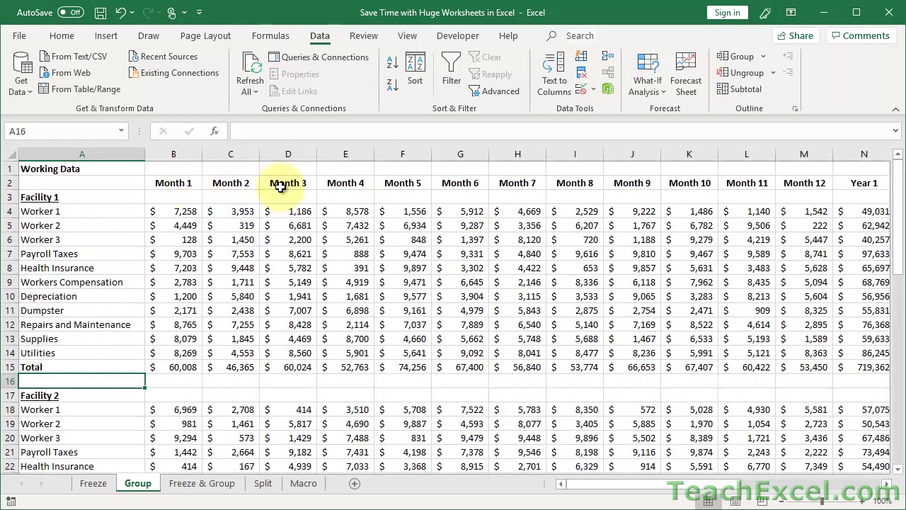
pyautogui.click(807, 183)
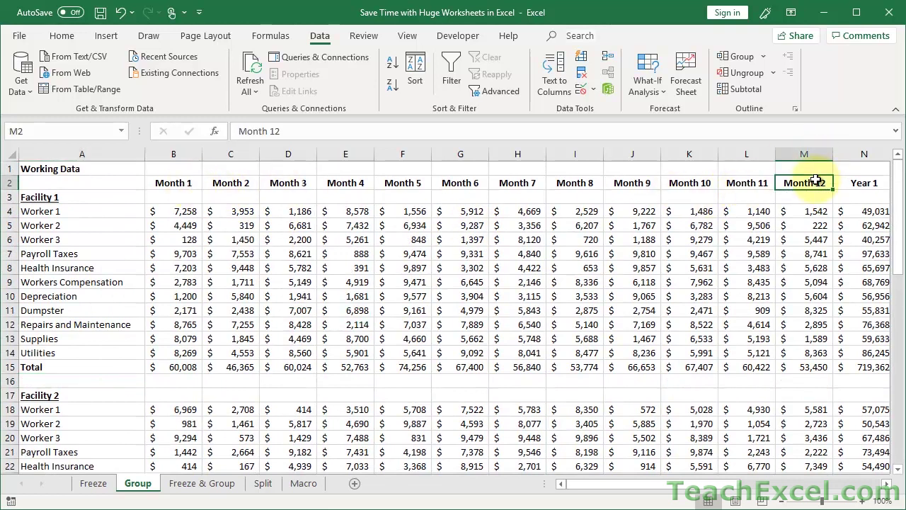
pyautogui.hscroll(1, 778, 191)
pyautogui.doubleClick(747, 211)
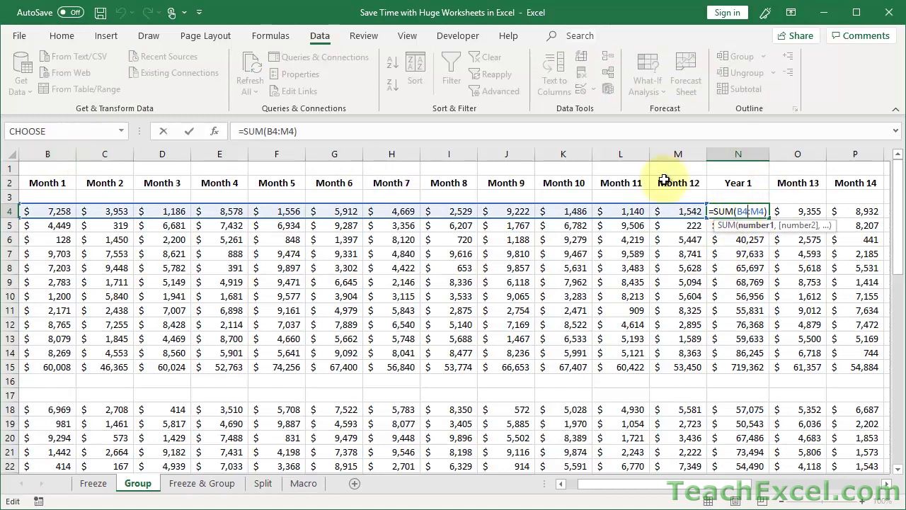
pyautogui.press('Escape')
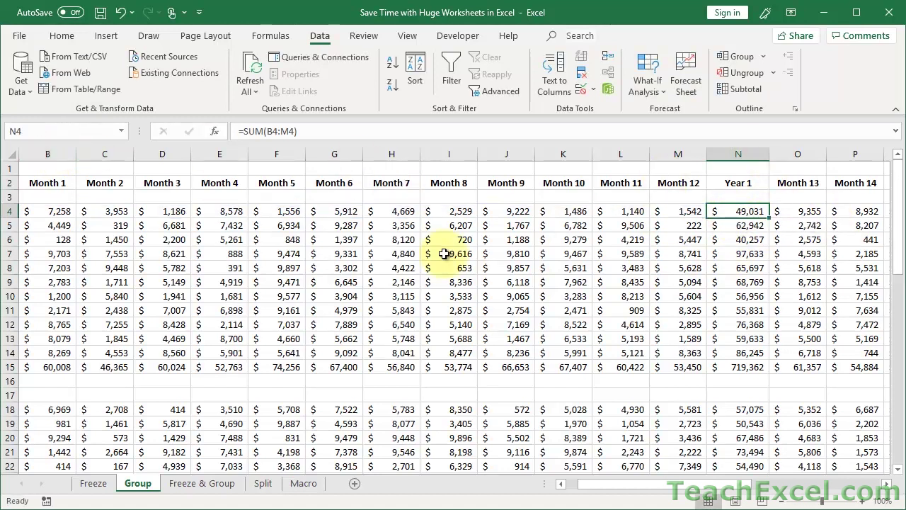
pyautogui.hscroll(-2, 444, 253)
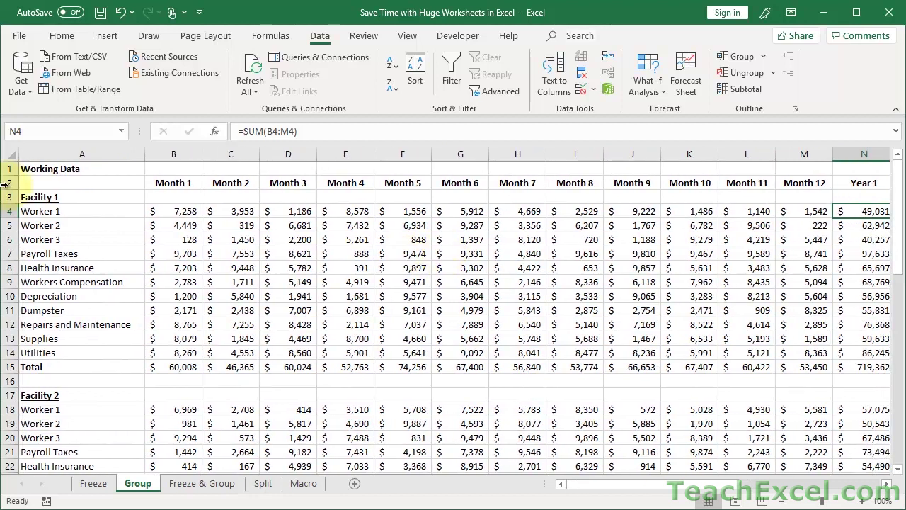
# Apply Auto Outline to the entire worksheet.
pyautogui.click(13, 152)
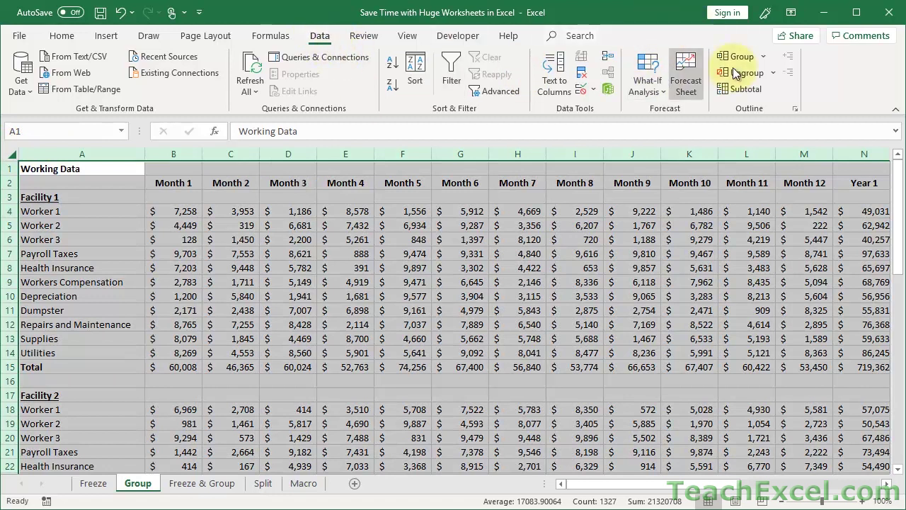
pyautogui.click(765, 57)
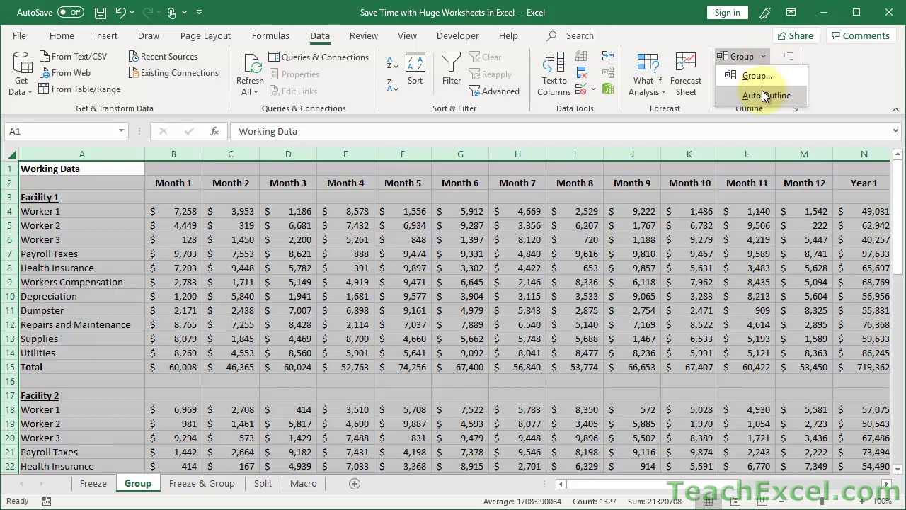
pyautogui.click(762, 92)
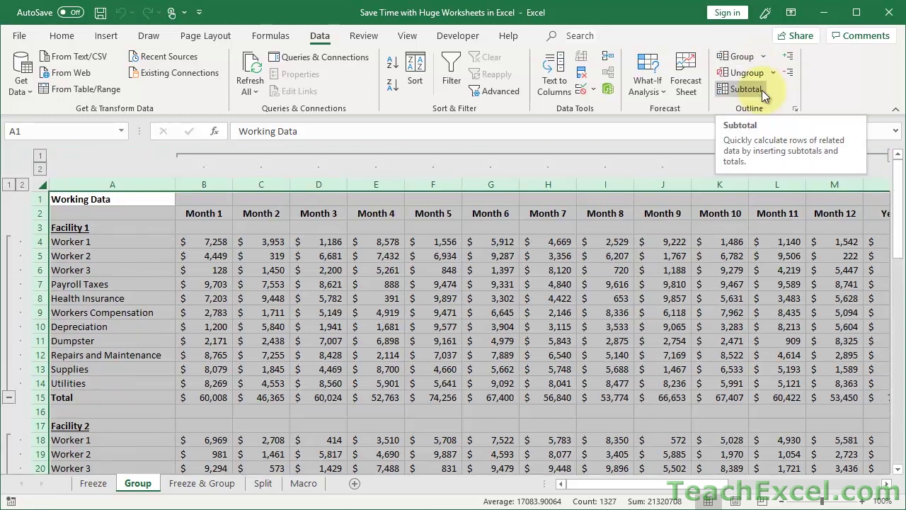
# Collapse all column and row groups to level 1, leaving only the yearly columns and facility totals, and clear the whole-sheet selection.
pyautogui.click(39, 156)
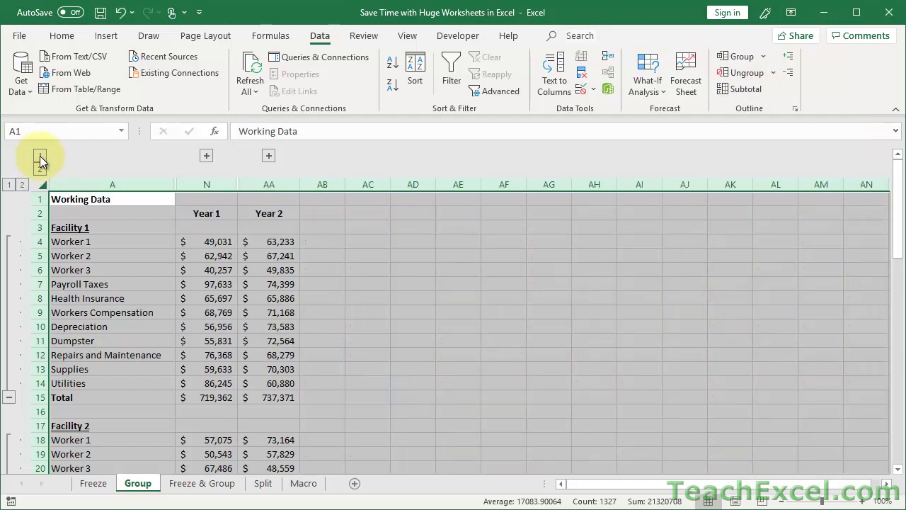
pyautogui.click(8, 186)
pyautogui.click(395, 243)
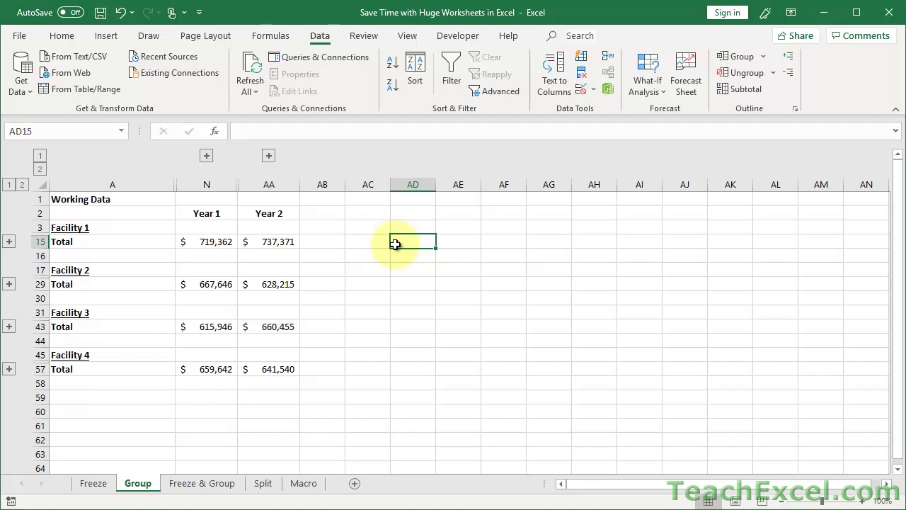
# Expand the Year 2 and Year 1 monthly column groups and the Facility 1 detail rows.
pyautogui.click(270, 156)
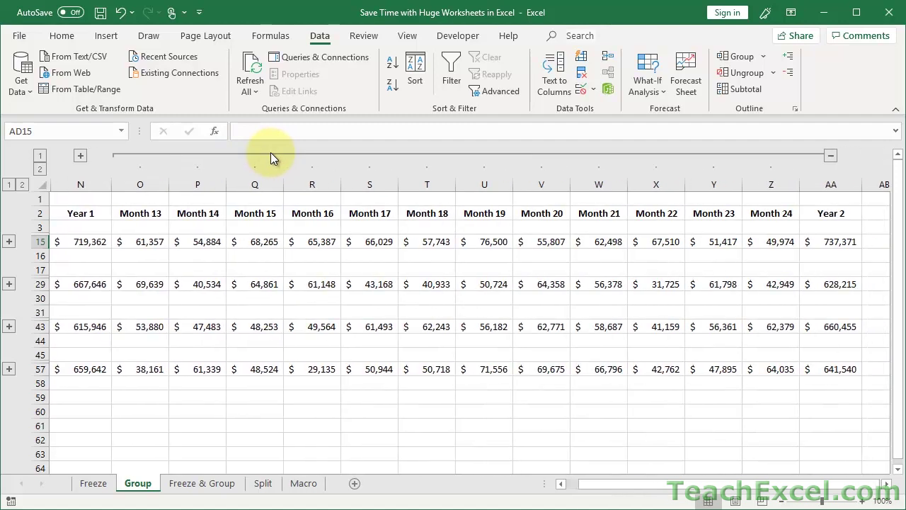
pyautogui.hscroll(-2, 229, 203)
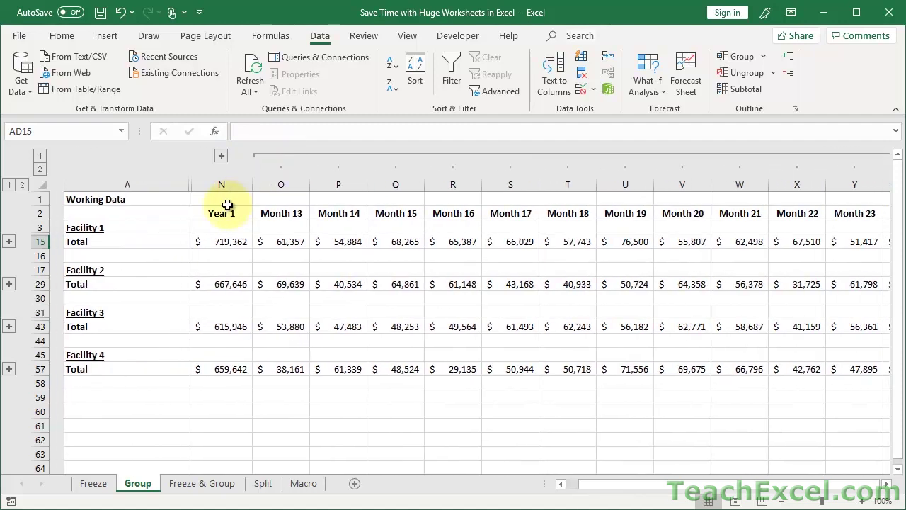
pyautogui.click(10, 241)
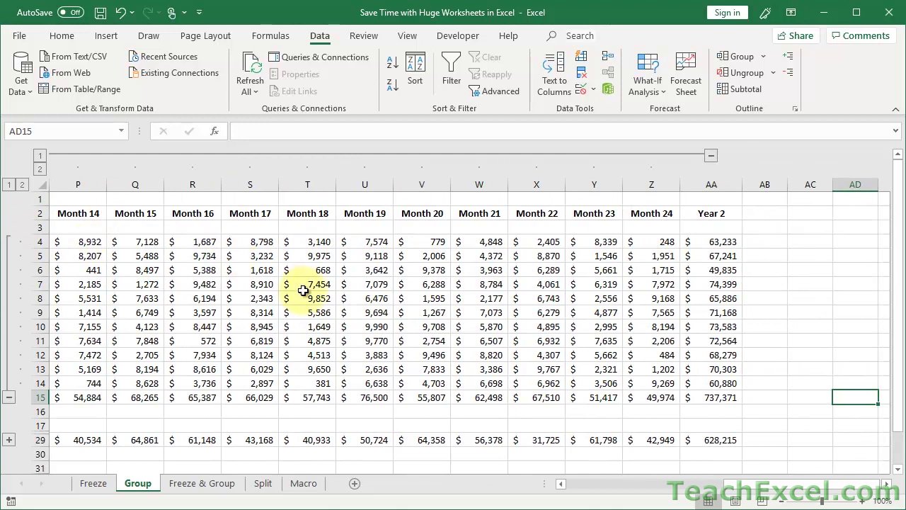
pyautogui.hscroll(-2, 303, 291)
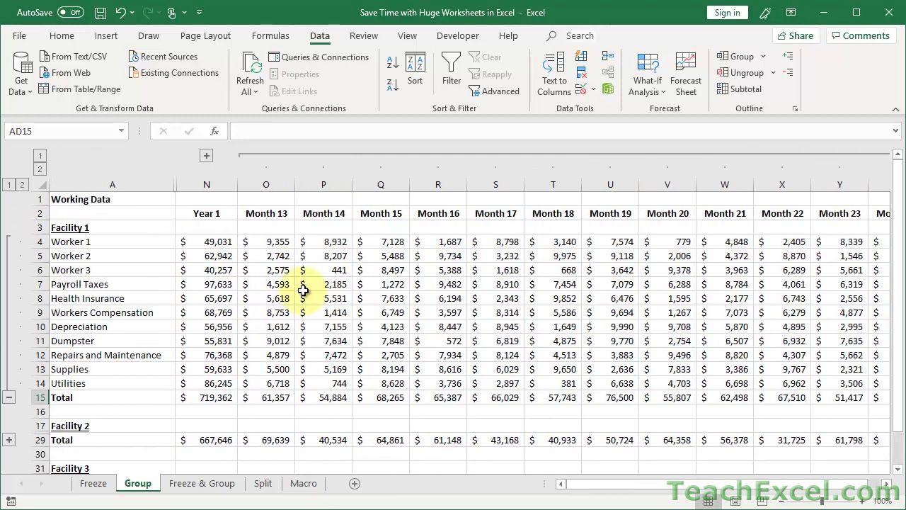
pyautogui.hscroll(3, 303, 290)
pyautogui.hscroll(-3, 303, 291)
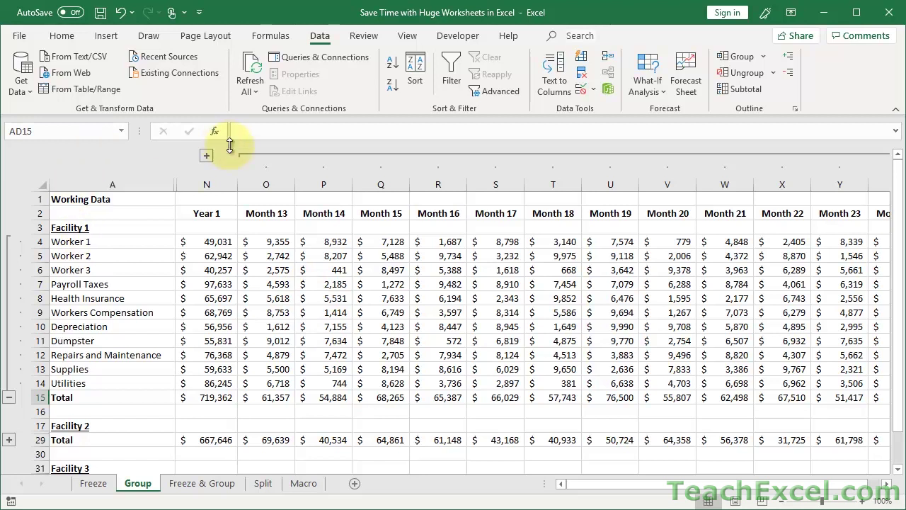
pyautogui.click(100, 206)
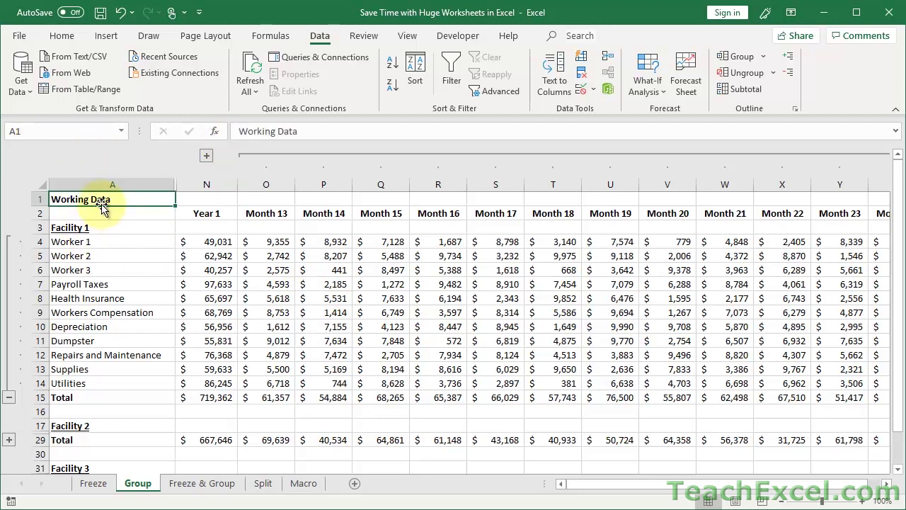
pyautogui.click(205, 156)
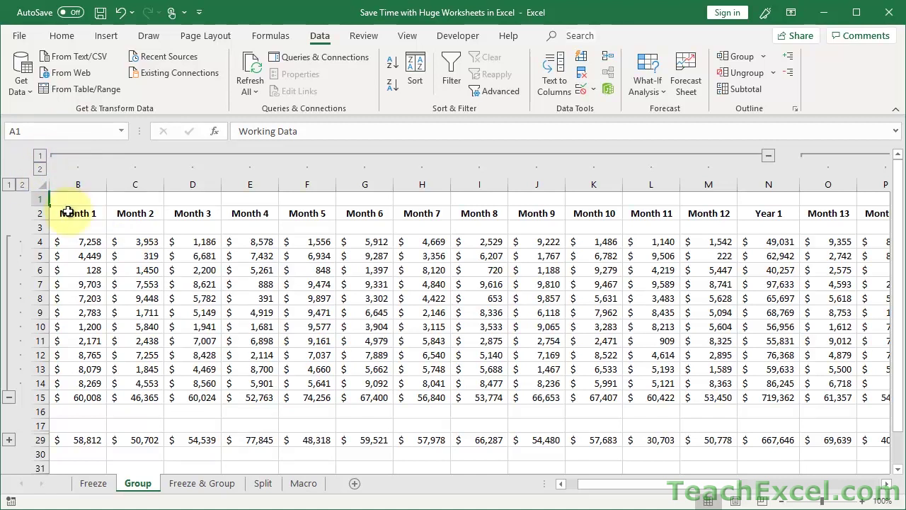
# Collapse every column and row group back to level 1 and select the Facility 1 total for Year 2.
pyautogui.click(39, 155)
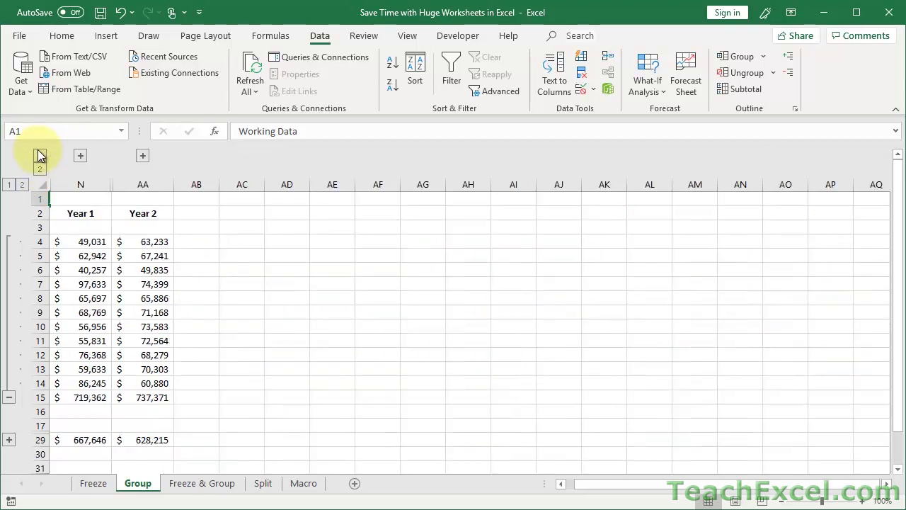
pyautogui.click(8, 185)
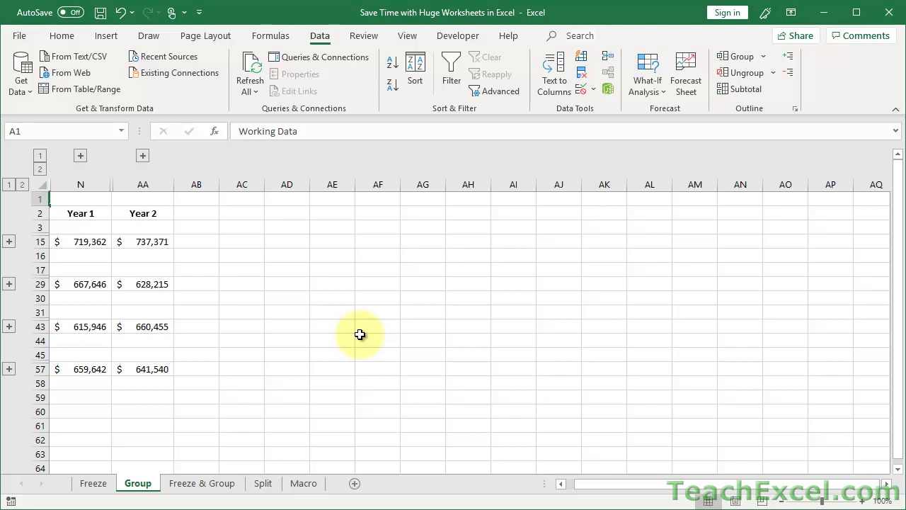
pyautogui.click(141, 242)
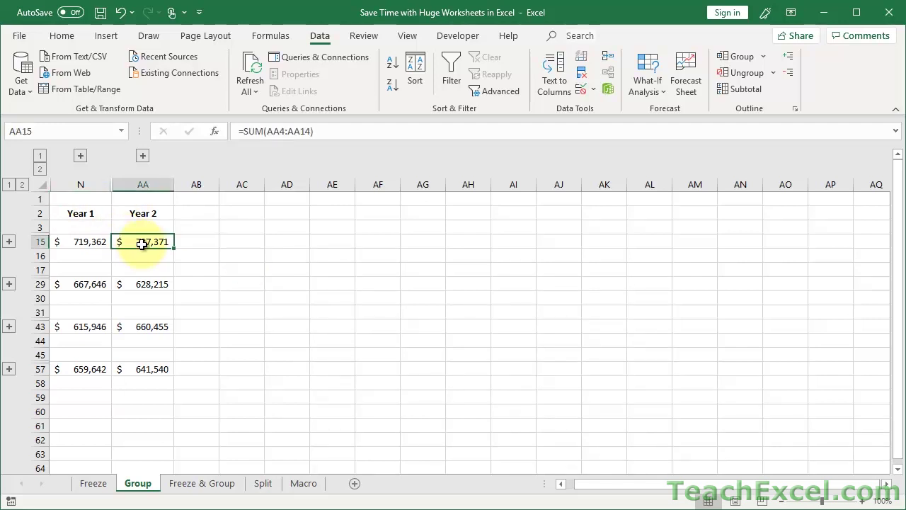
# Expand the monthly columns behind the Year 2 and Year 1 totals, along with the rows making up the Facility 1 total.
pyautogui.click(142, 156)
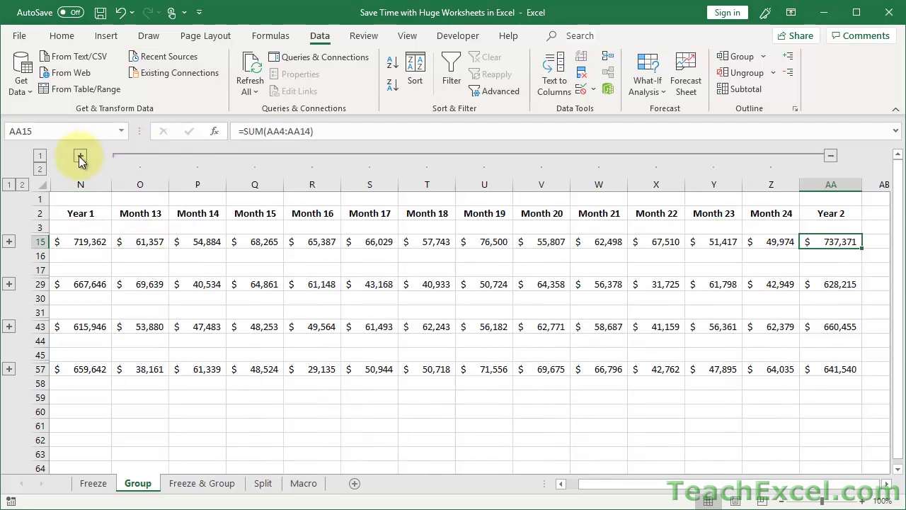
pyautogui.click(80, 155)
pyautogui.click(9, 241)
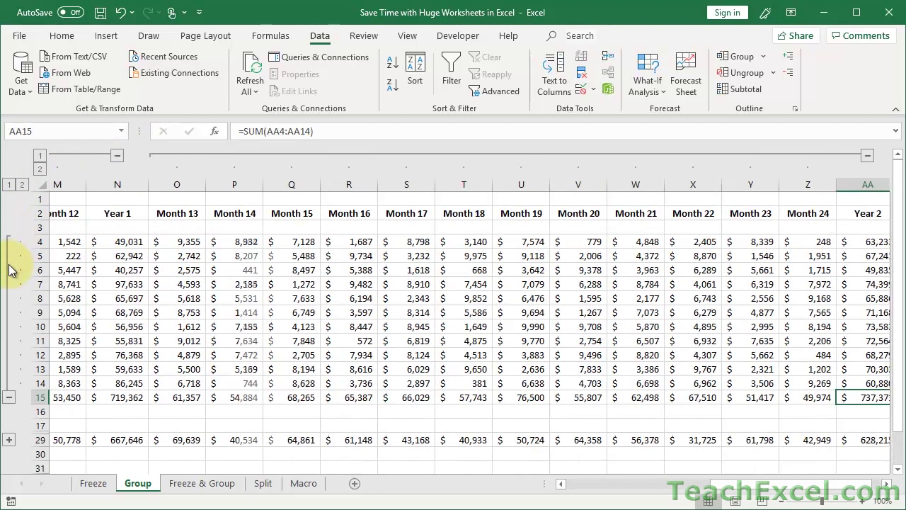
# Expand the Facility 2 detail rows, then collapse the Facility 1 and Facility 2 rows and the monthly columns of both years.
pyautogui.click(10, 440)
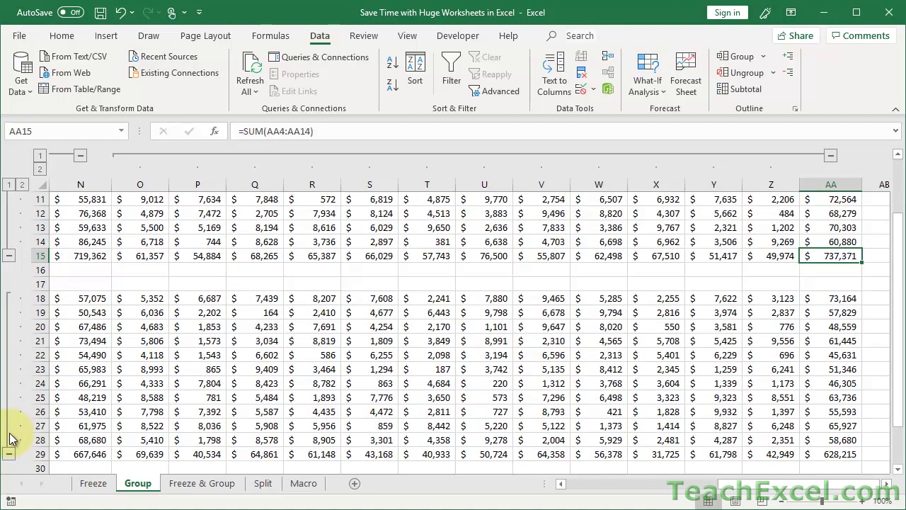
pyautogui.click(9, 454)
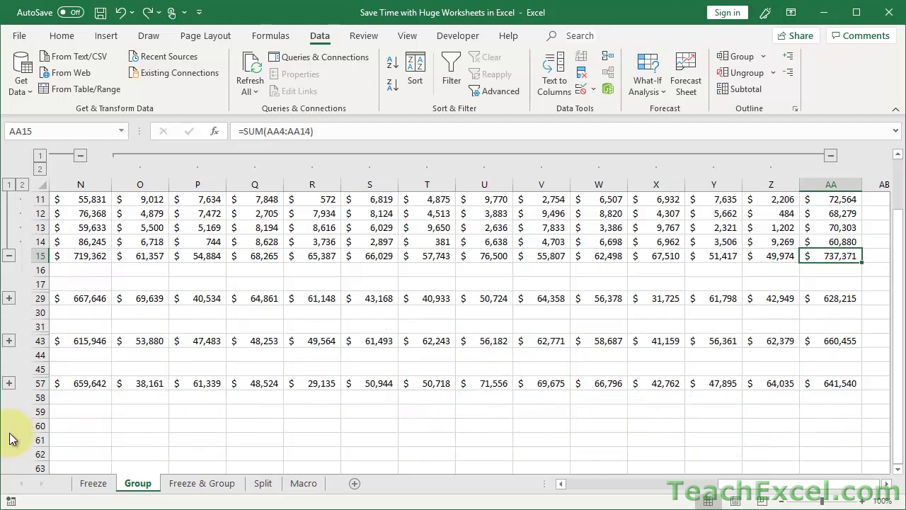
pyautogui.hotkey('alt', 'a')
pyautogui.press('h')
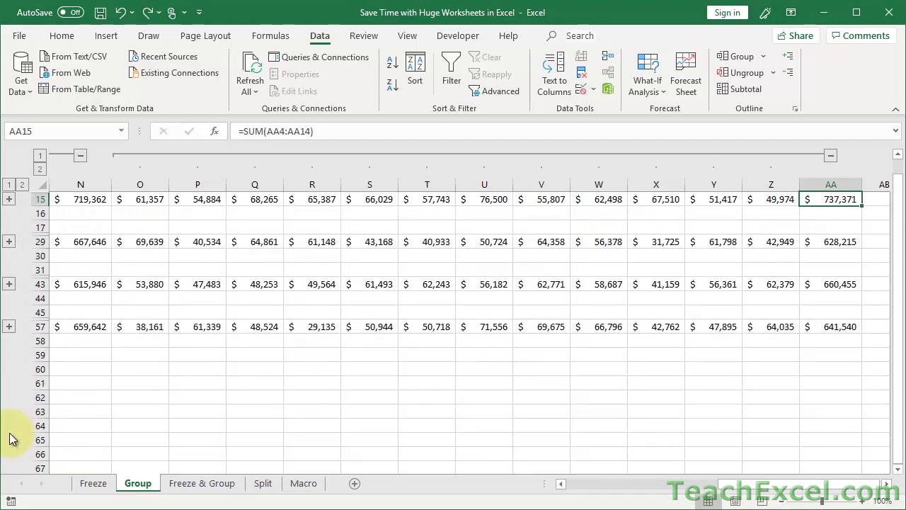
pyautogui.hotkey('alt', 'a')
pyautogui.press('h')
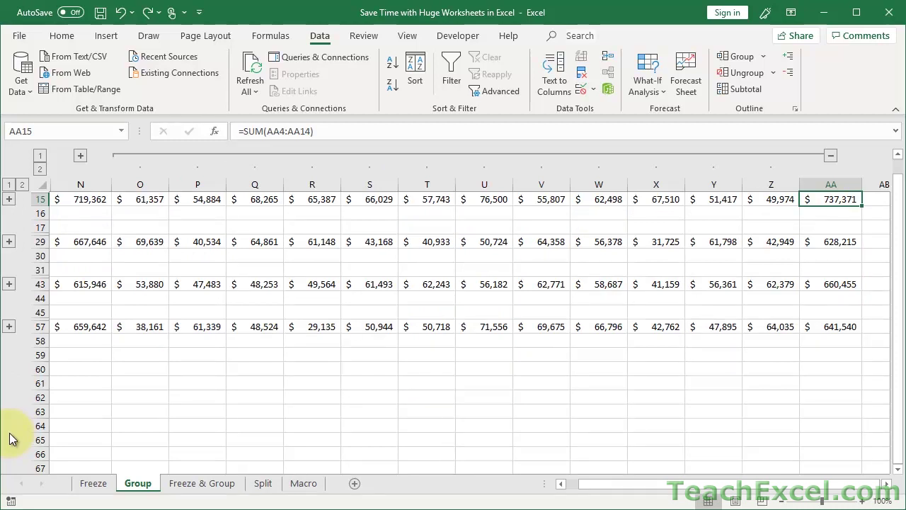
pyautogui.hotkey('alt', 'a')
pyautogui.press('h')
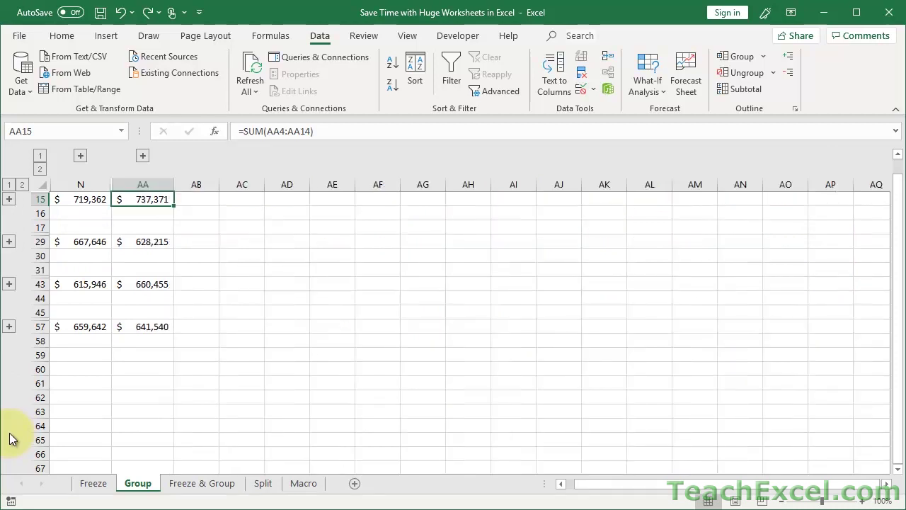
# Expand the Year 2 monthly columns and collapse every column group back to level 1.
pyautogui.click(142, 156)
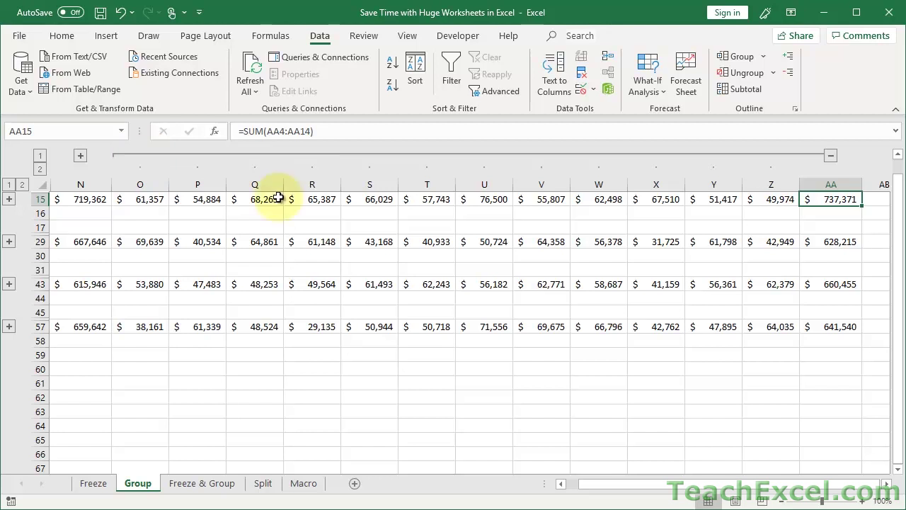
pyautogui.click(40, 170)
pyautogui.click(40, 156)
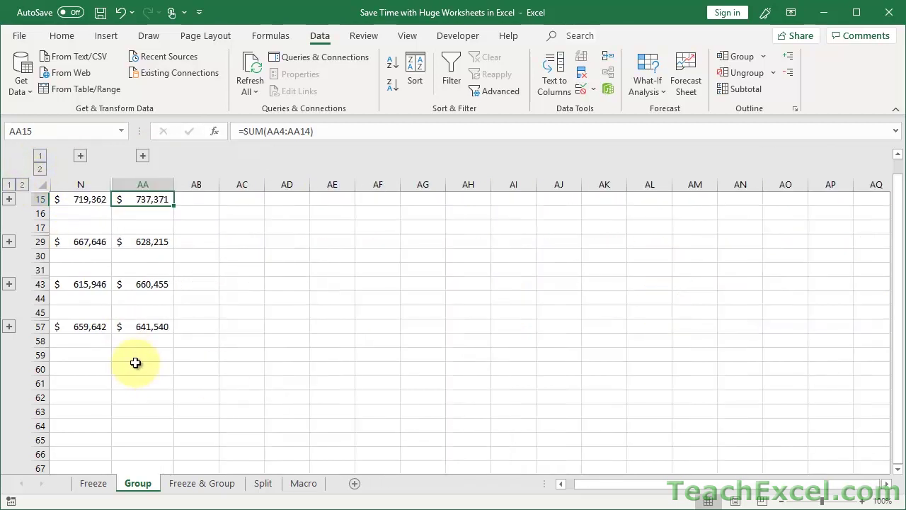
pyautogui.scroll(1, 134, 364)
pyautogui.hscroll(-1, 135, 364)
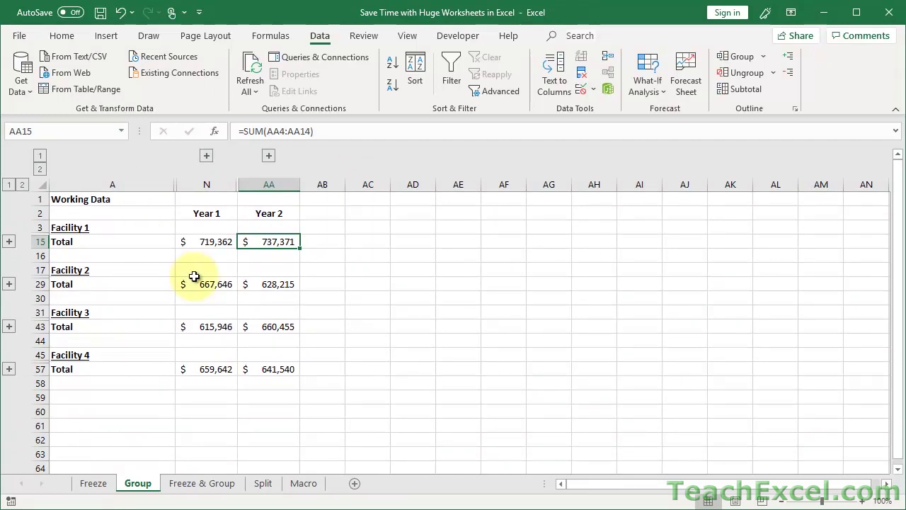
# Switch to the Freeze & Group sheet and examine its facility data and the item cost and sale tables in B1:K6.
pyautogui.click(196, 485)
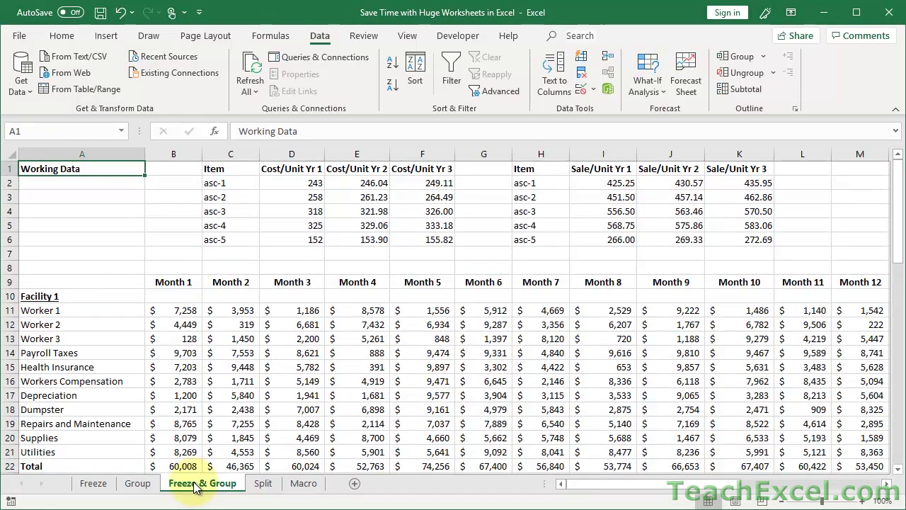
pyautogui.scroll(-3, 233, 305)
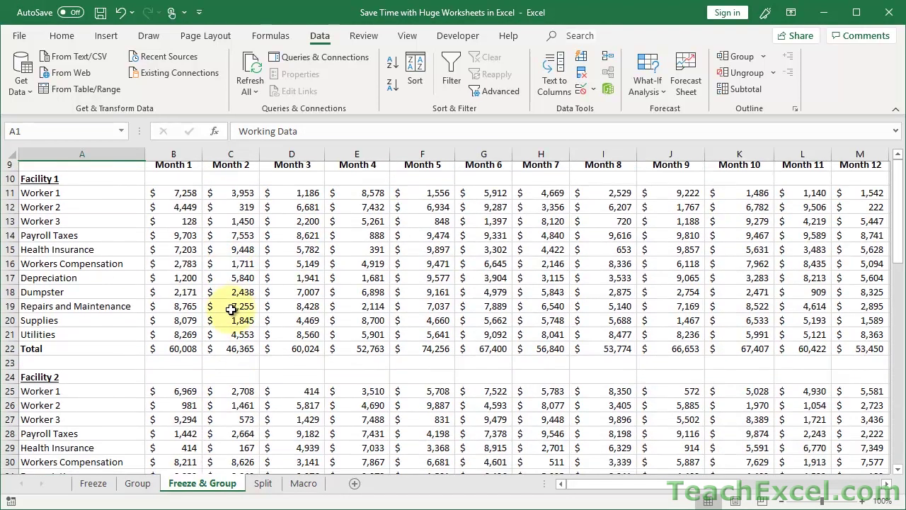
pyautogui.hscroll(5, 402, 410)
pyautogui.hscroll(-5, 402, 410)
pyautogui.scroll(3, 400, 407)
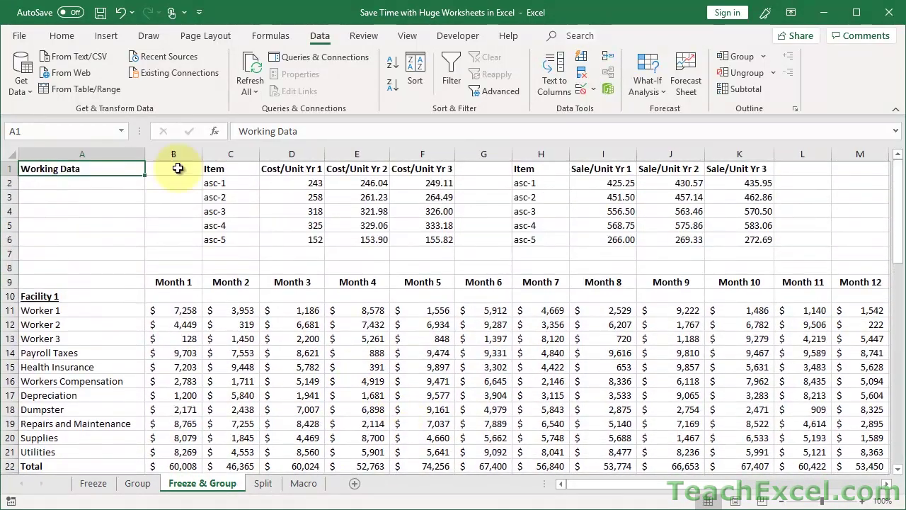
pyautogui.moveTo(174, 168)
pyautogui.mouseDown()
pyautogui.moveTo(375, 173)
pyautogui.moveTo(723, 246)
pyautogui.moveTo(760, 239)
pyautogui.mouseUp()
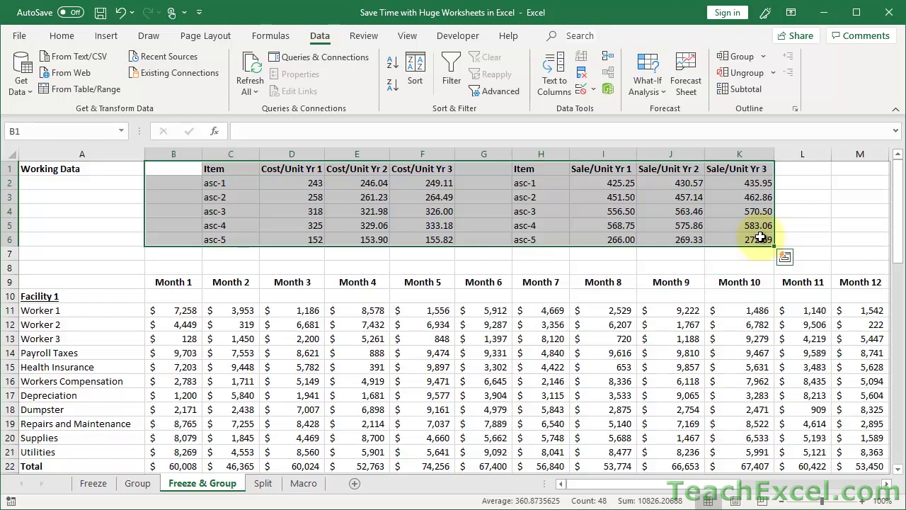
# Freeze the panes at cell B10 so that rows 1 to 9 and column A stay in place.
pyautogui.click(168, 296)
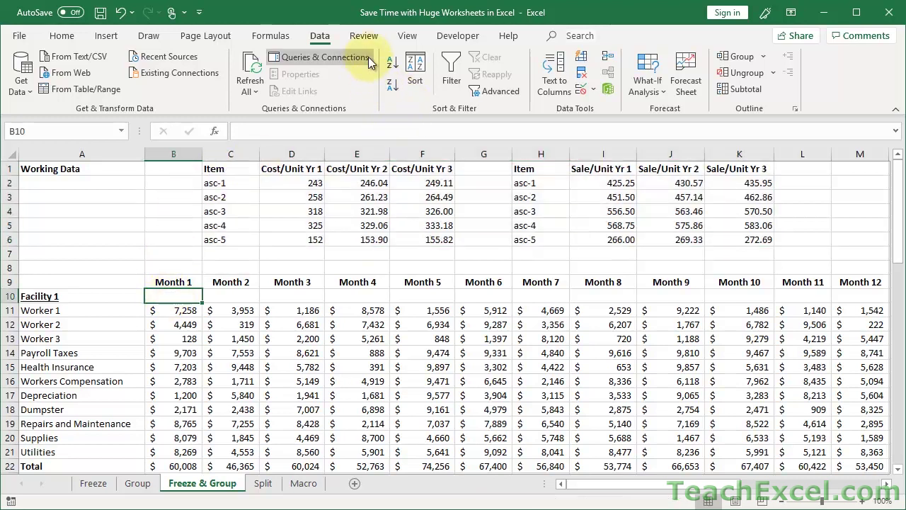
pyautogui.click(407, 35)
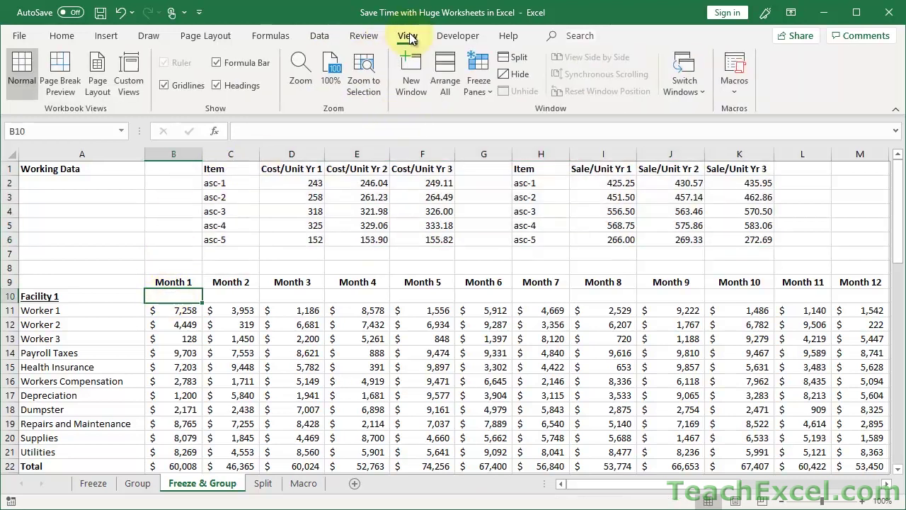
pyautogui.click(472, 73)
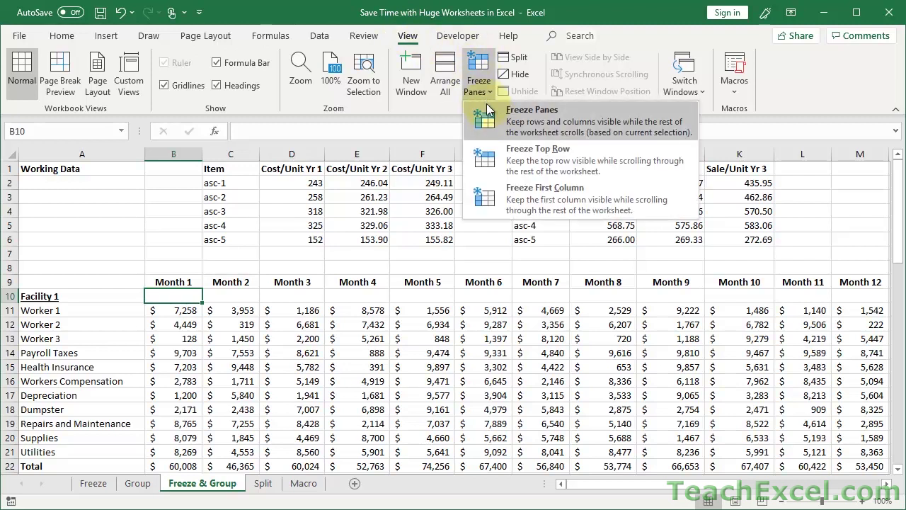
pyautogui.click(486, 103)
# Look through the facility rows to check how much room the frozen rows leave for the data.
pyautogui.scroll(-5, 248, 379)
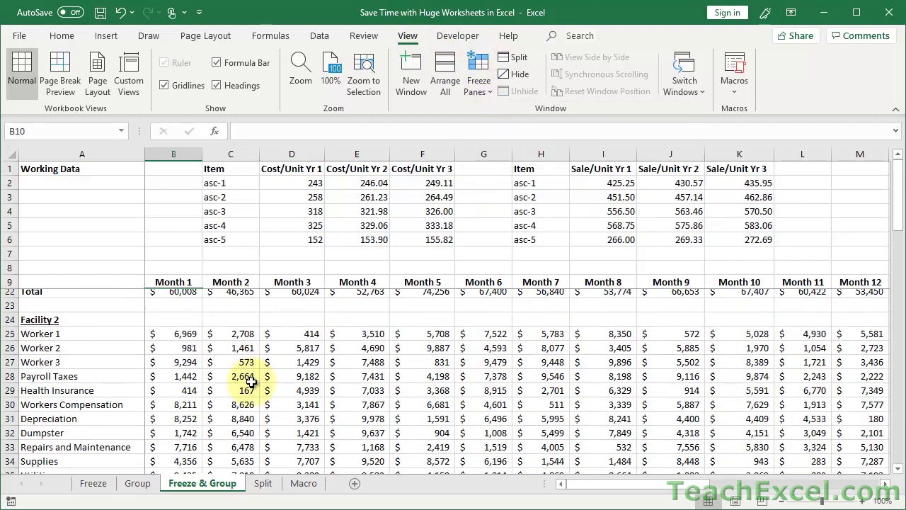
pyautogui.scroll(1, 252, 382)
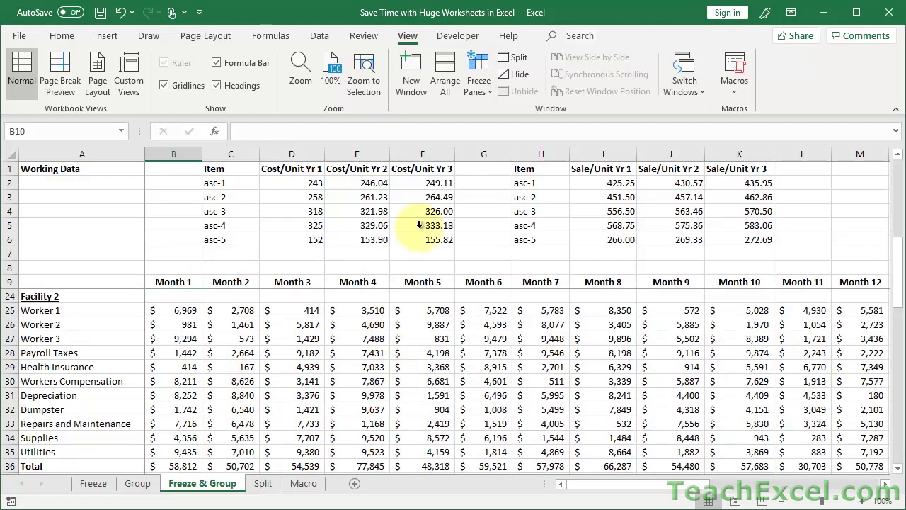
pyautogui.scroll(-3, 347, 393)
pyautogui.scroll(3, 337, 396)
pyautogui.scroll(-3, 342, 400)
pyautogui.scroll(3, 342, 402)
pyautogui.scroll(-2, 341, 402)
pyautogui.scroll(1, 342, 402)
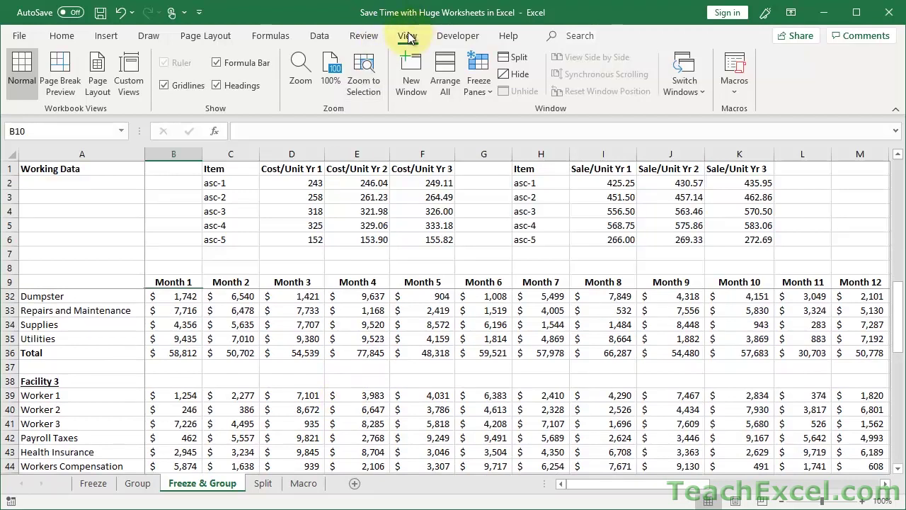
# Minimize the ribbon to enlarge the worksheet area, restore it, and return to the Facility 1 data.
pyautogui.doubleClick(407, 36)
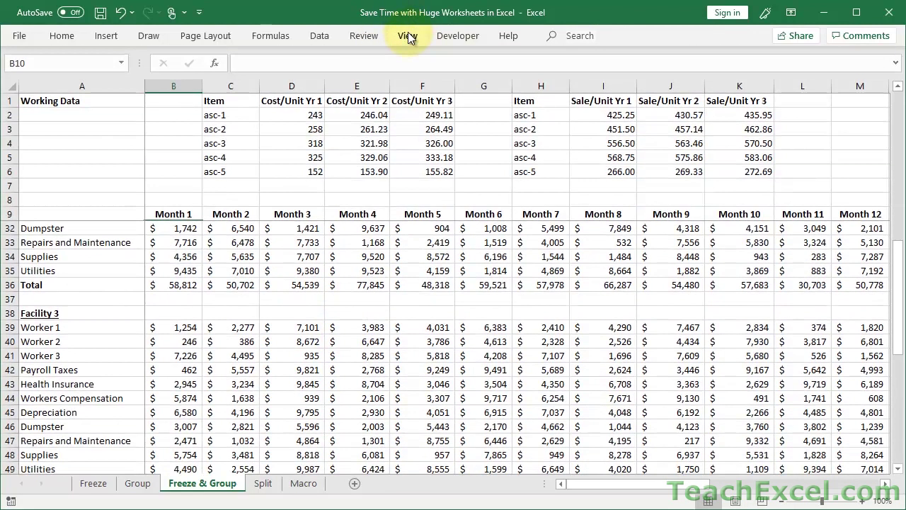
pyautogui.doubleClick(408, 36)
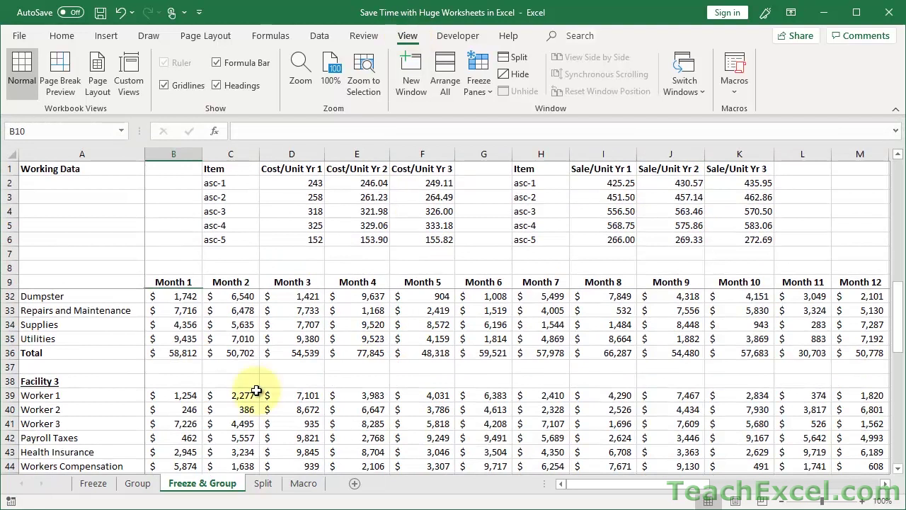
pyautogui.scroll(7, 273, 409)
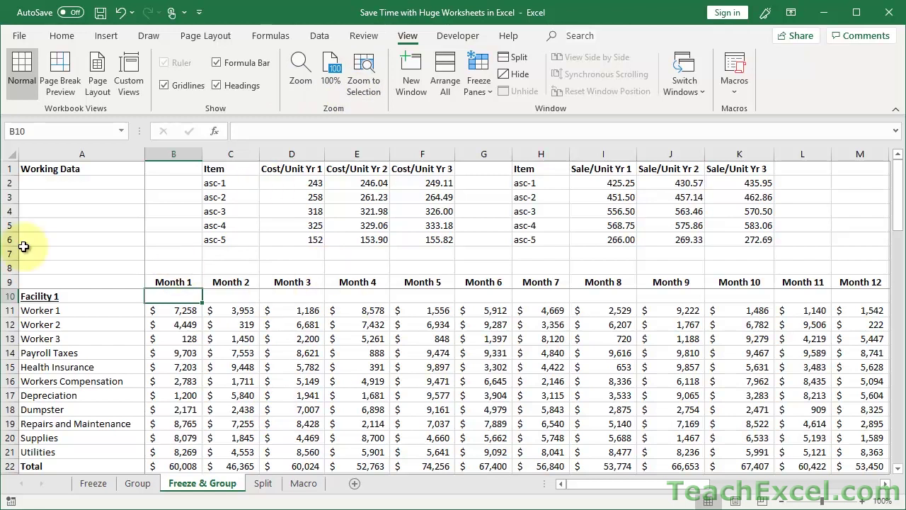
# Group rows 1 to 8 above the month headings, collapse the group, and clear the row selection.
pyautogui.moveTo(9, 268); pyautogui.dragTo(9, 160)
pyautogui.click(319, 35)
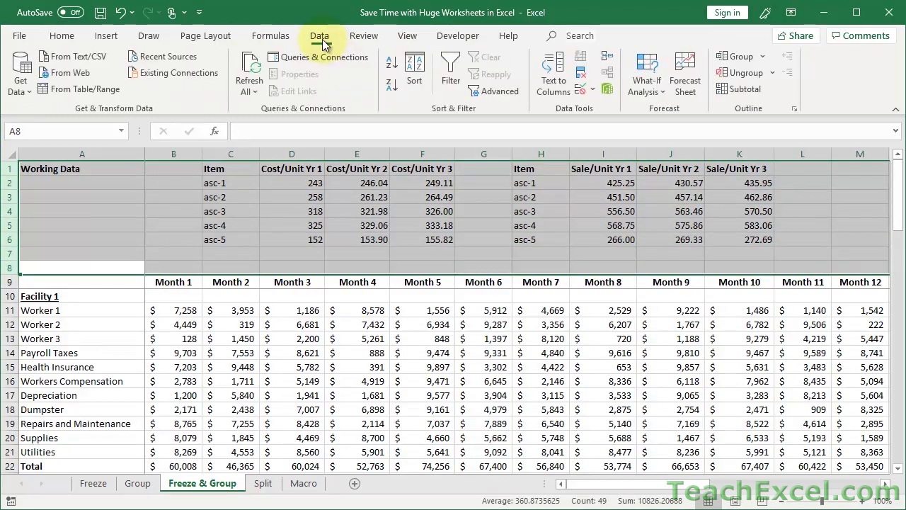
pyautogui.click(722, 62)
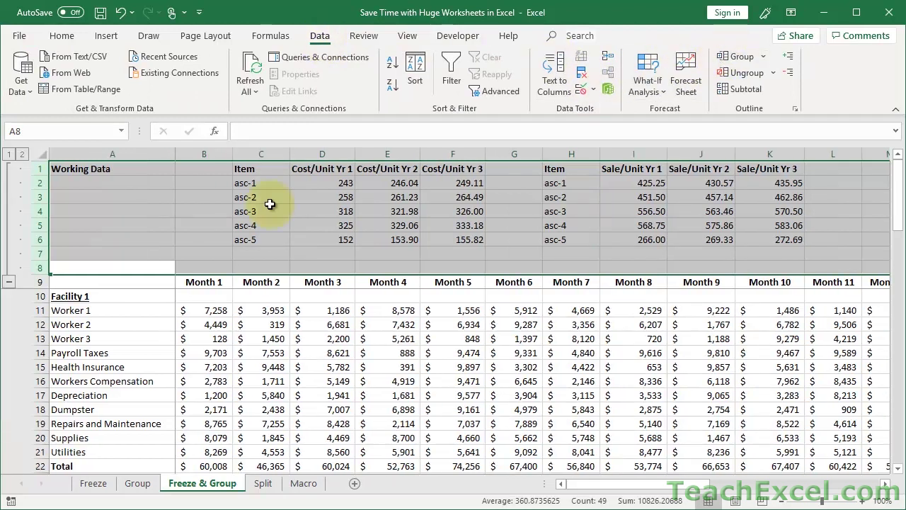
pyautogui.click(9, 282)
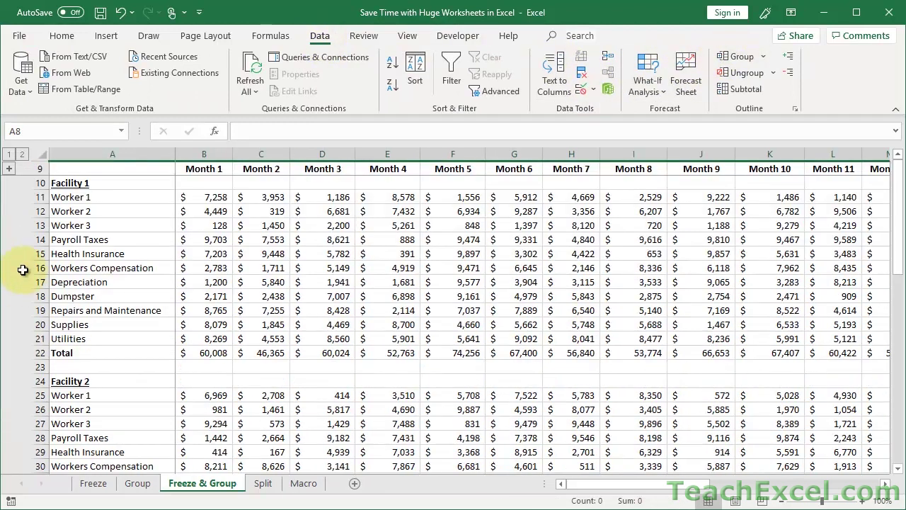
pyautogui.click(244, 228)
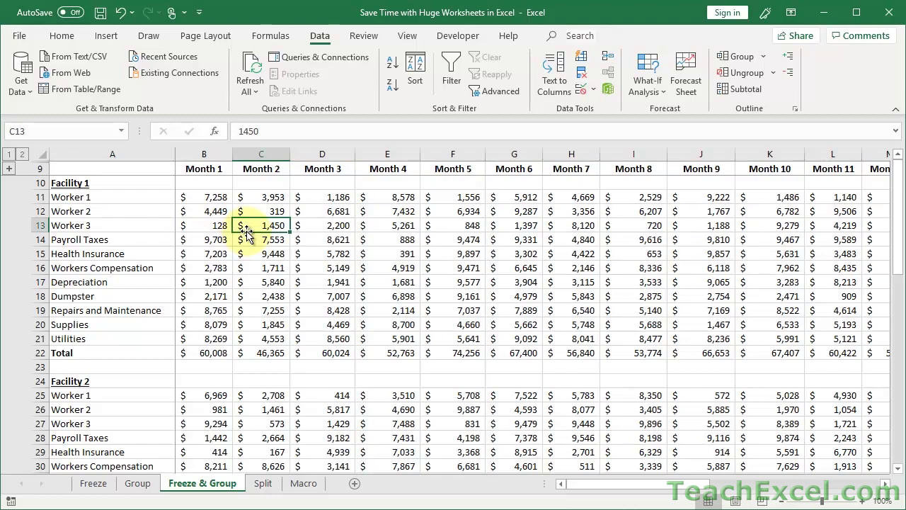
# Examine the facility rows and monthly columns with the item tables collapsed inside the frozen area.
pyautogui.scroll(-7, 245, 230)
pyautogui.scroll(-6, 246, 230)
pyautogui.hscroll(8, 246, 231)
pyautogui.hscroll(3, 246, 230)
pyautogui.hscroll(-10, 246, 230)
pyautogui.scroll(8, 246, 231)
pyautogui.scroll(5, 246, 231)
pyautogui.scroll(-1, 245, 230)
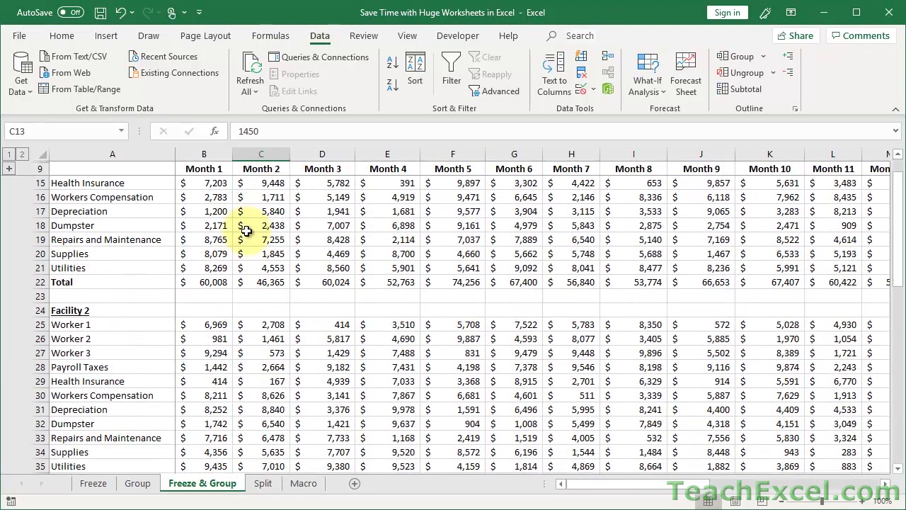
# Expand the collapsed rows above the month headings, ungroup rows 1 to 9, and clear the selection.
pyautogui.click(8, 170)
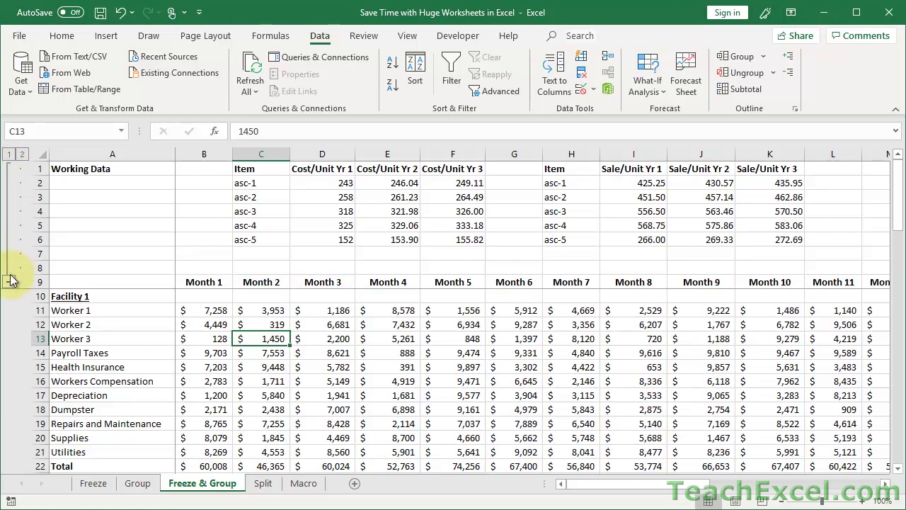
pyautogui.click(221, 255)
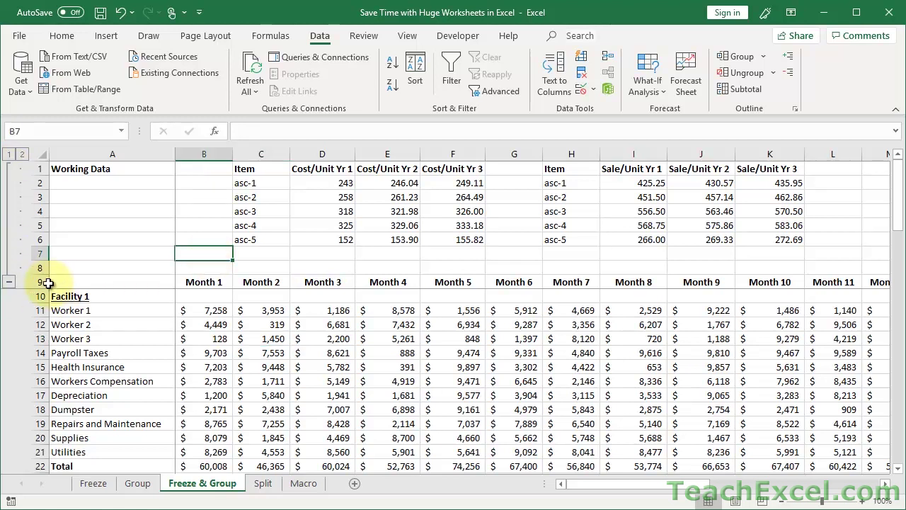
pyautogui.moveTo(40, 282); pyautogui.dragTo(28, 161)
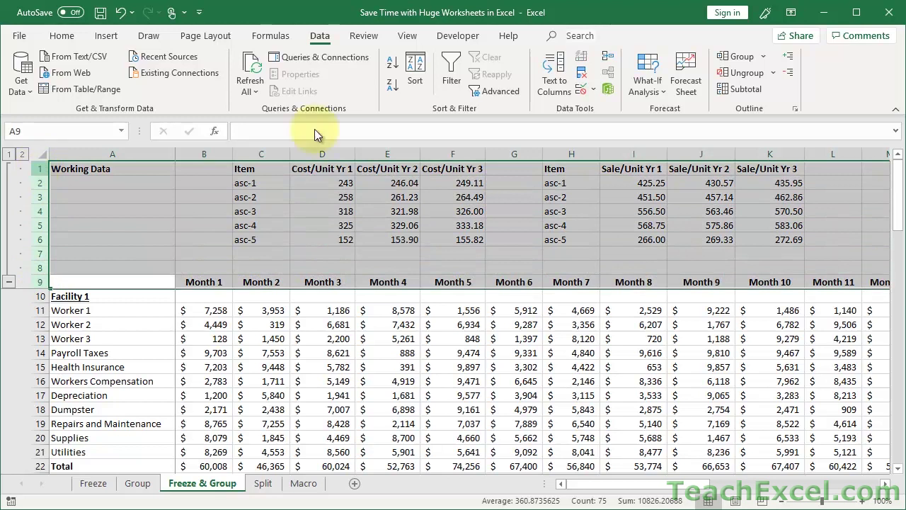
pyautogui.click(740, 77)
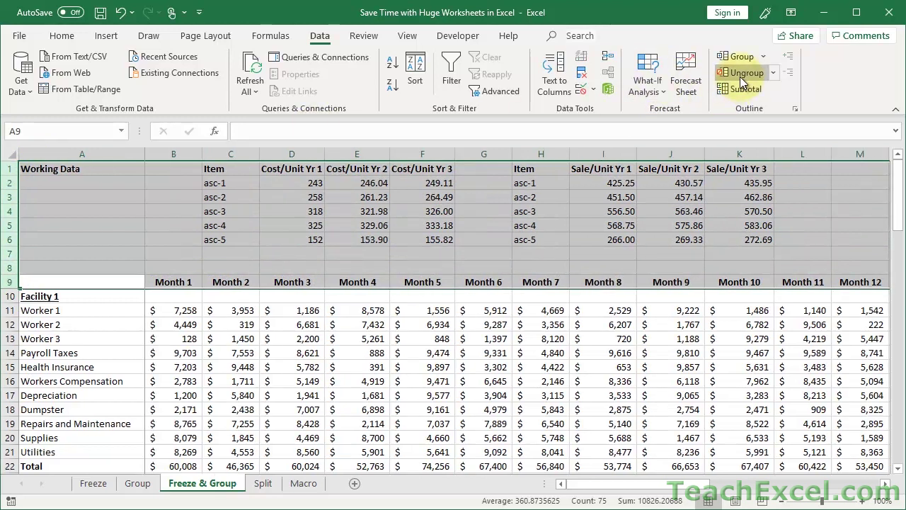
pyautogui.click(234, 224)
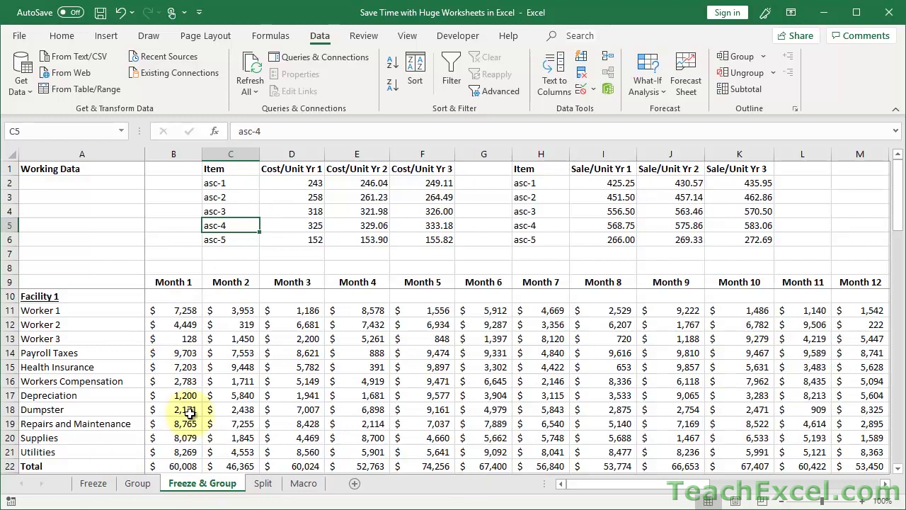
pyautogui.scroll(-2, 187, 418)
pyautogui.scroll(2, 185, 424)
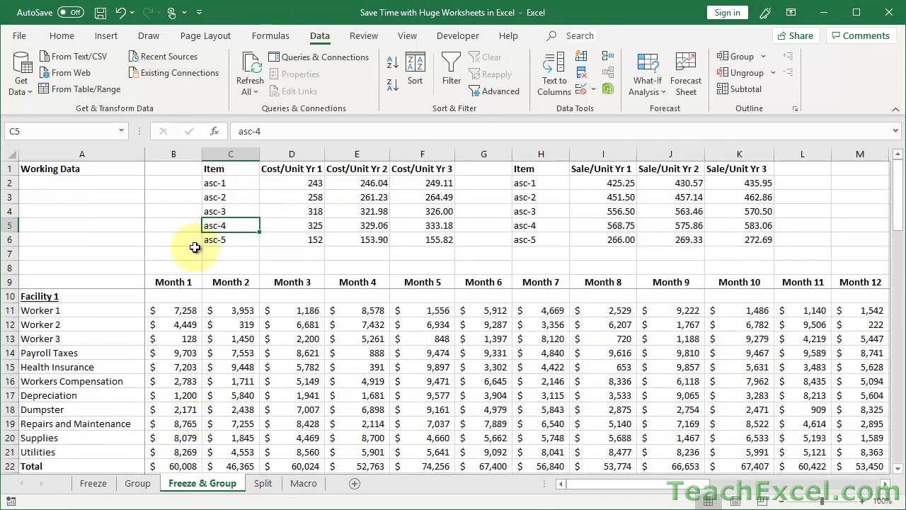
# Unfreeze the panes on the Freeze & Group sheet, leaving cell B10 selected.
pyautogui.click(179, 295)
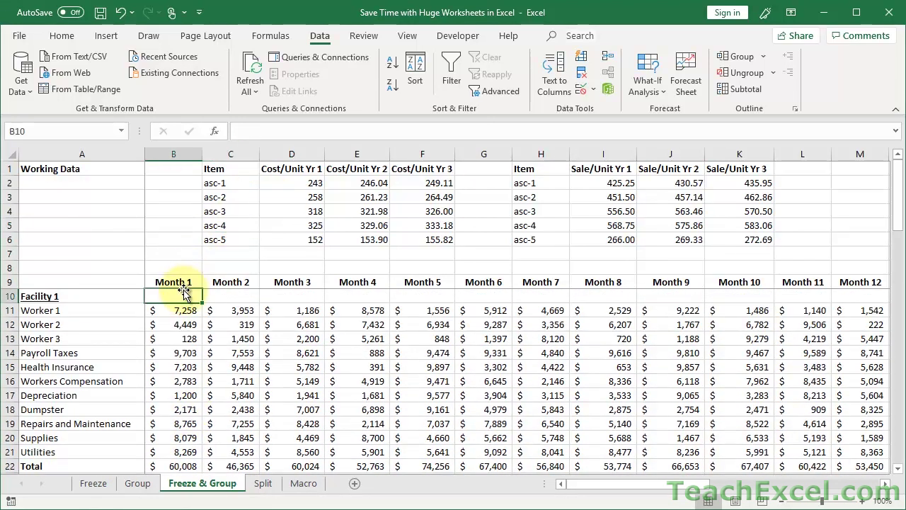
pyautogui.click(408, 35)
pyautogui.click(479, 84)
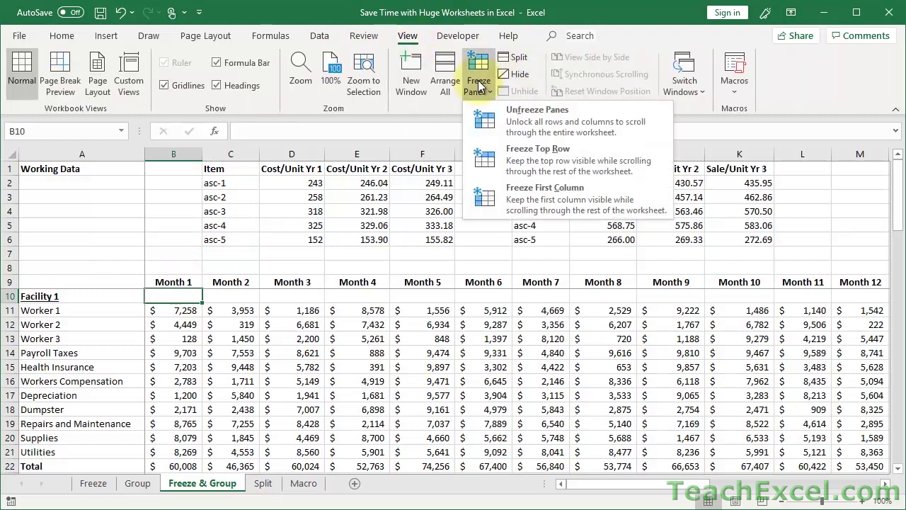
pyautogui.click(488, 115)
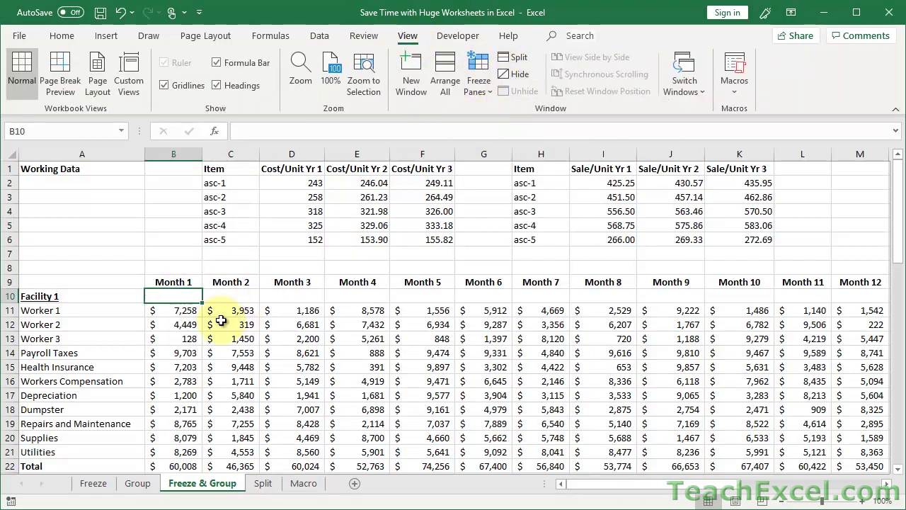
# Freeze the panes at cell B10 with only rows 7 to 9 showing above it.
pyautogui.scroll(-2, 221, 320)
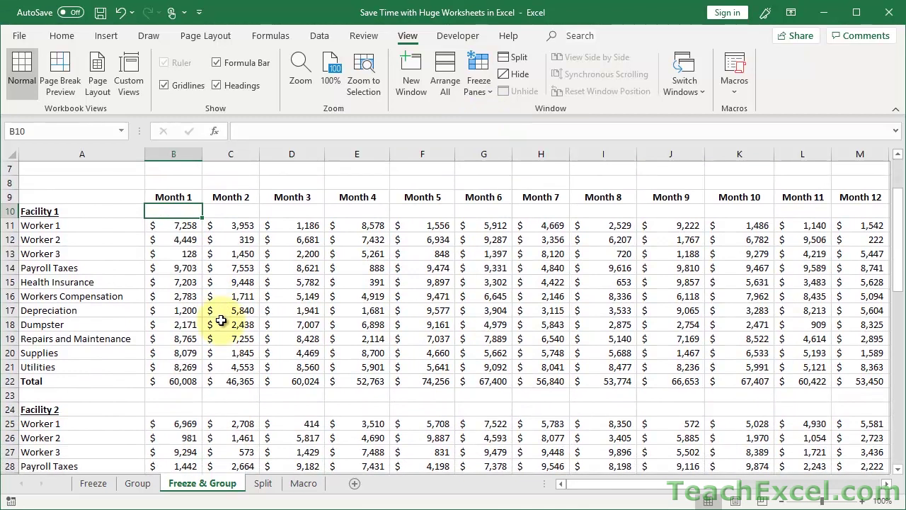
pyautogui.click(476, 90)
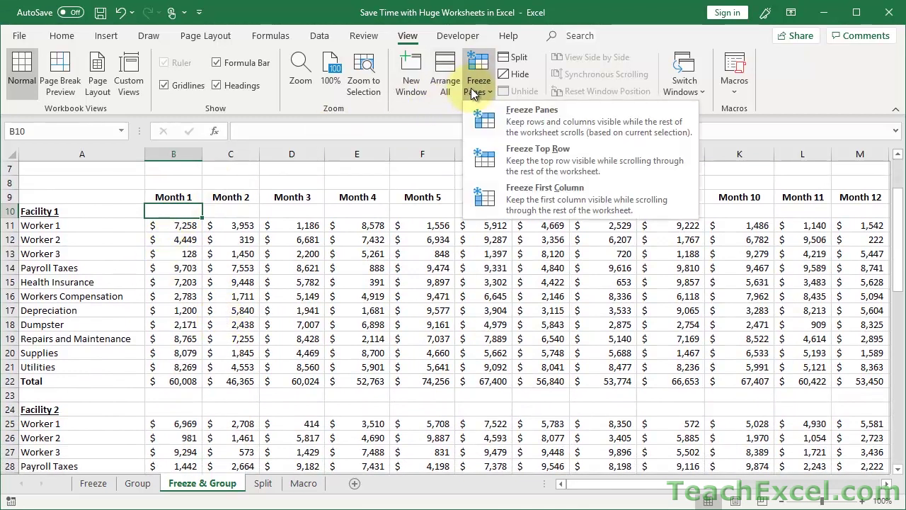
pyautogui.click(485, 117)
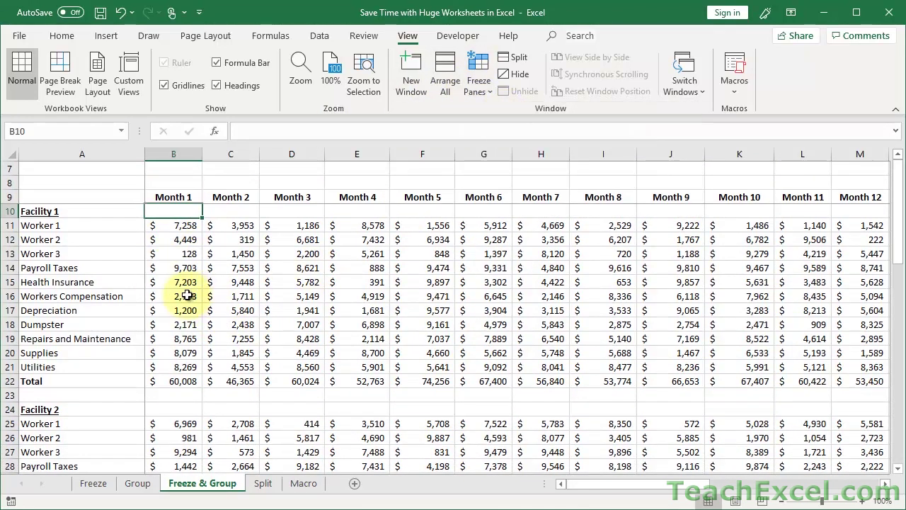
# Examine how the item tables, facility rows and monthly columns scroll beneath frozen rows 7 to 9 and beside column A.
pyautogui.scroll(3, 186, 294)
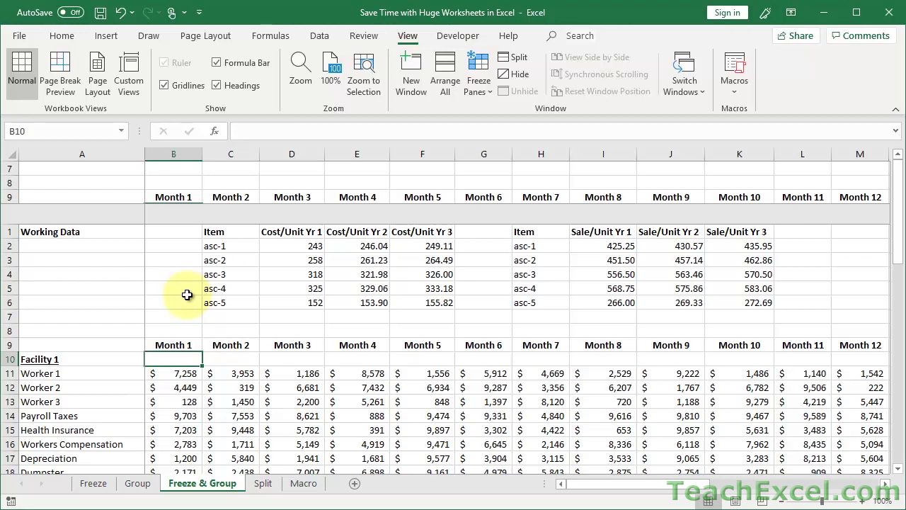
pyautogui.scroll(-3, 186, 294)
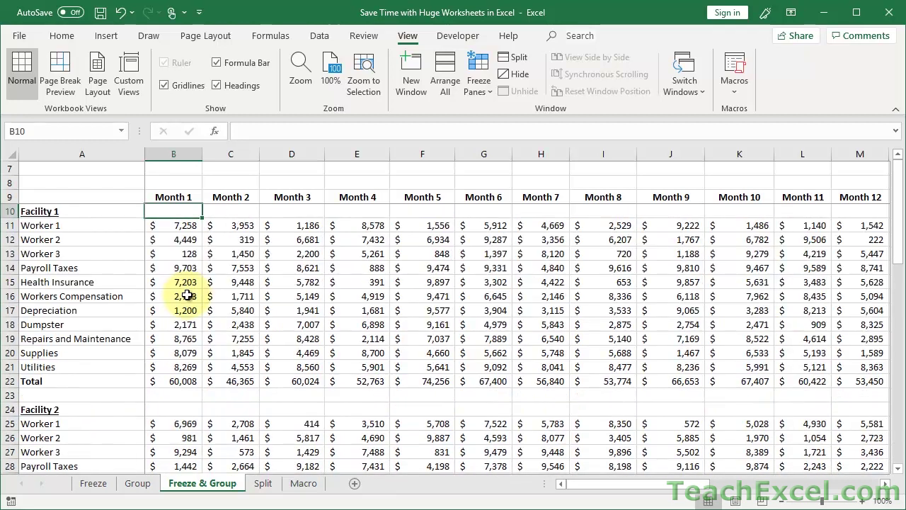
pyautogui.scroll(3, 203, 259)
pyautogui.scroll(-3, 202, 255)
pyautogui.scroll(3, 204, 260)
pyautogui.scroll(-3, 204, 260)
pyautogui.scroll(3, 204, 260)
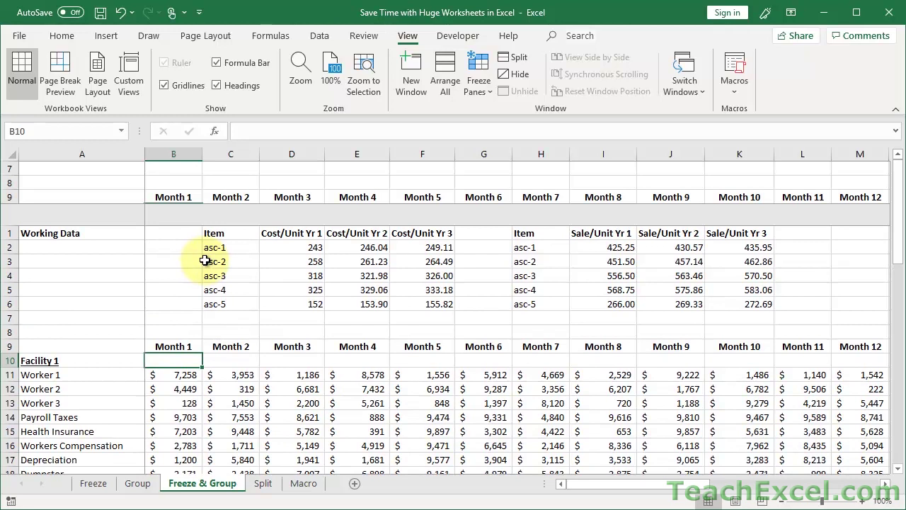
pyautogui.scroll(-3, 204, 260)
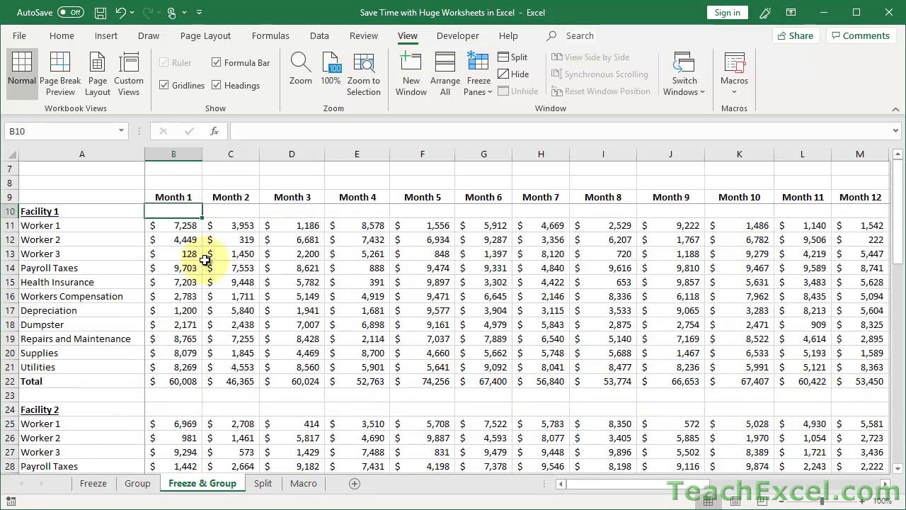
pyautogui.scroll(-14, 204, 260)
pyautogui.scroll(17, 205, 260)
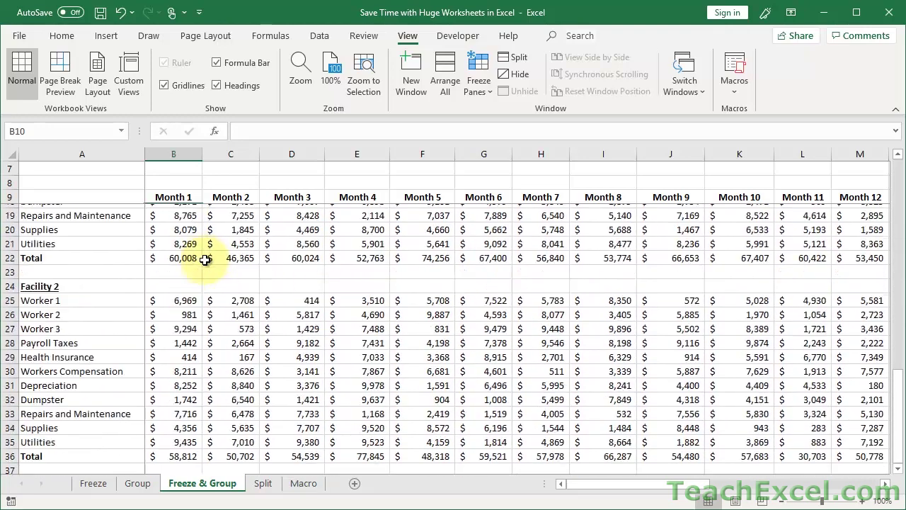
pyautogui.hscroll(6, 204, 260)
pyautogui.hscroll(-3, 205, 260)
pyautogui.hscroll(-6, 204, 260)
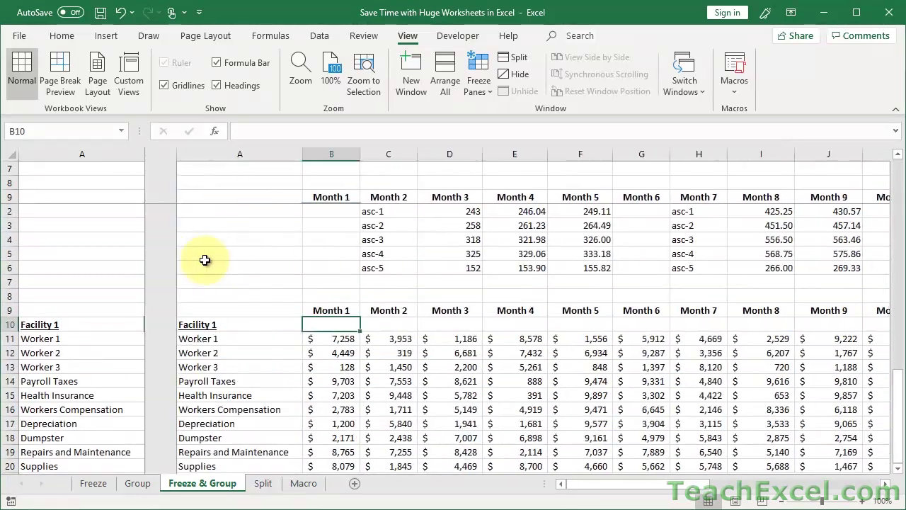
pyautogui.scroll(-3, 205, 260)
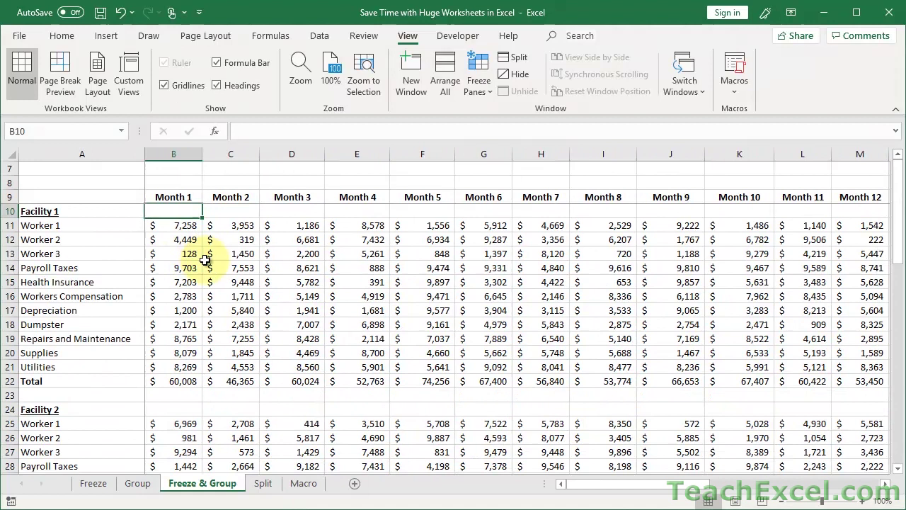
# Unfreeze the panes on the Freeze & Group sheet and return to row 1.
pyautogui.click(479, 83)
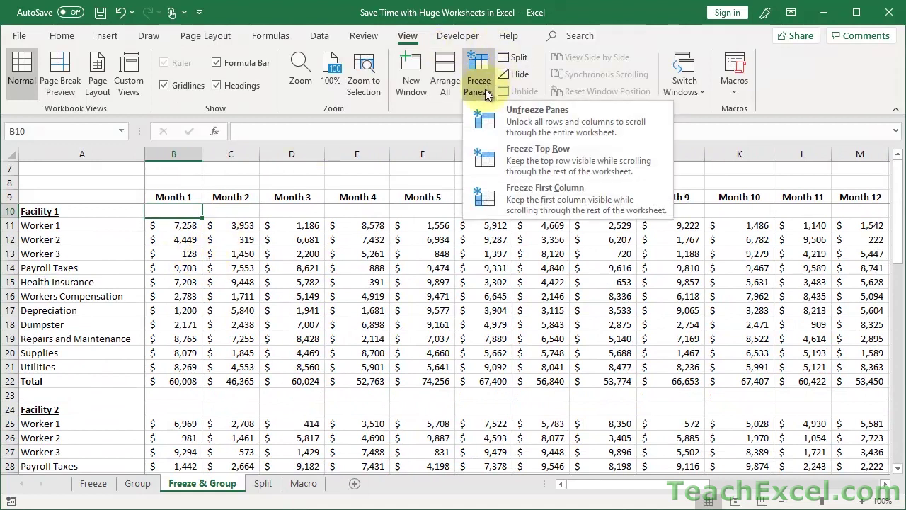
pyautogui.click(510, 122)
pyautogui.scroll(2, 310, 269)
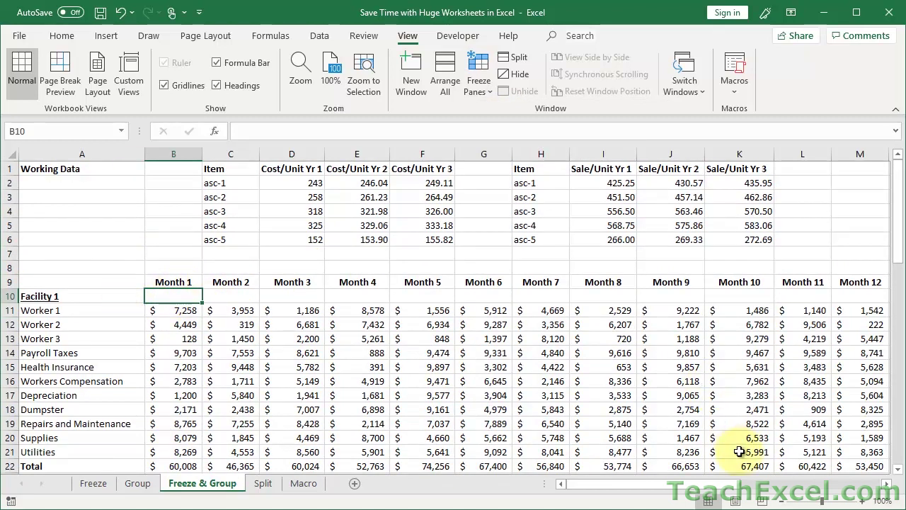
# Freeze rows 1 to 9 and column A at cell B10 with the entire data range in view.
pyautogui.click(782, 501)
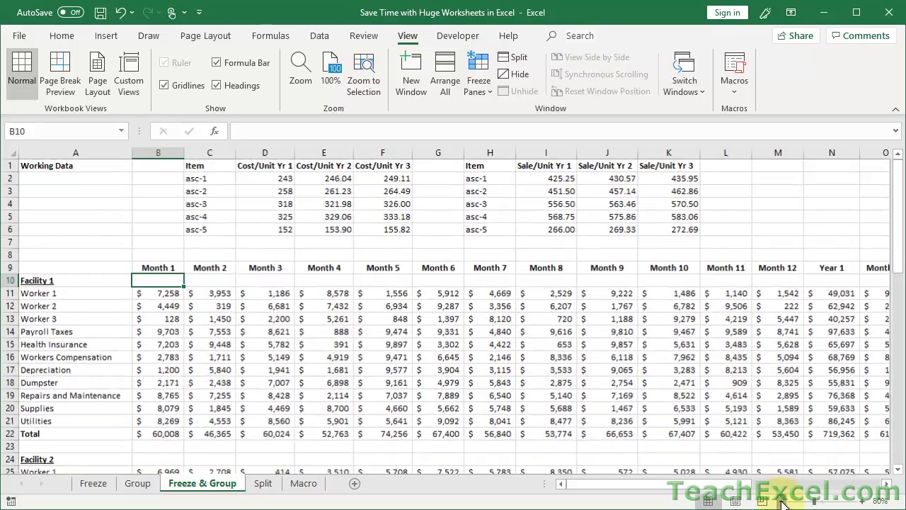
pyautogui.click(783, 501)
pyautogui.click(782, 501)
pyautogui.click(783, 501)
pyautogui.click(782, 502)
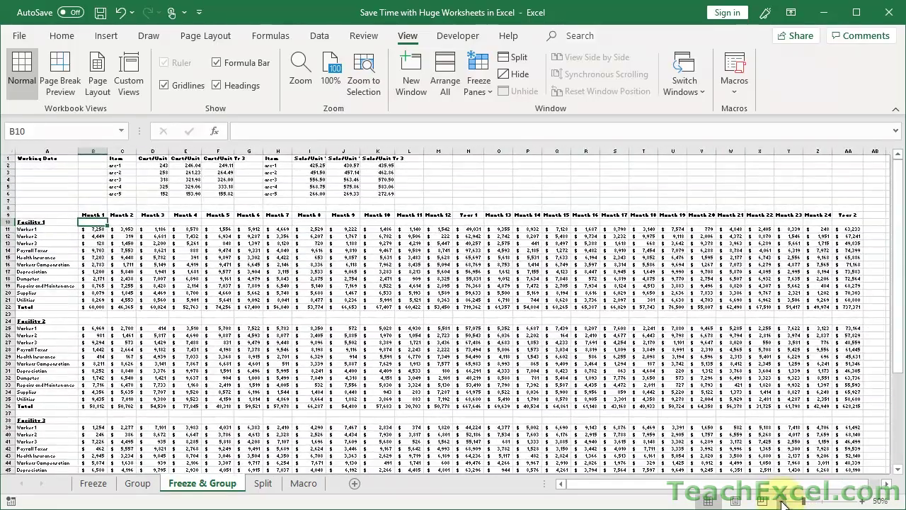
pyautogui.click(782, 501)
pyautogui.click(782, 501)
pyautogui.click(782, 502)
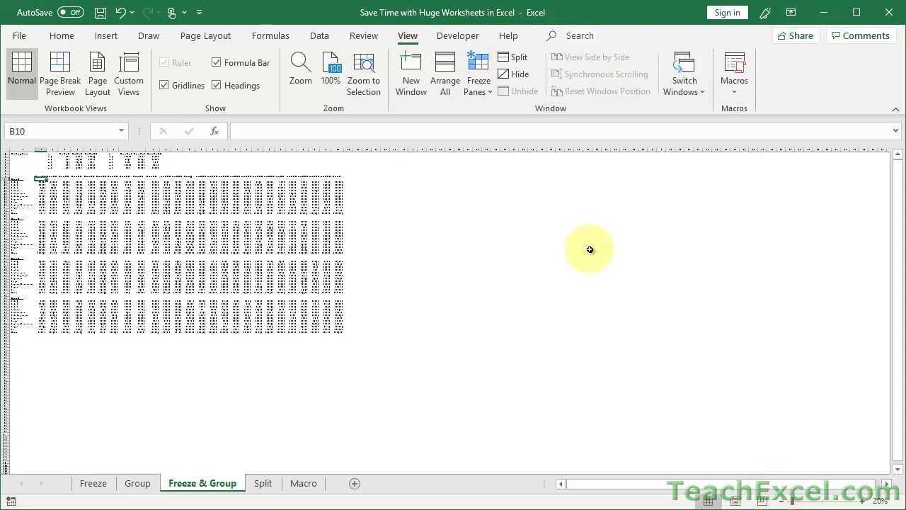
pyautogui.click(479, 92)
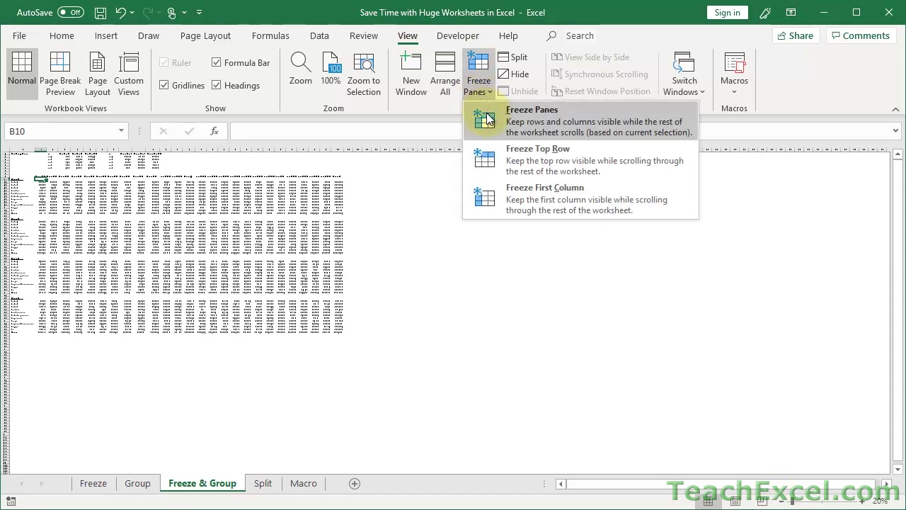
pyautogui.click(486, 113)
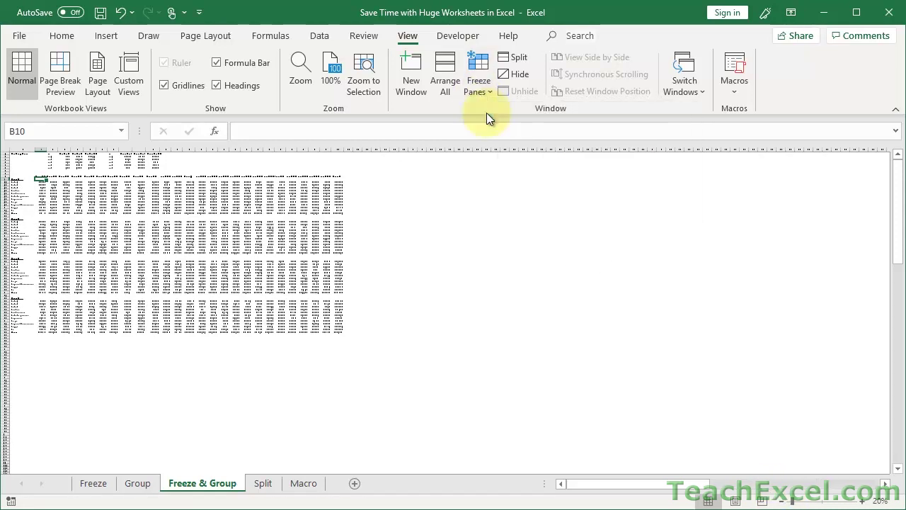
# Group rows 1 to 8 above the month headings inside the frozen area.
pyautogui.click(864, 500)
pyautogui.click(864, 501)
pyautogui.click(864, 500)
pyautogui.click(864, 501)
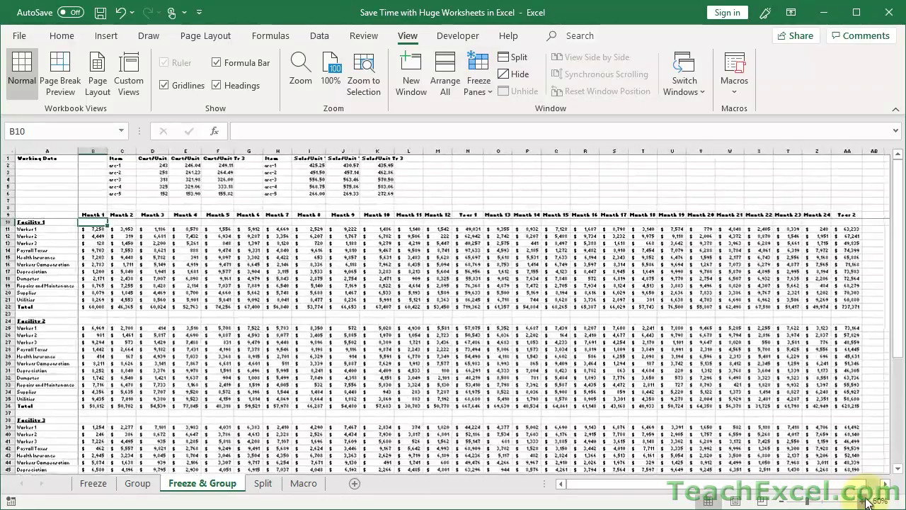
pyautogui.click(863, 500)
pyautogui.click(864, 500)
pyautogui.click(864, 500)
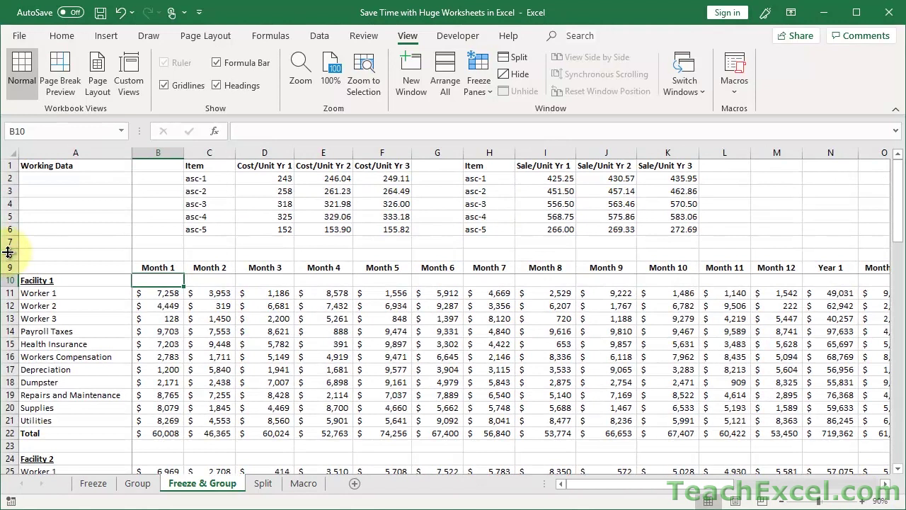
pyautogui.moveTo(7, 255); pyautogui.dragTo(7, 155)
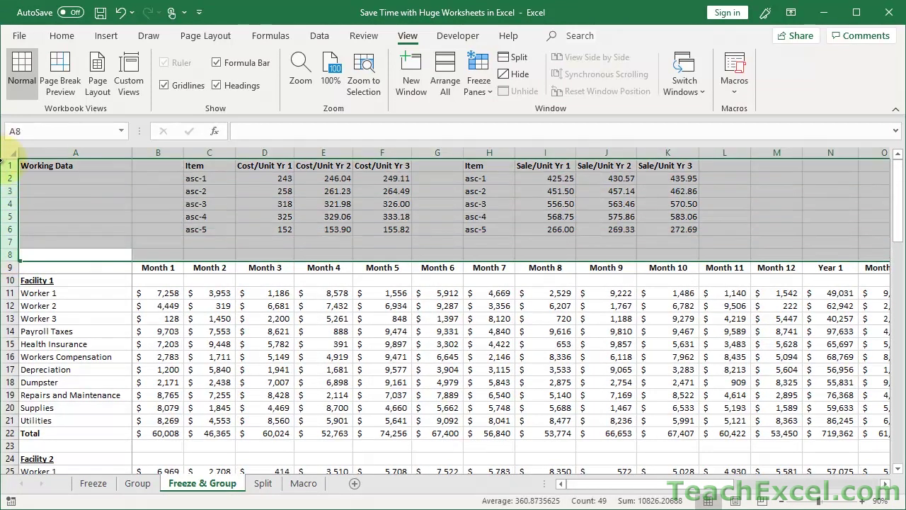
pyautogui.click(326, 39)
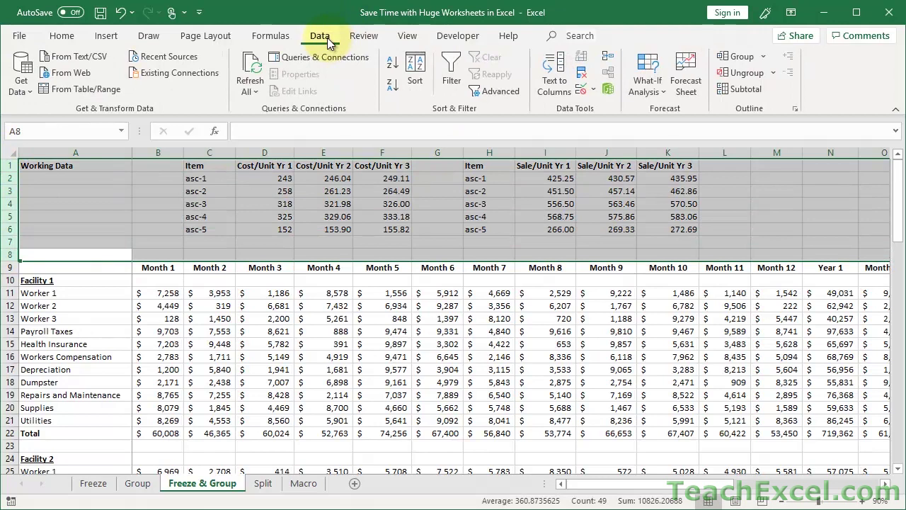
pyautogui.click(732, 64)
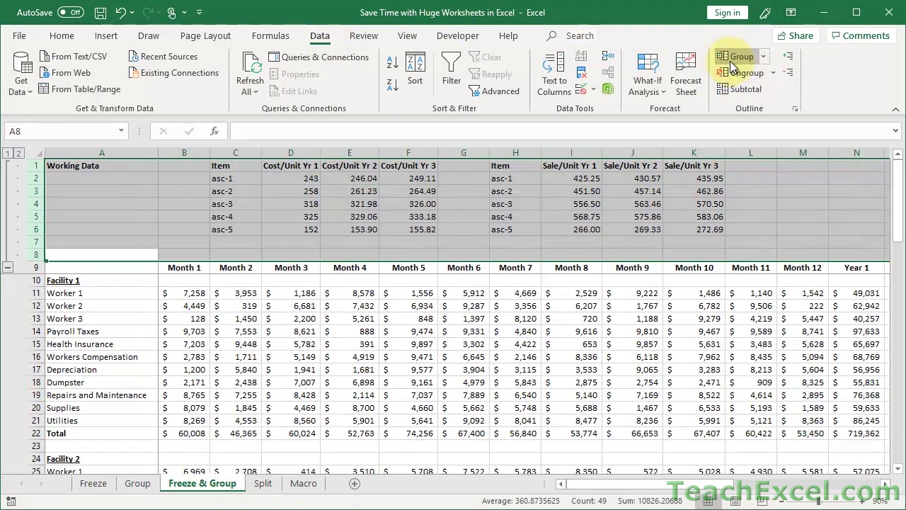
pyautogui.scroll(-4, 211, 342)
pyautogui.scroll(4, 211, 341)
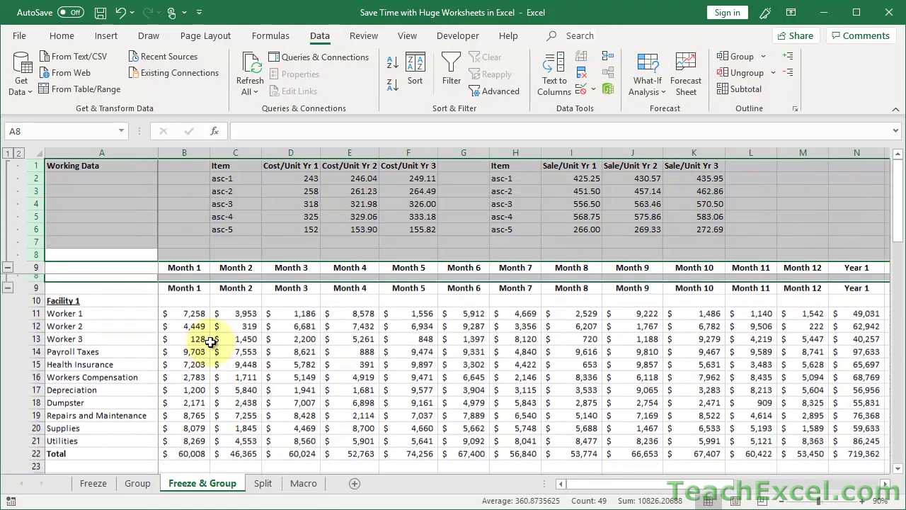
# Collapse the grouped rows 1 to 8 and check the facility rows beneath the frozen month headings.
pyautogui.click(7, 267)
pyautogui.scroll(-5, 293, 312)
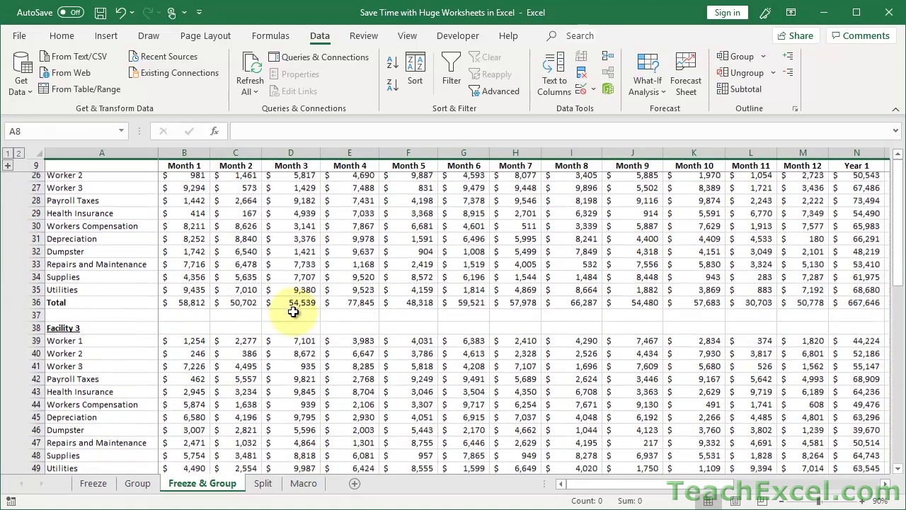
pyautogui.scroll(5, 293, 312)
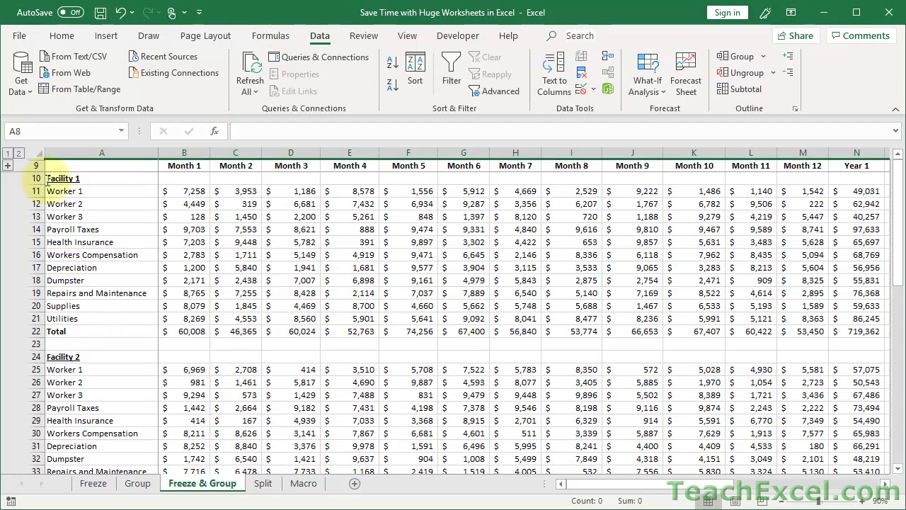
pyautogui.scroll(-2, 204, 274)
pyautogui.scroll(3, 204, 274)
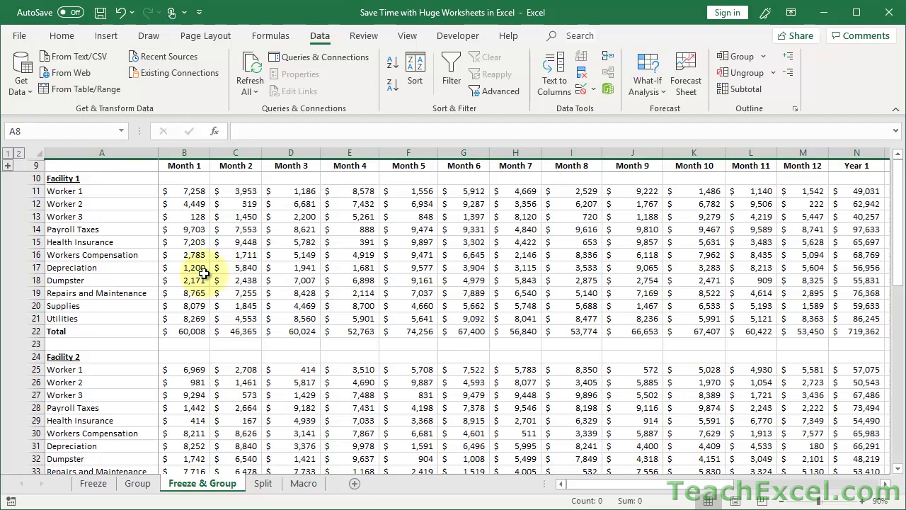
# Switch to the Split sheet and look over its monthly columns and facility rows.
pyautogui.click(262, 484)
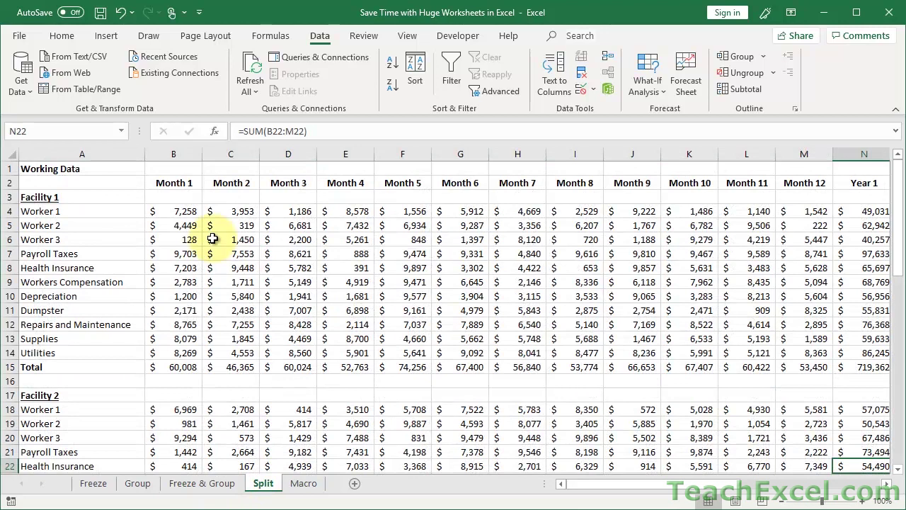
pyautogui.hscroll(3, 213, 238)
pyautogui.hscroll(-3, 212, 239)
pyautogui.hscroll(3, 212, 239)
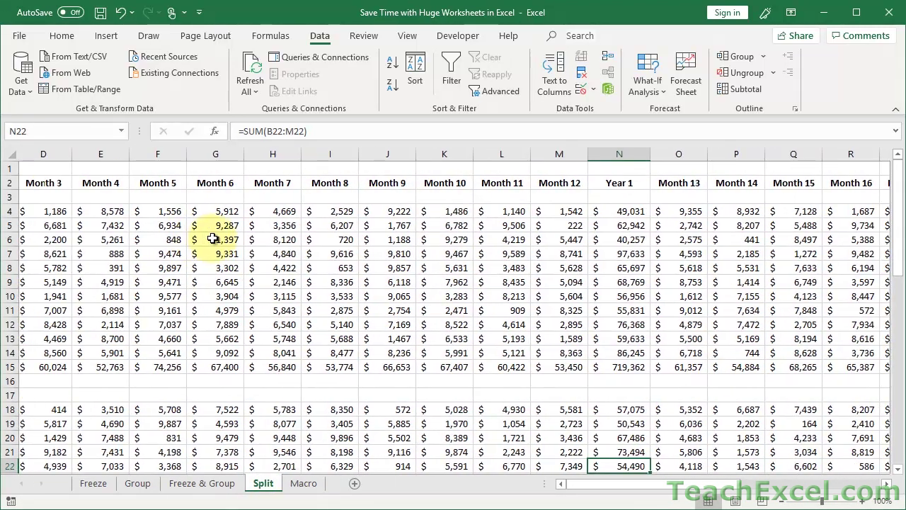
pyautogui.hscroll(-3, 213, 239)
pyautogui.scroll(-5, 195, 262)
pyautogui.scroll(5, 192, 272)
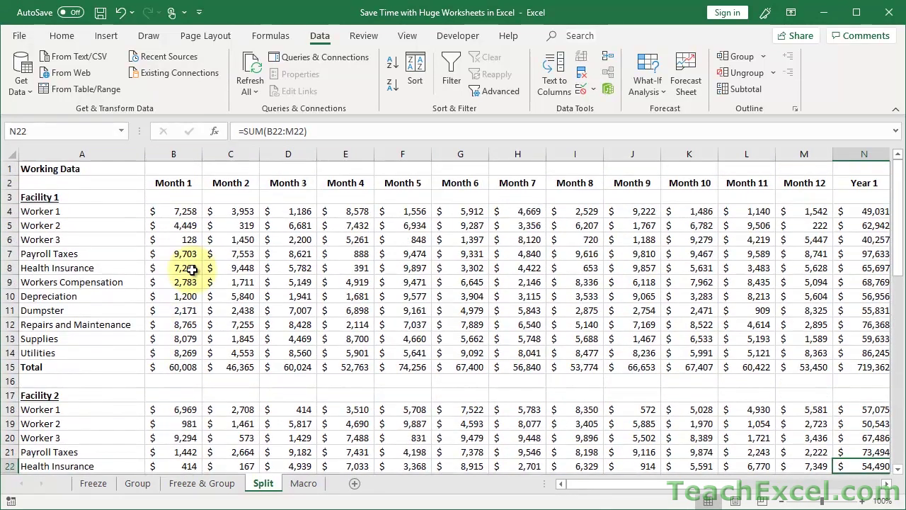
# Split the window into four panes at cell N22 and move the dividers to just after column G and row 12.
pyautogui.click(408, 37)
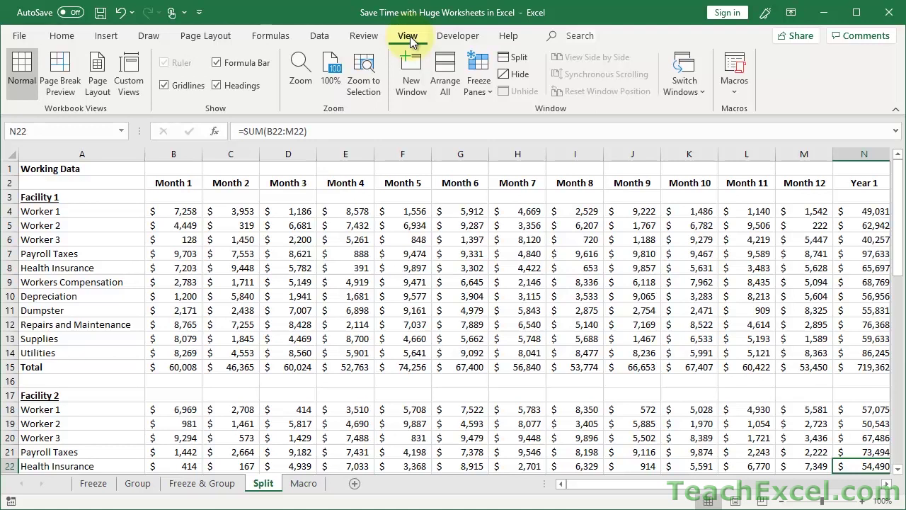
pyautogui.click(521, 61)
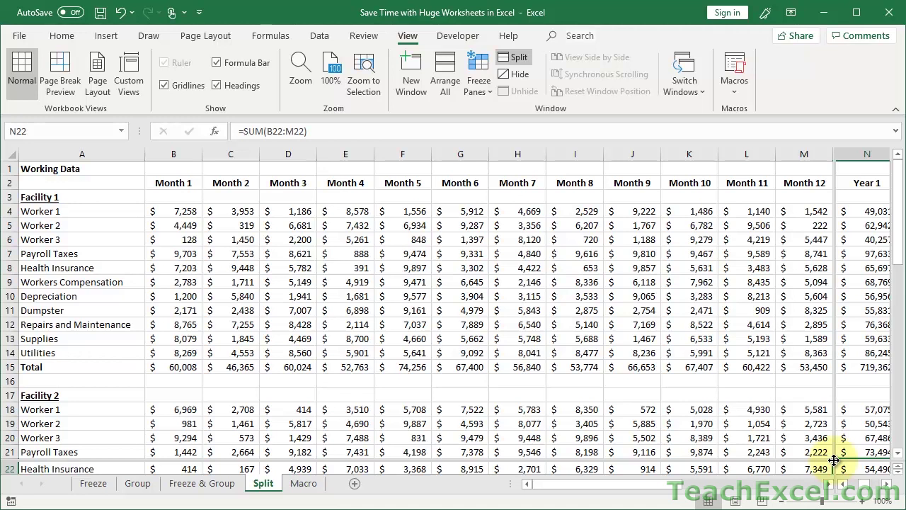
pyautogui.moveTo(834, 460); pyautogui.dragTo(422, 326)
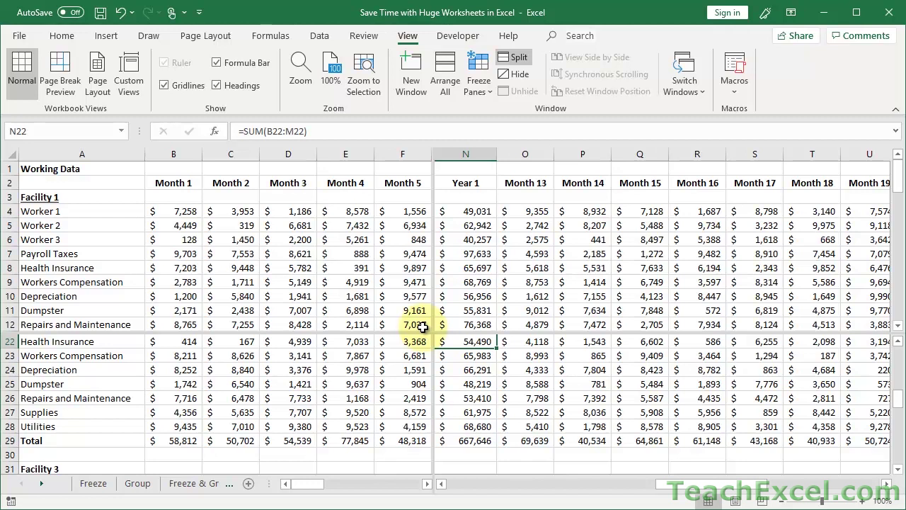
pyautogui.moveTo(431, 332); pyautogui.dragTo(504, 333)
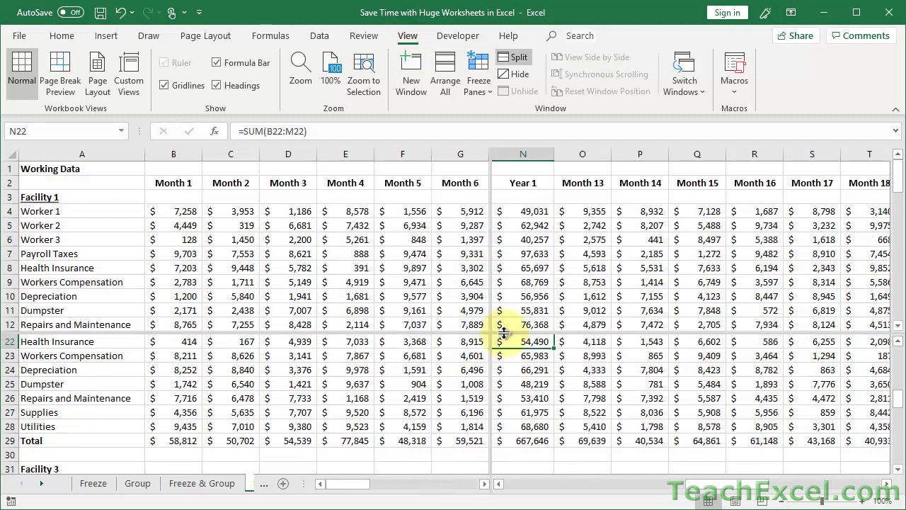
# Examine Months 13 to 23 beside Months 1 to 6 across the split panes, along with the Facility 1 rows down to the total.
pyautogui.hscroll(3, 629, 252)
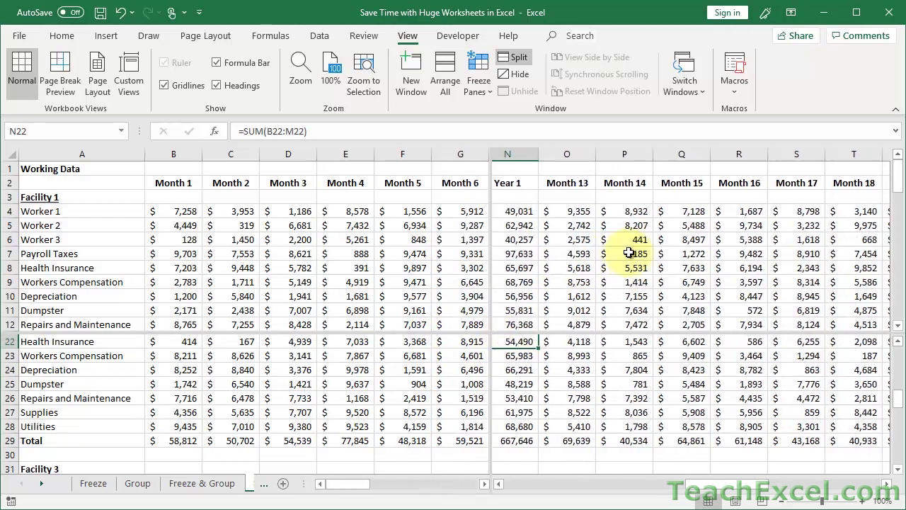
pyautogui.hscroll(1, 629, 252)
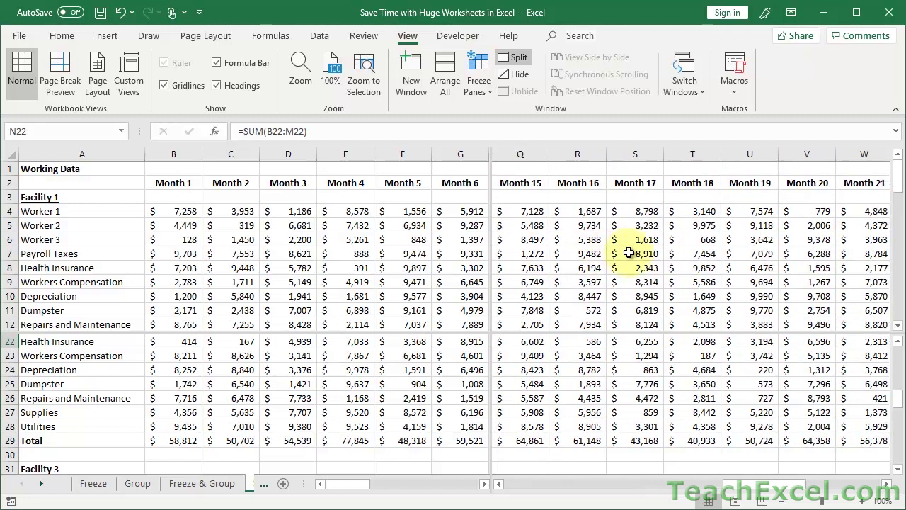
pyautogui.hscroll(1, 695, 296)
pyautogui.hscroll(1, 695, 296)
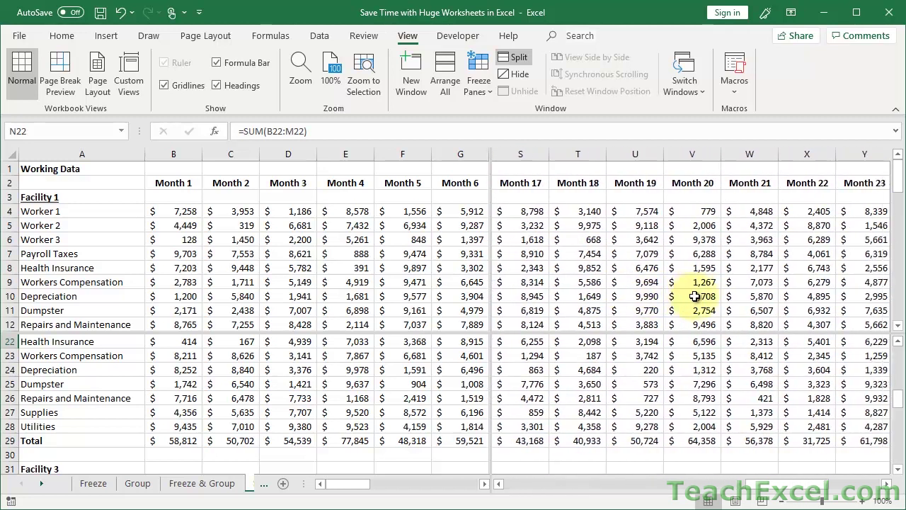
pyautogui.hscroll(-2, 696, 295)
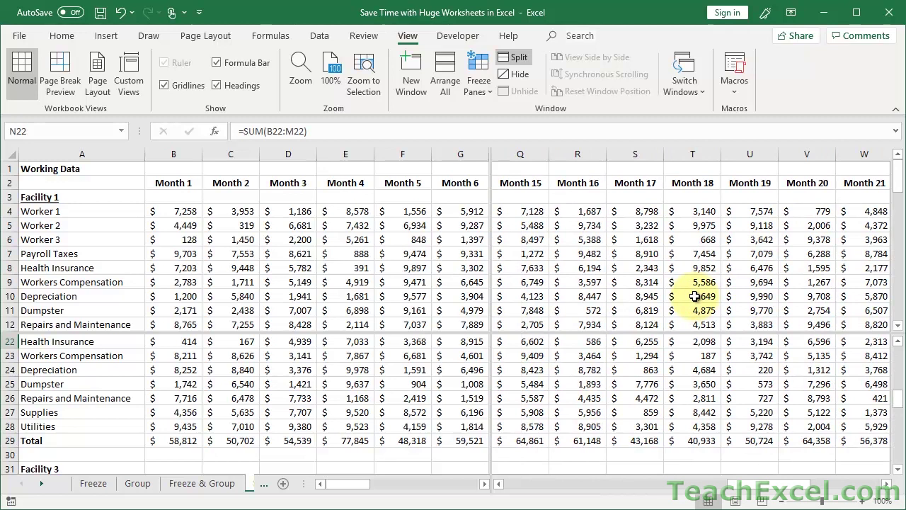
pyautogui.scroll(-2, 695, 296)
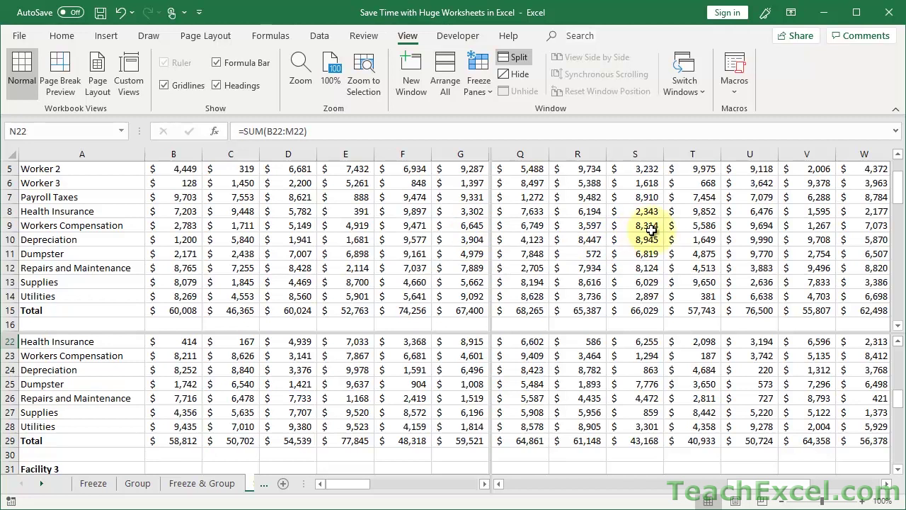
pyautogui.scroll(-2, 650, 230)
pyautogui.scroll(4, 650, 230)
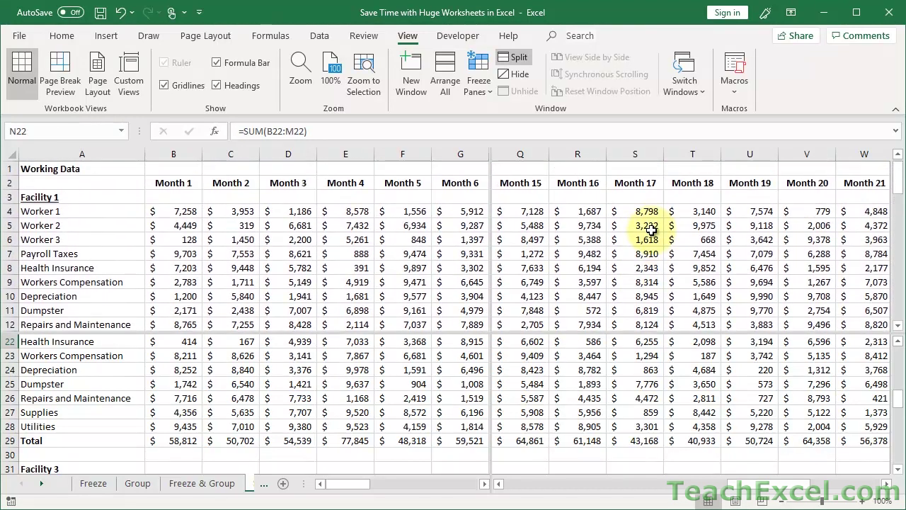
# Compare the Facility 1 rows with the Facility 2 rows, bringing both sides of the vertical split back to column A.
pyautogui.hscroll(3, 650, 380)
pyautogui.hscroll(-2, 650, 381)
pyautogui.scroll(-3, 650, 381)
pyautogui.scroll(3, 650, 380)
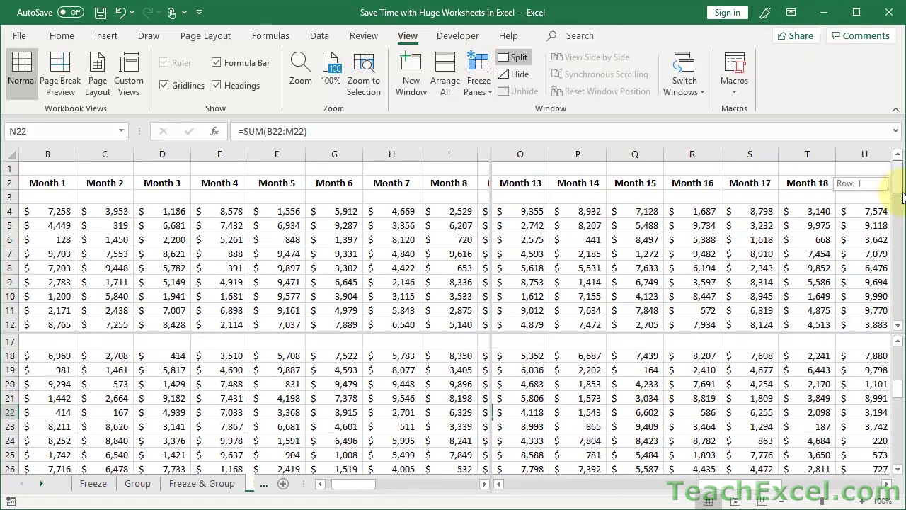
pyautogui.moveTo(901, 186); pyautogui.dragTo(903, 188)
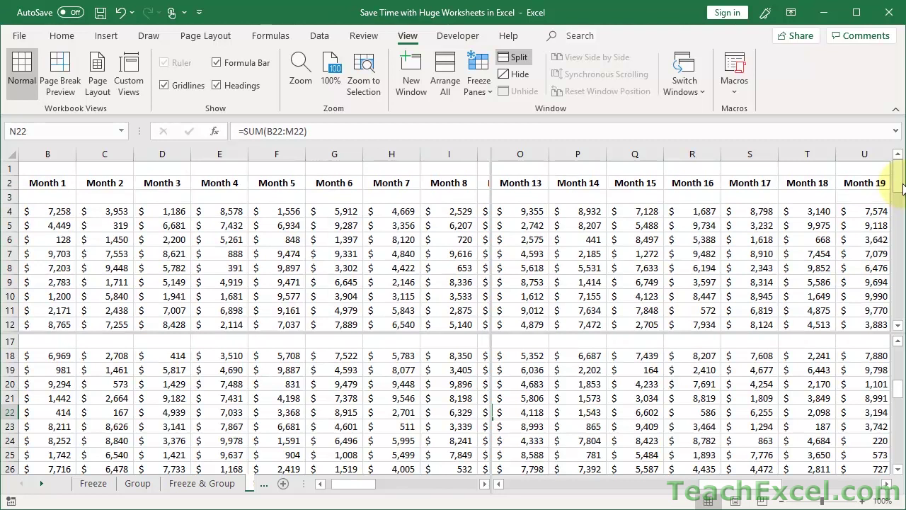
pyautogui.hscroll(-2, 335, 212)
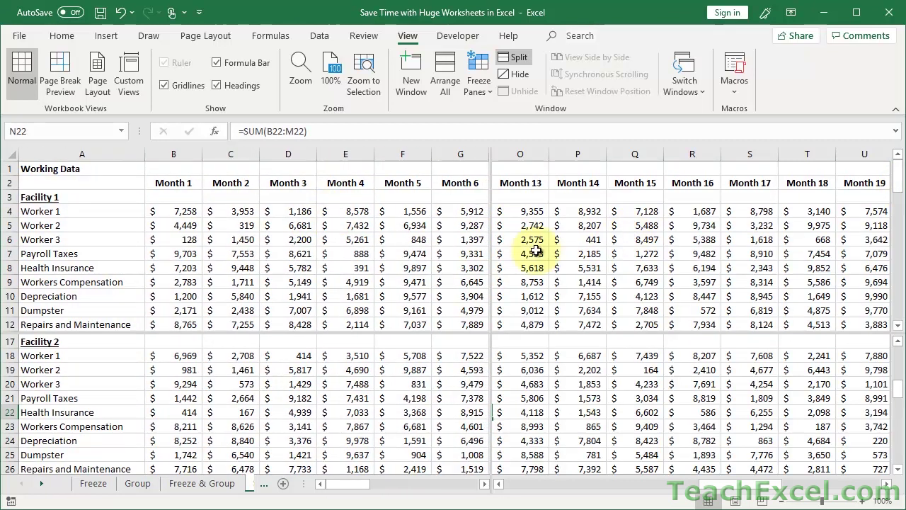
pyautogui.hscroll(-5, 608, 200)
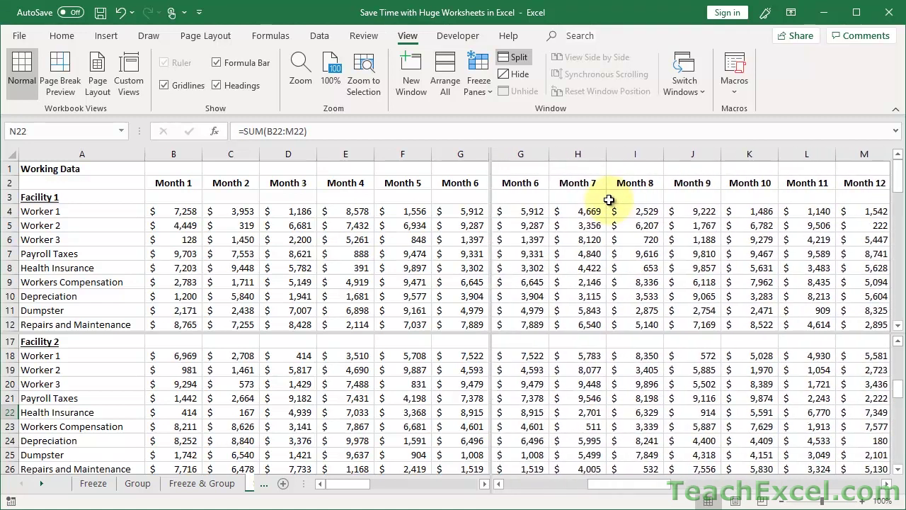
pyautogui.hscroll(-1, 608, 200)
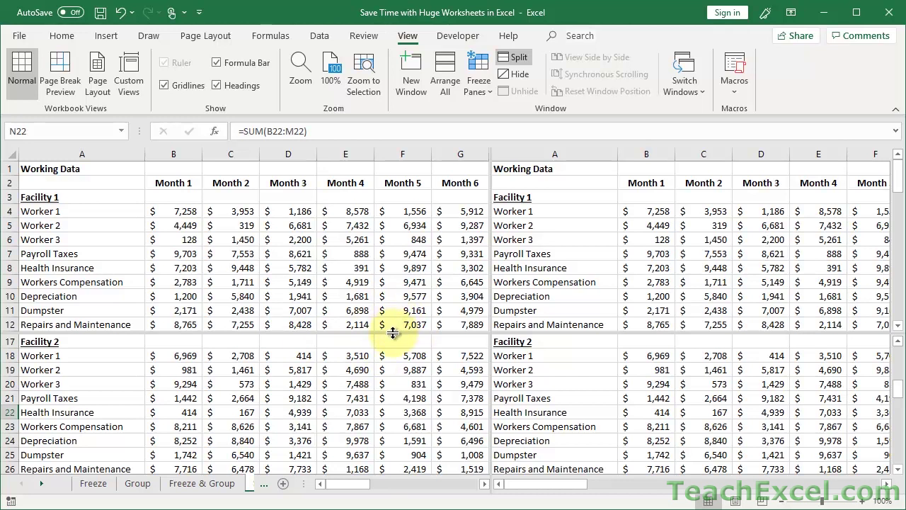
# Remove the horizontal split so only two side-by-side panes remain, and check the month columns in each pane.
pyautogui.moveTo(393, 333); pyautogui.dragTo(389, 479)
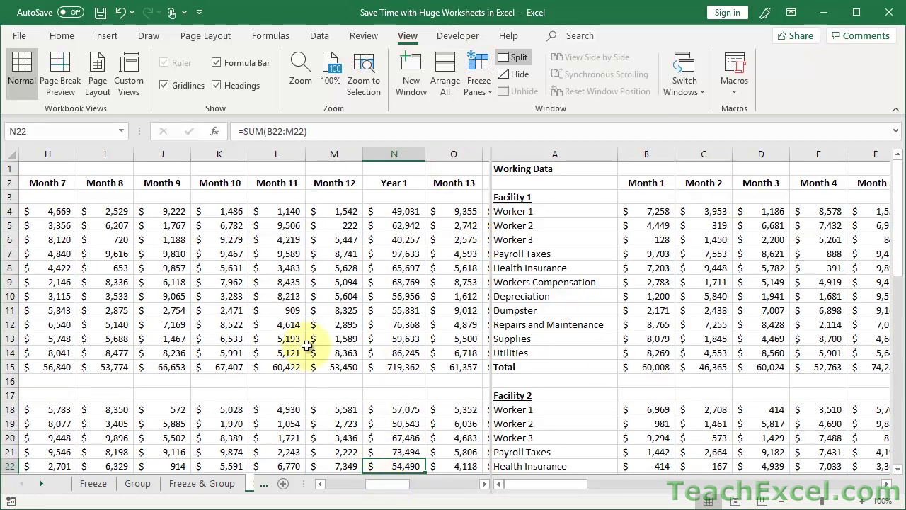
pyautogui.scroll(-3, 303, 339)
pyautogui.scroll(3, 293, 340)
pyautogui.hscroll(-3, 300, 344)
pyautogui.hscroll(6, 303, 344)
pyautogui.hscroll(4, 665, 298)
pyautogui.hscroll(3, 673, 297)
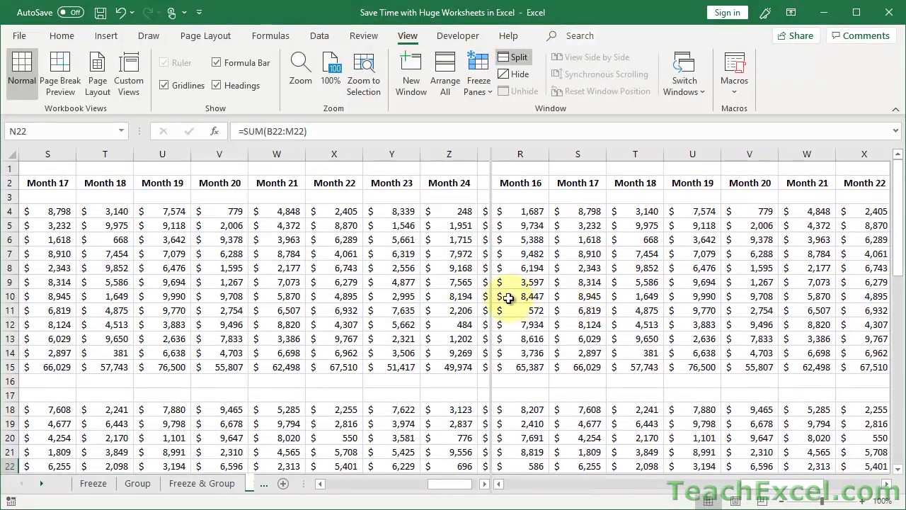
# Move the vertical divider to just after column V, widen the first pane past column AE, and remove the split.
pyautogui.moveTo(492, 293); pyautogui.dragTo(249, 308)
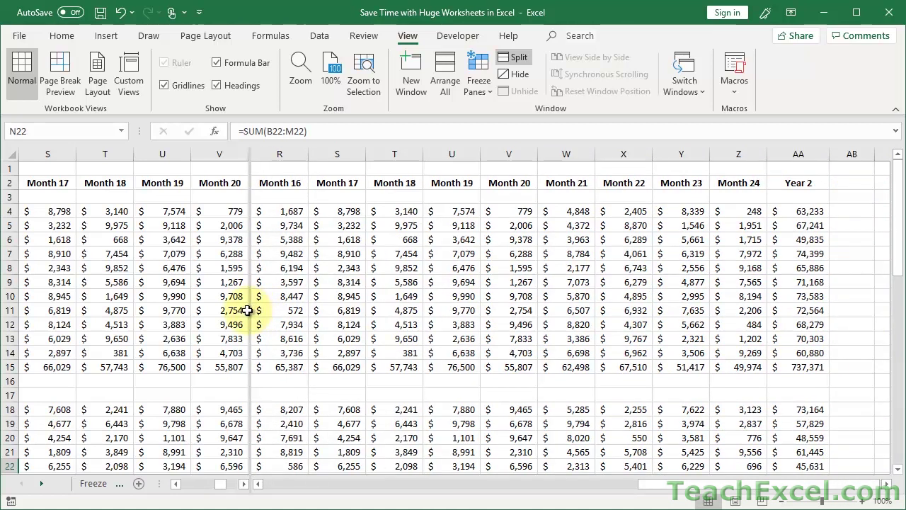
pyautogui.moveTo(718, 315); pyautogui.dragTo(718, 314)
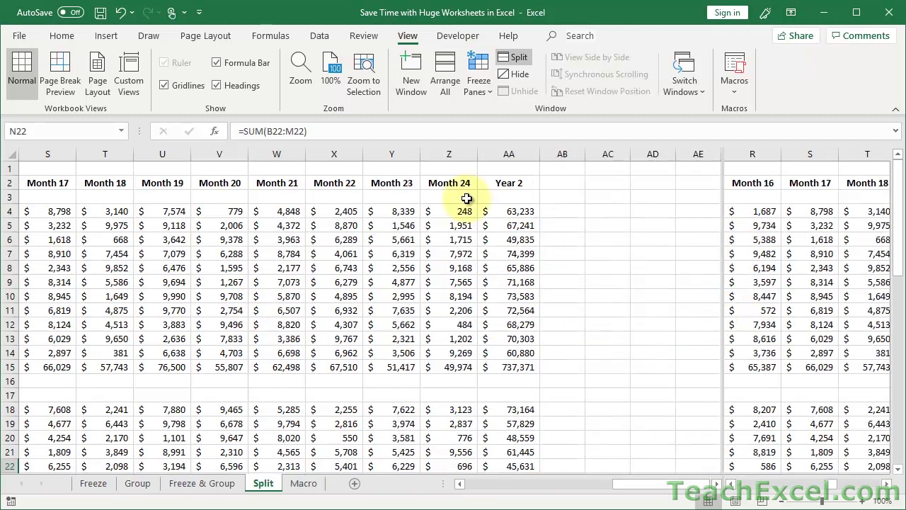
pyautogui.click(511, 57)
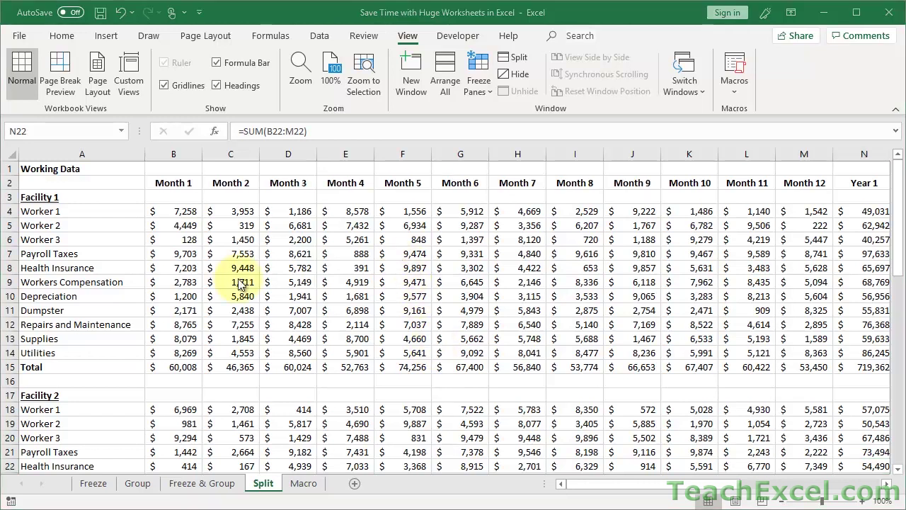
# Split the window at cell N22, remove the vertical split, and place the horizontal divider just below row 11.
pyautogui.click(518, 60)
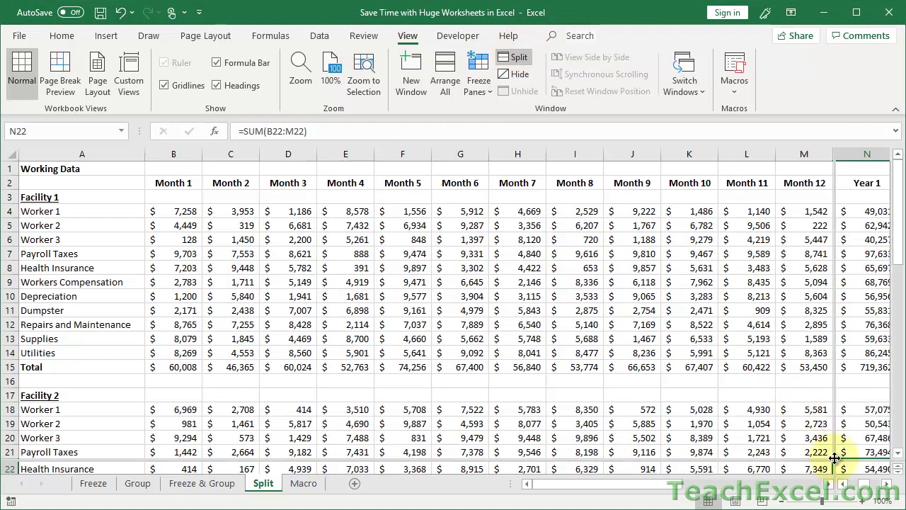
pyautogui.moveTo(828, 451); pyautogui.dragTo(478, 340)
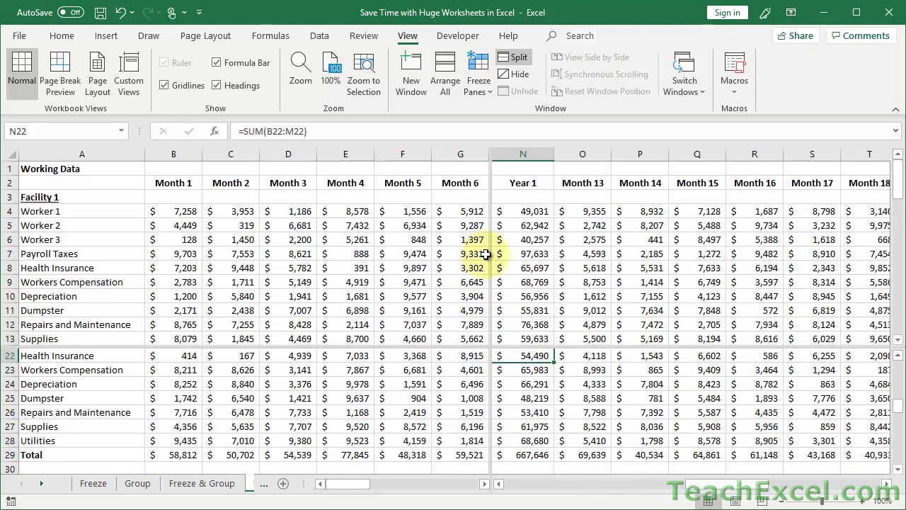
pyautogui.moveTo(492, 255); pyautogui.dragTo(12, 292)
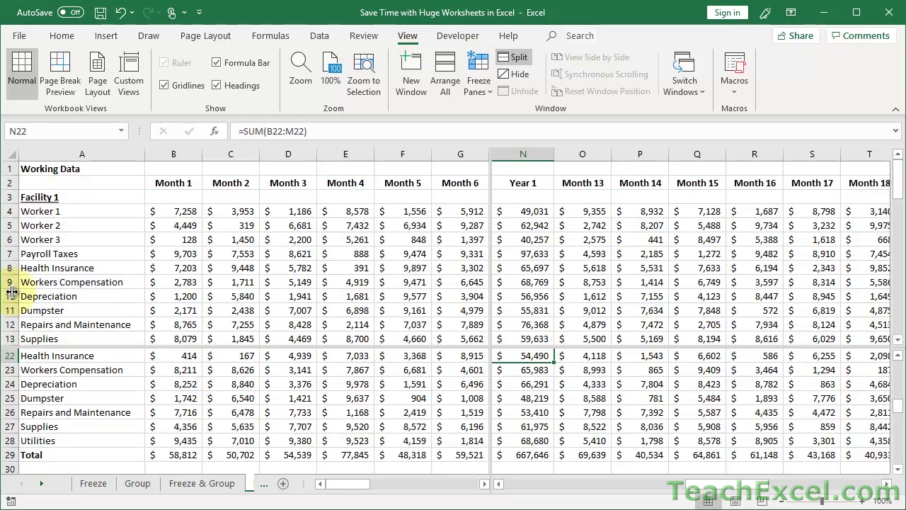
pyautogui.moveTo(12, 292)
pyautogui.mouseDown()
pyautogui.moveTo(14, 283)
pyautogui.moveTo(84, 283)
pyautogui.moveTo(14, 291)
pyautogui.mouseUp()
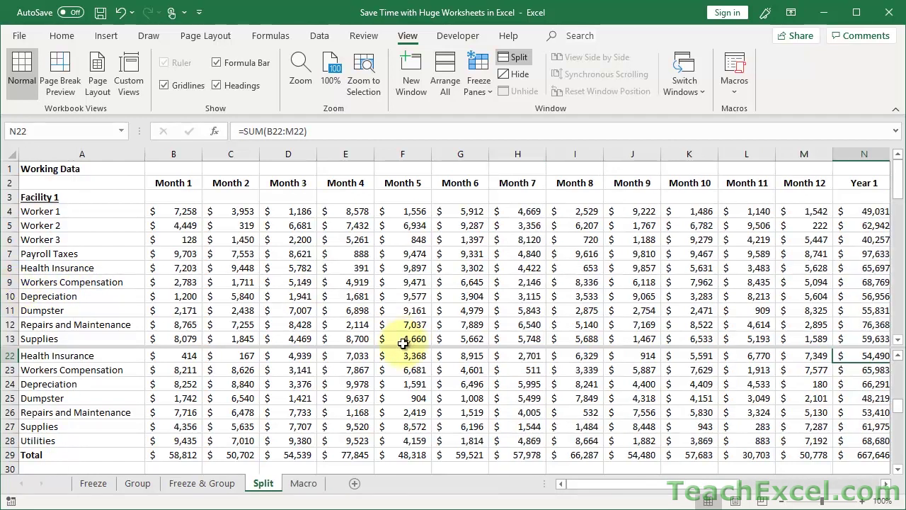
pyautogui.moveTo(411, 347); pyautogui.dragTo(402, 319)
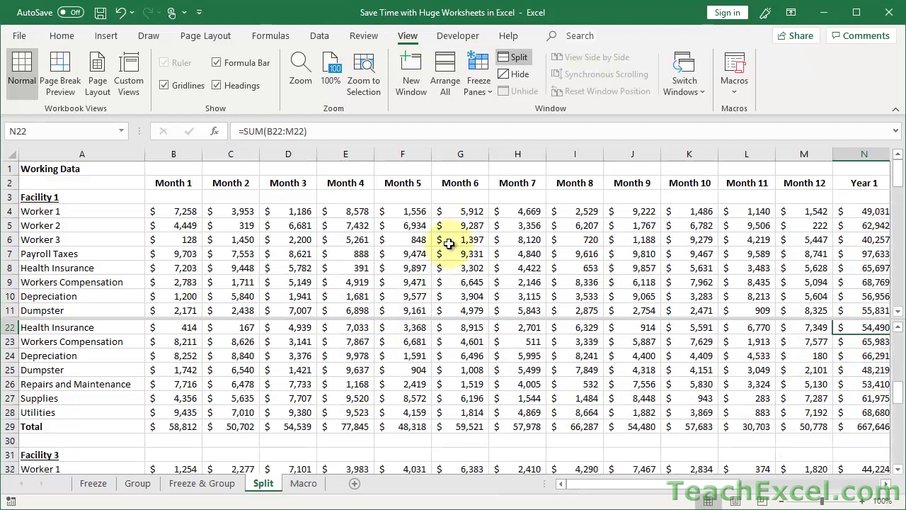
# Check the facility rows in the upper and lower panes, and collapse the ribbon to show more of the worksheet.
pyautogui.scroll(-3, 401, 234)
pyautogui.scroll(3, 446, 241)
pyautogui.scroll(-3, 449, 243)
pyautogui.scroll(2, 491, 411)
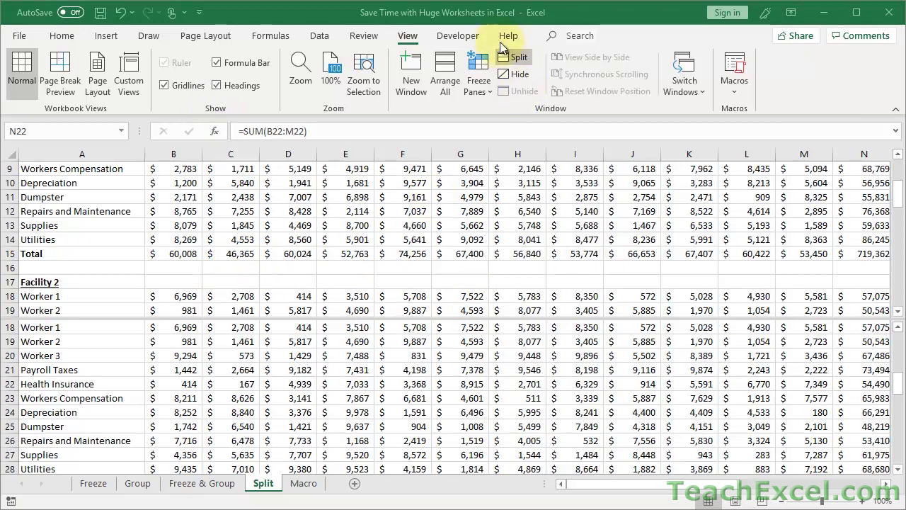
pyautogui.click(406, 42)
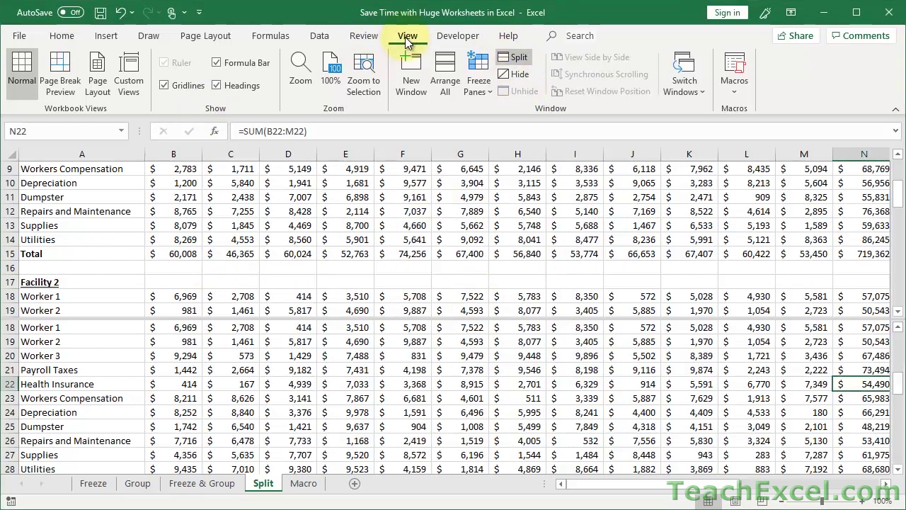
pyautogui.doubleClick(406, 36)
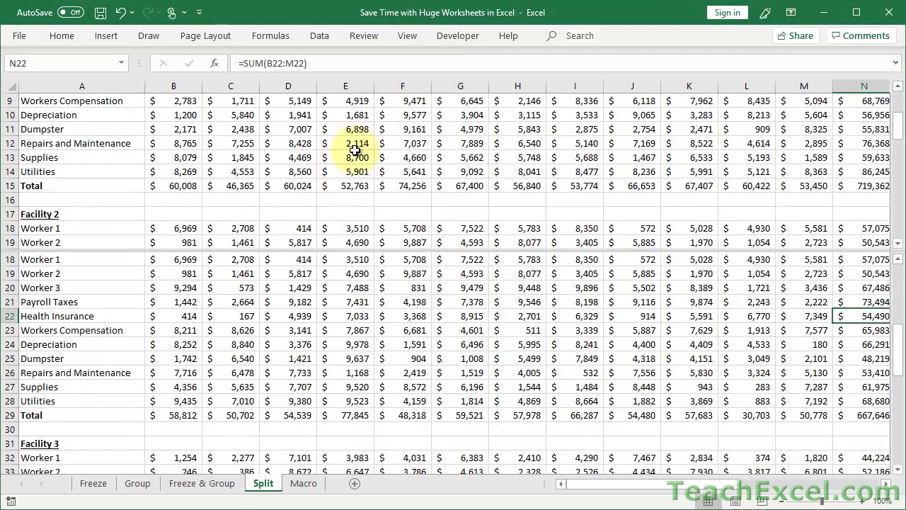
# Show Facility 1 in the upper pane and Facility 4 in the lower pane, with the divider just below row 16.
pyautogui.scroll(2, 355, 150)
pyautogui.scroll(2, 355, 149)
pyautogui.scroll(-1, 354, 146)
pyautogui.scroll(-6, 348, 334)
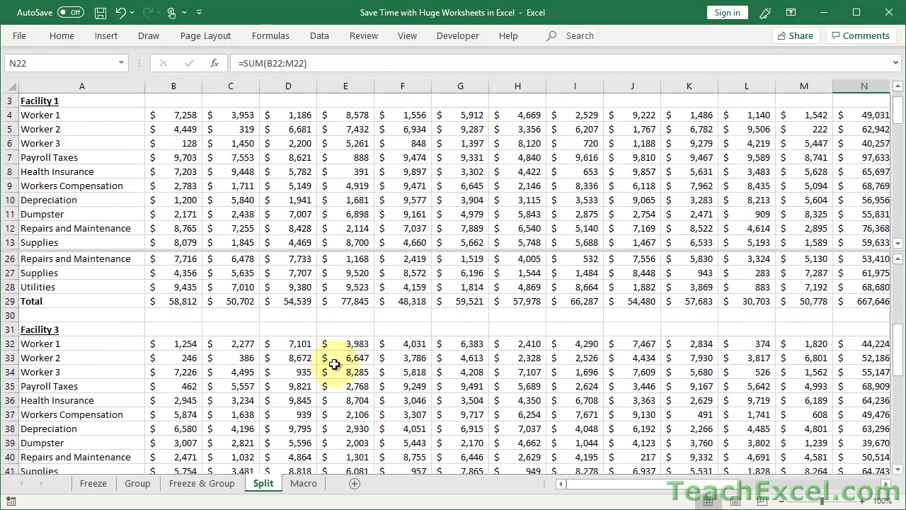
pyautogui.scroll(-2, 334, 364)
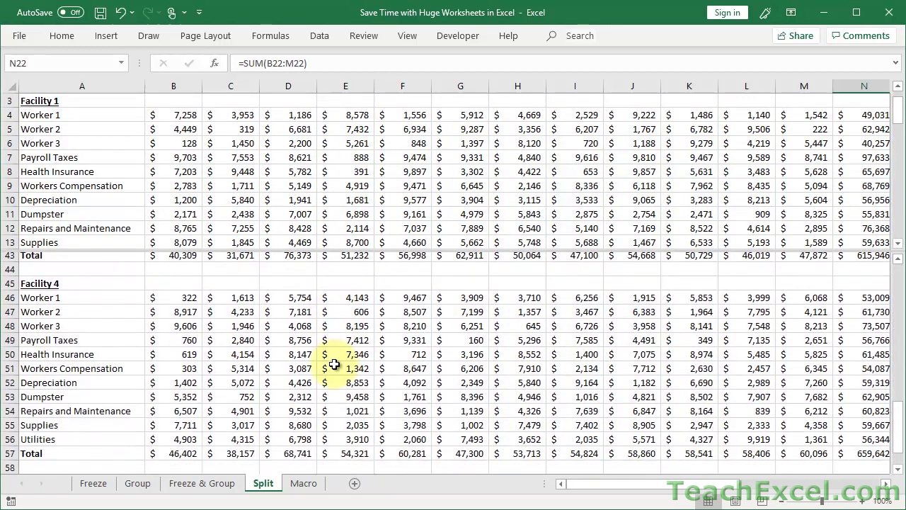
pyautogui.moveTo(388, 251); pyautogui.dragTo(390, 286)
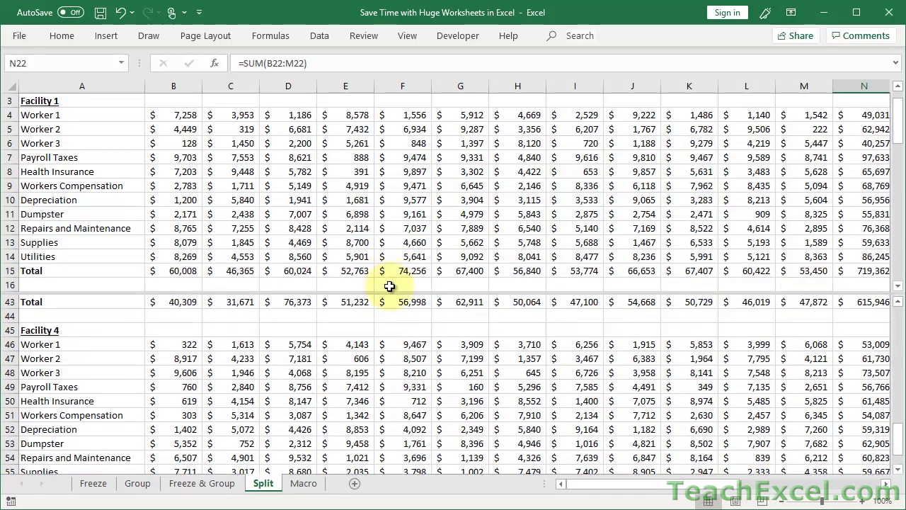
pyautogui.scroll(-1, 402, 353)
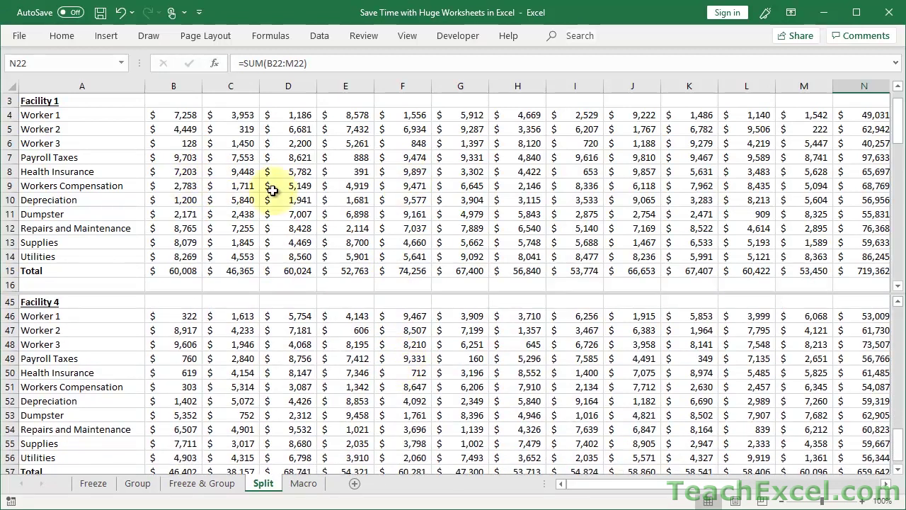
# Compare the month columns of Facility 1 and Facility 4 through Month 20, and set the divider just below row 15.
pyautogui.hscroll(2, 459, 195)
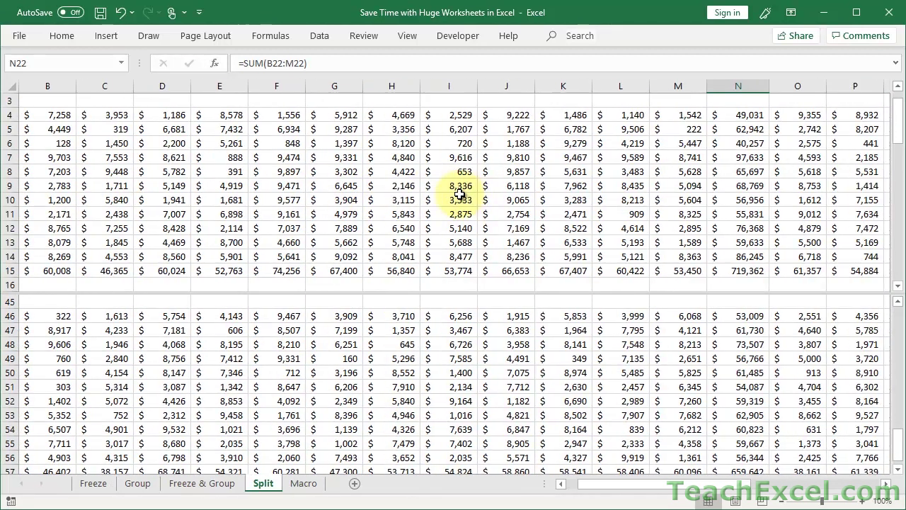
pyautogui.hscroll(5, 459, 195)
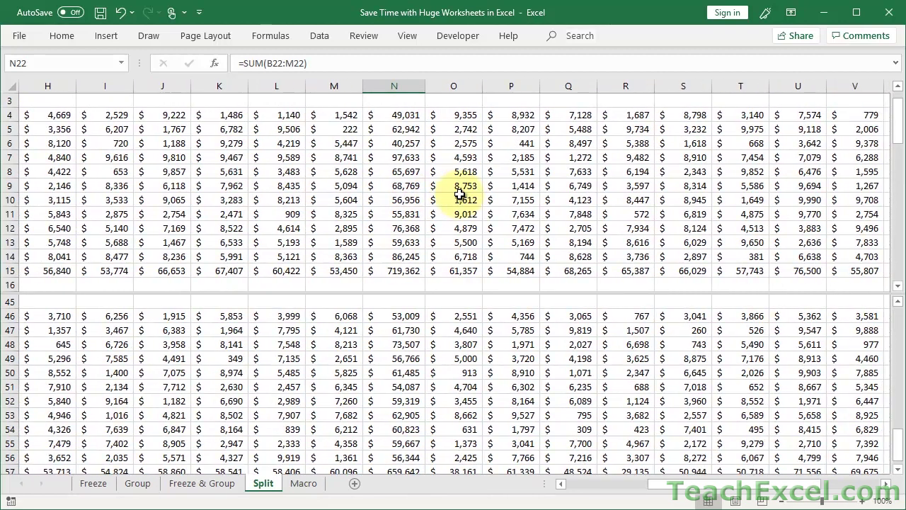
pyautogui.hscroll(-7, 458, 196)
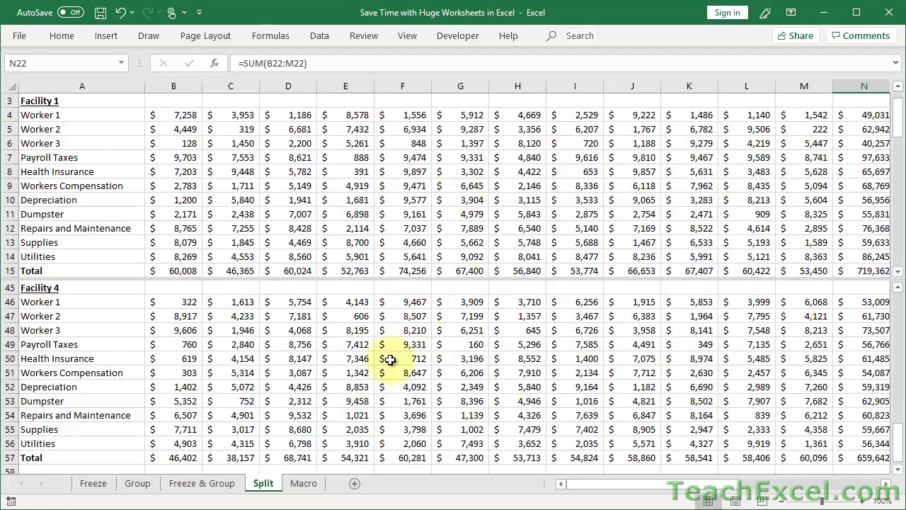
# Revisit the Freeze & Group and Split sheets, and open the Macro sheet.
pyautogui.click(310, 484)
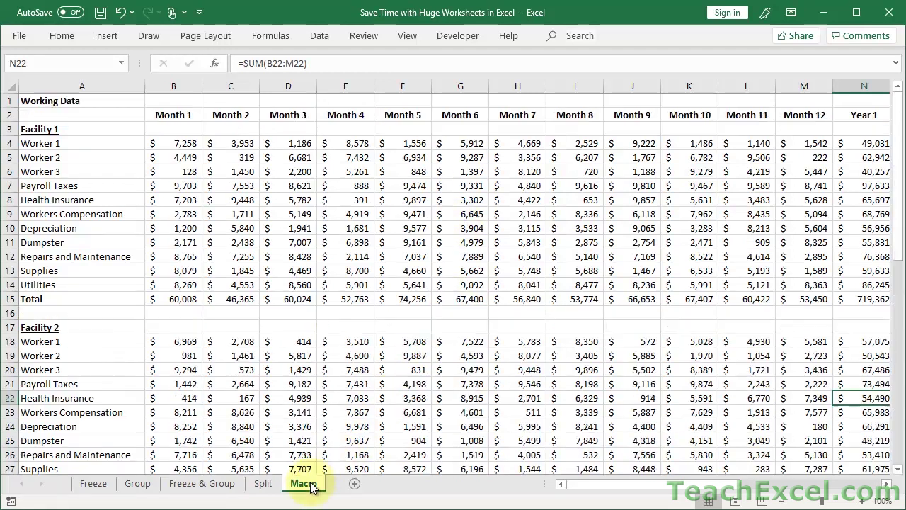
pyautogui.click(227, 488)
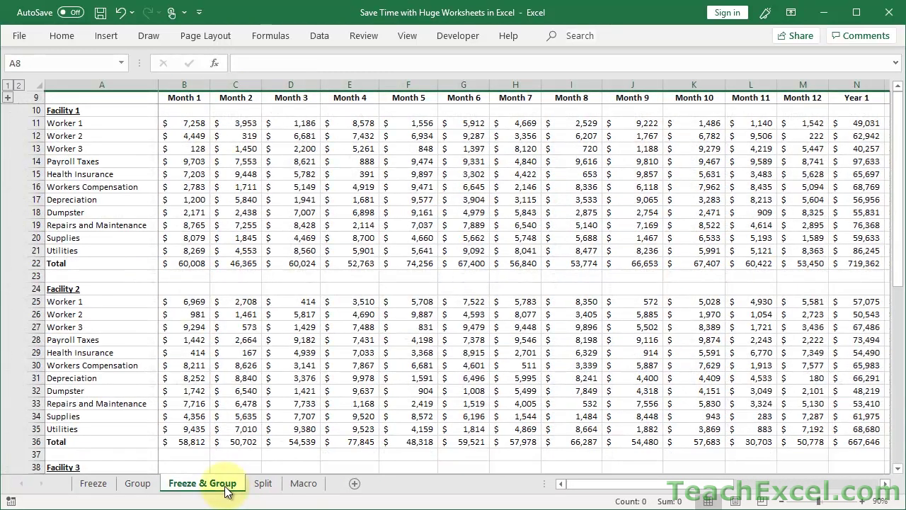
pyautogui.click(263, 484)
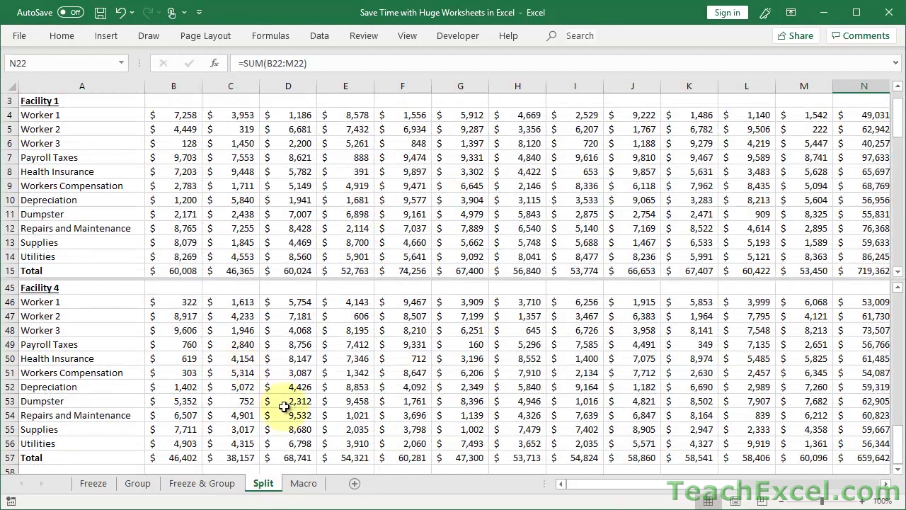
pyautogui.click(303, 487)
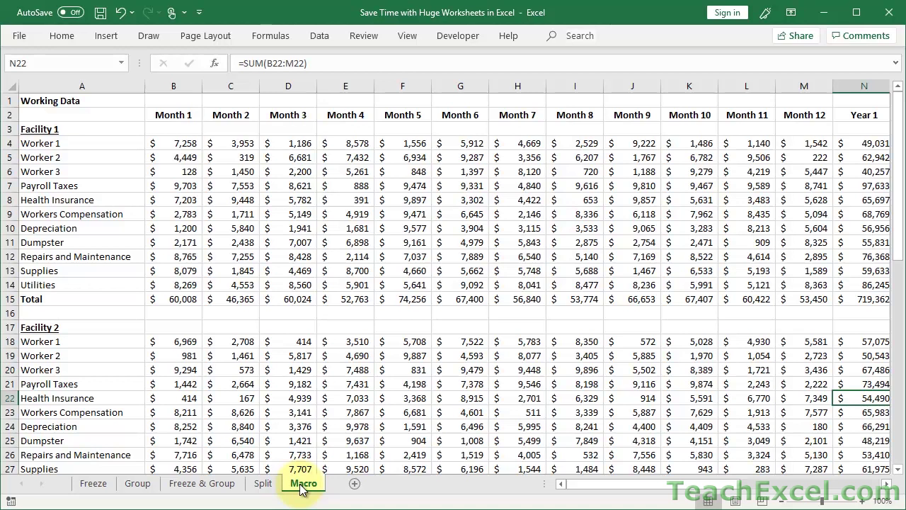
# Start recording a macro named BetterView with shortcut Ctrl+q, stored in This Workbook, with cell A1 selected.
pyautogui.moveTo(175, 85)
pyautogui.mouseDown()
pyautogui.moveTo(724, 115)
pyautogui.moveTo(167, 86)
pyautogui.mouseUp()
pyautogui.click(167, 97)
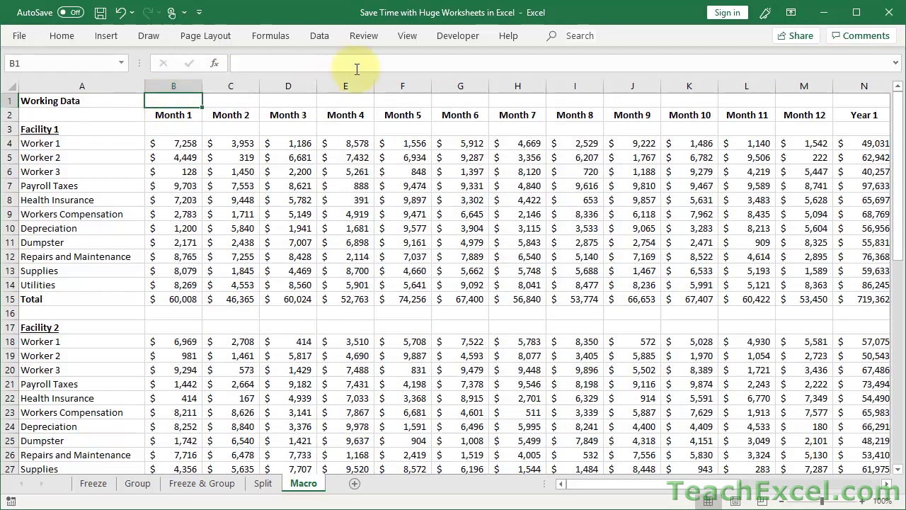
pyautogui.click(412, 39)
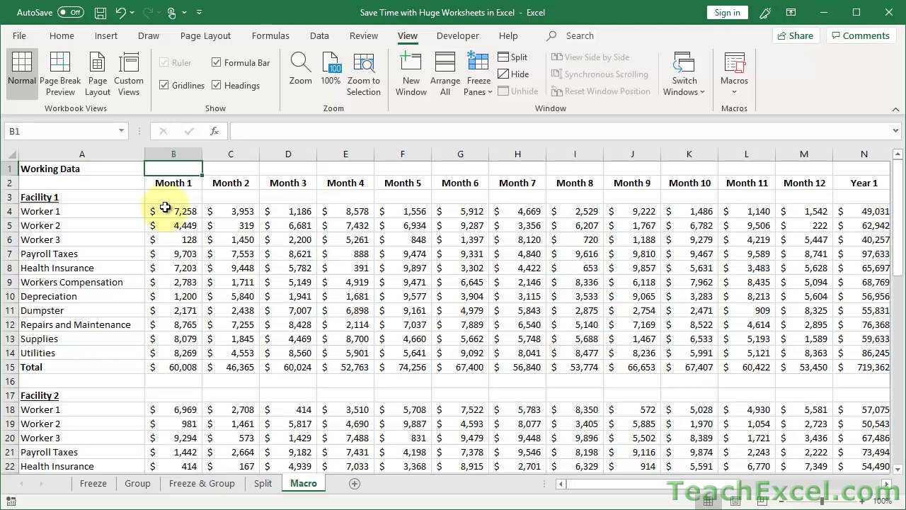
pyautogui.click(91, 170)
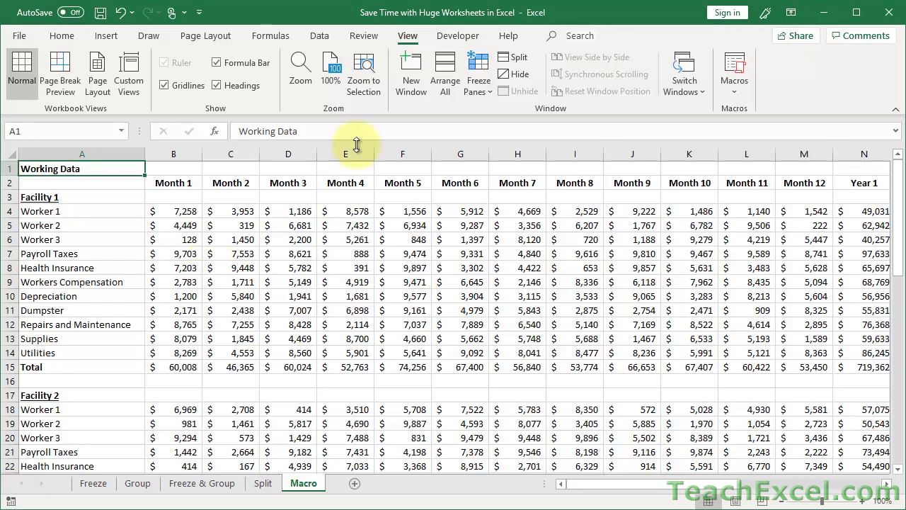
pyautogui.click(738, 87)
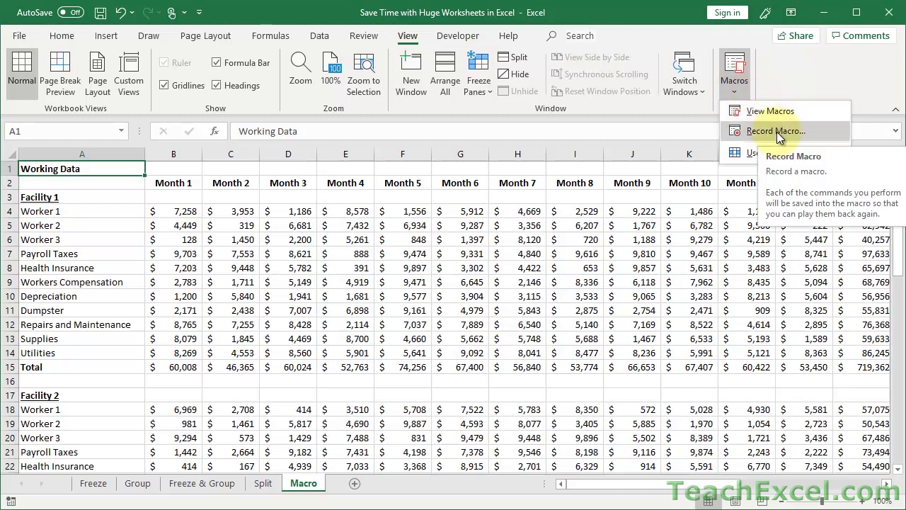
pyautogui.click(776, 132)
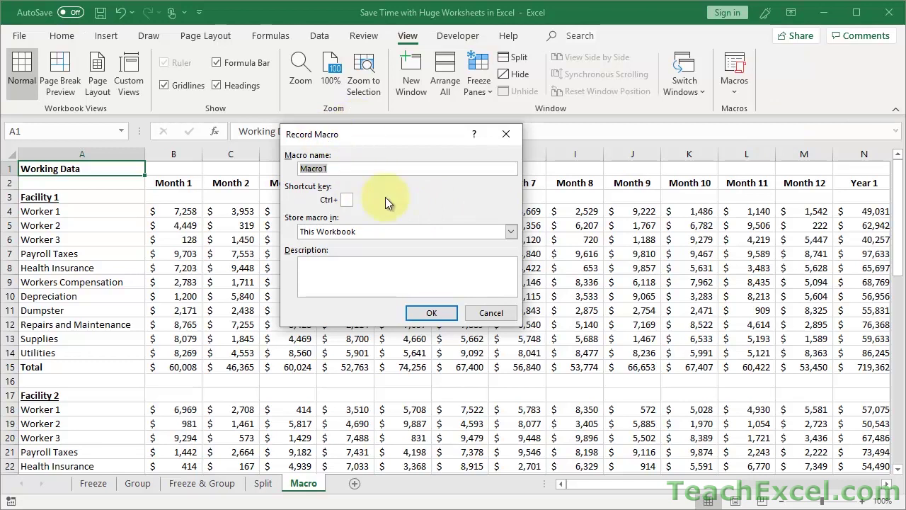
pyautogui.write('BetterView')
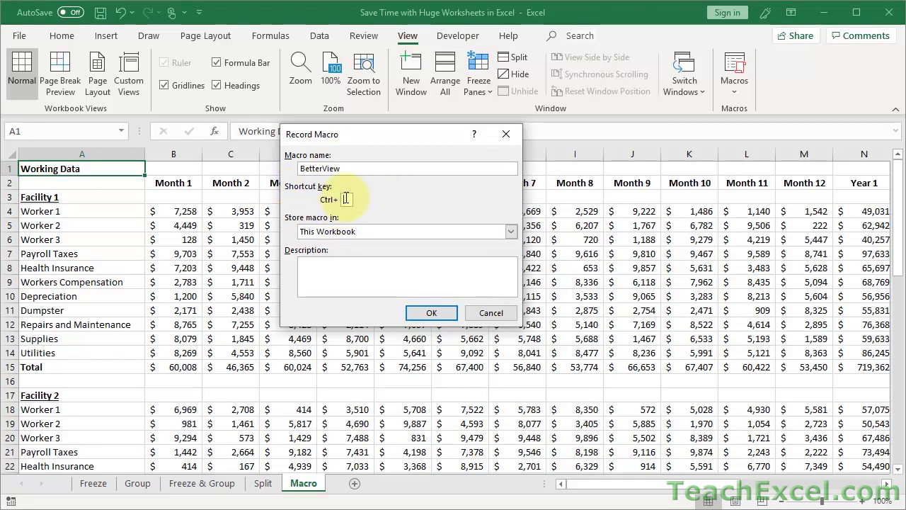
pyautogui.write('q')
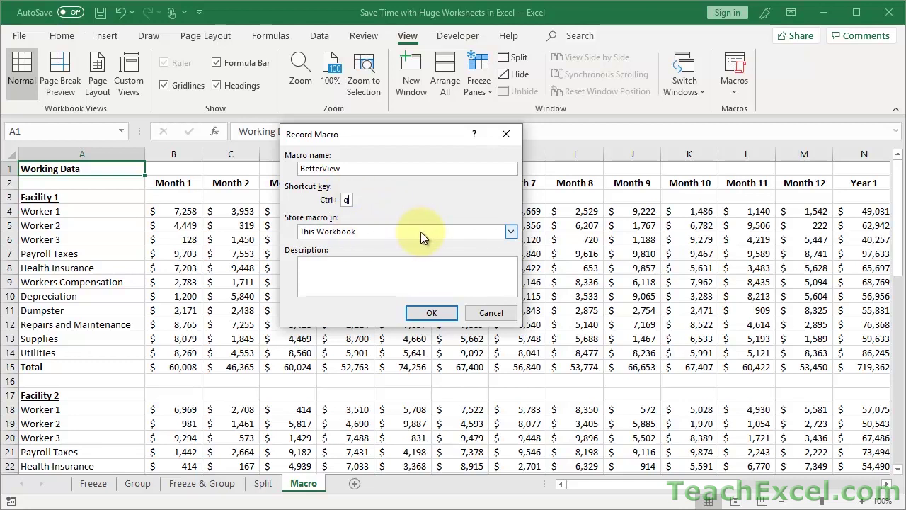
pyautogui.click(423, 316)
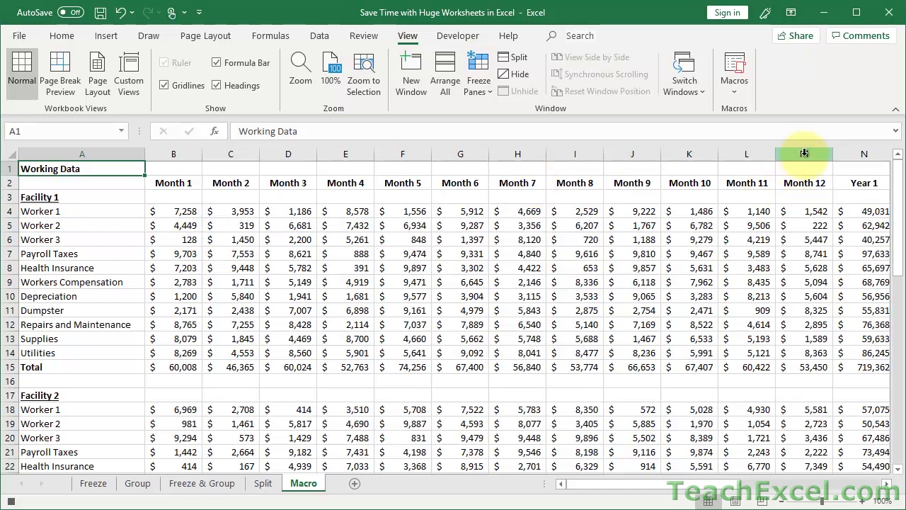
# Group the Month 1 to Month 12 columns (B:M) and collapse the group.
pyautogui.moveTo(804, 153); pyautogui.dragTo(182, 148)
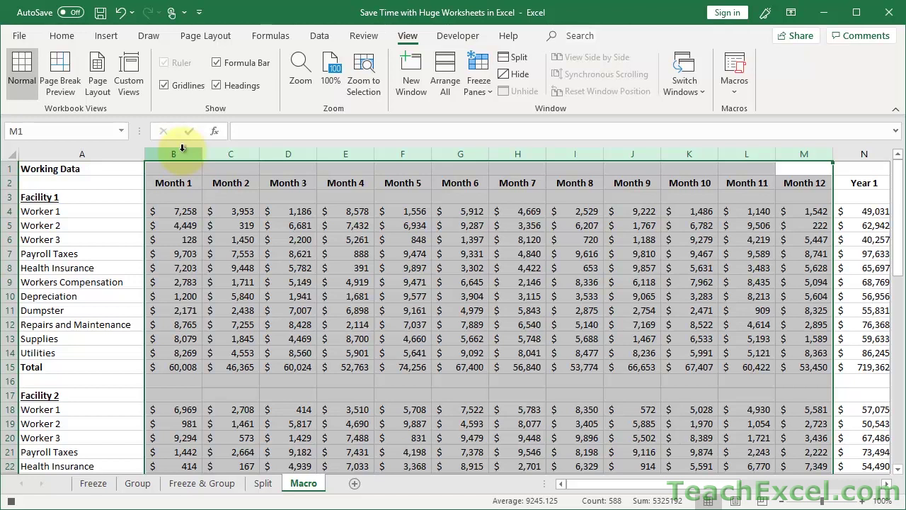
pyautogui.click(322, 37)
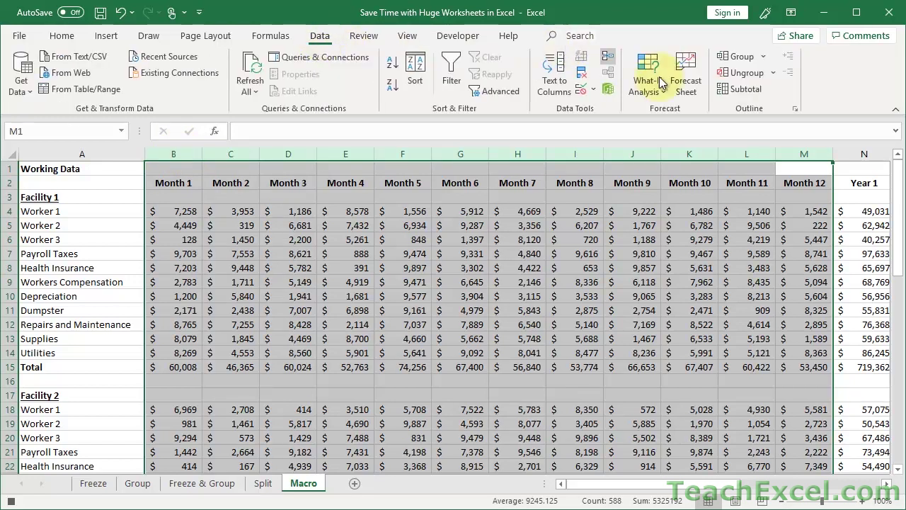
pyautogui.click(741, 56)
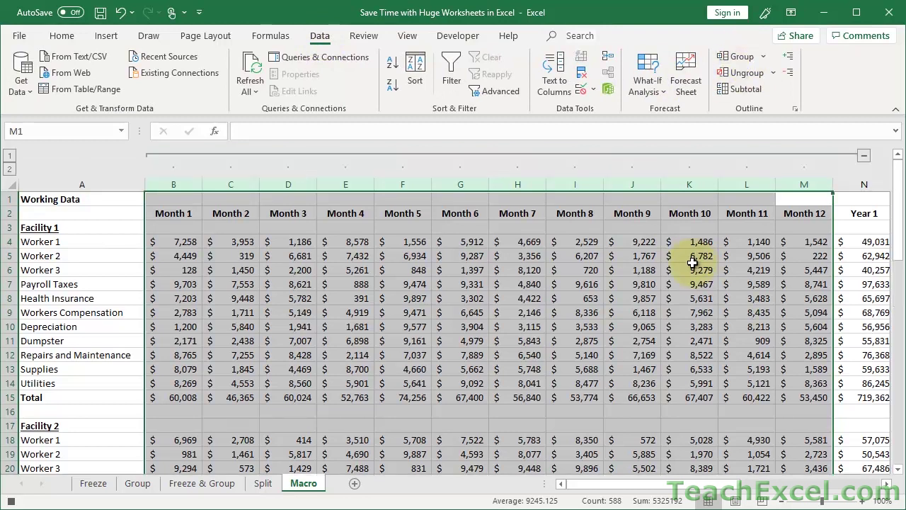
pyautogui.click(863, 158)
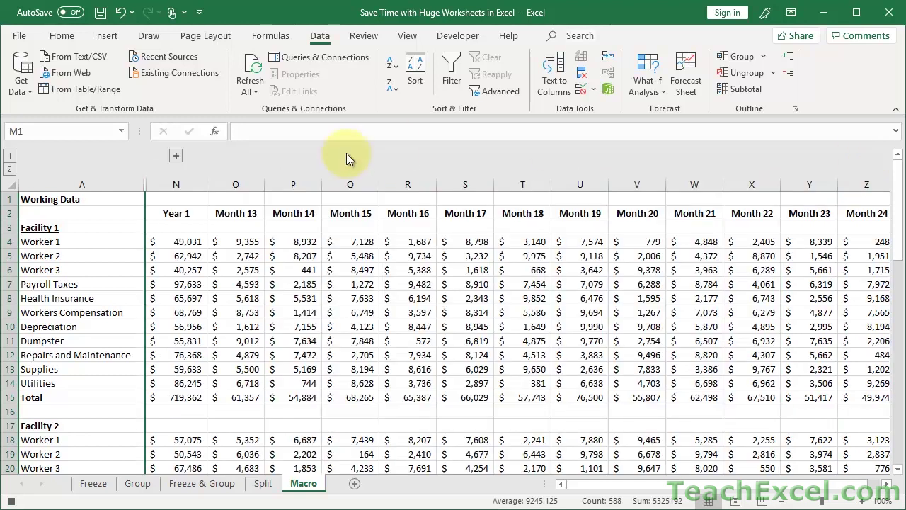
# Group the Month 13 to Month 24 columns (O:Z) and collapse the group.
pyautogui.moveTo(228, 182); pyautogui.dragTo(856, 172)
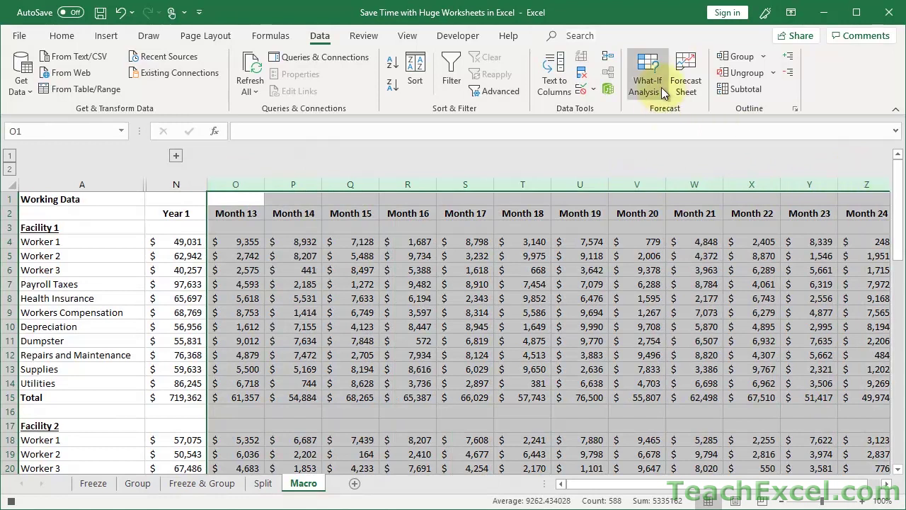
pyautogui.click(733, 58)
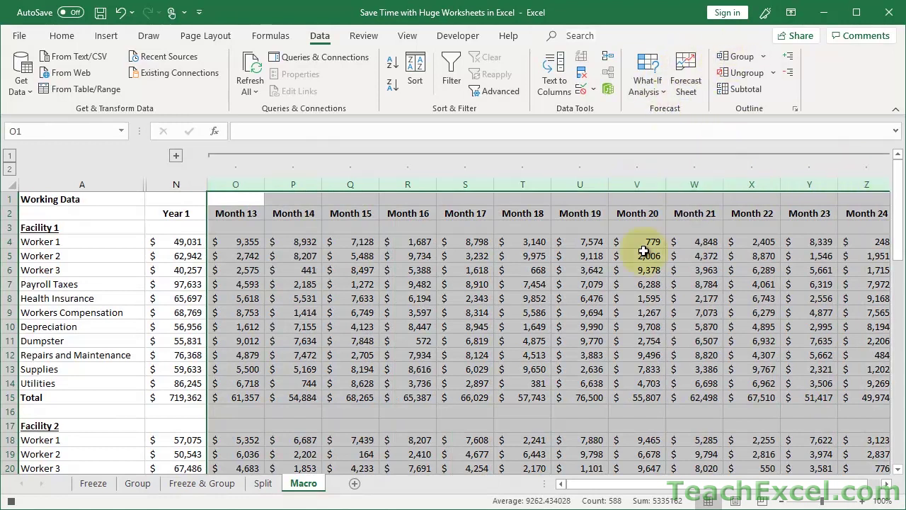
pyautogui.hscroll(2, 665, 240)
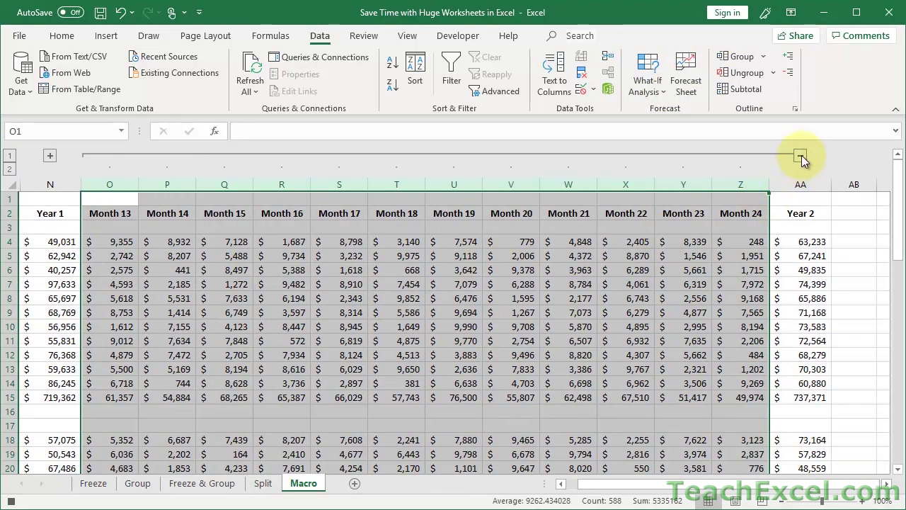
pyautogui.click(801, 155)
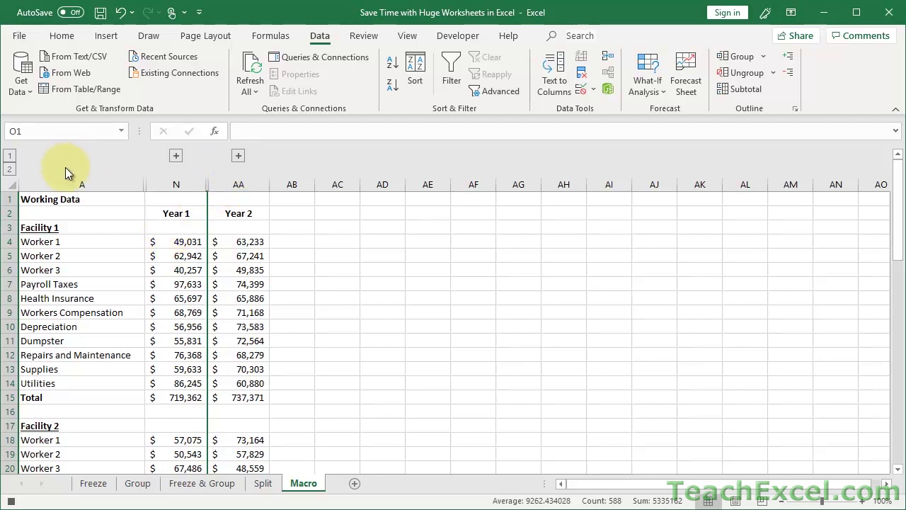
# Expand all column groups and freeze panes at cell B3, keeping rows 1–2 and column A in view.
pyautogui.click(10, 170)
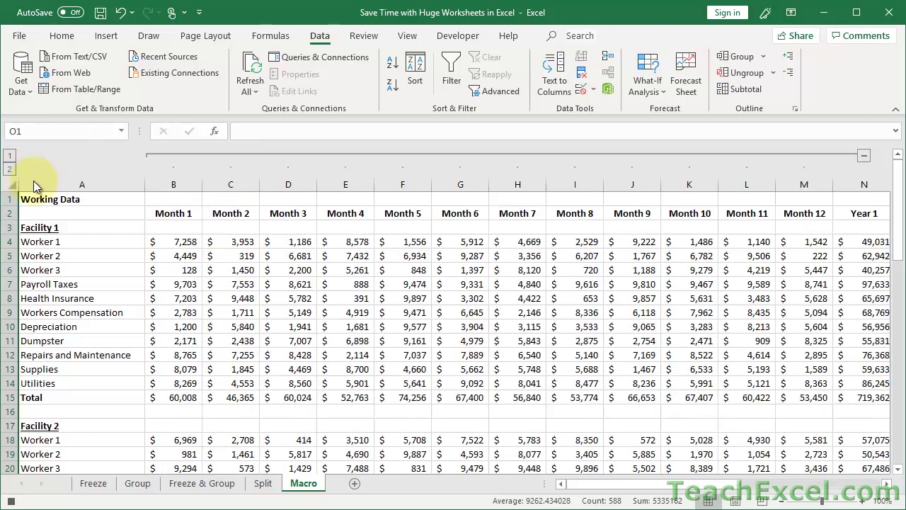
pyautogui.click(174, 229)
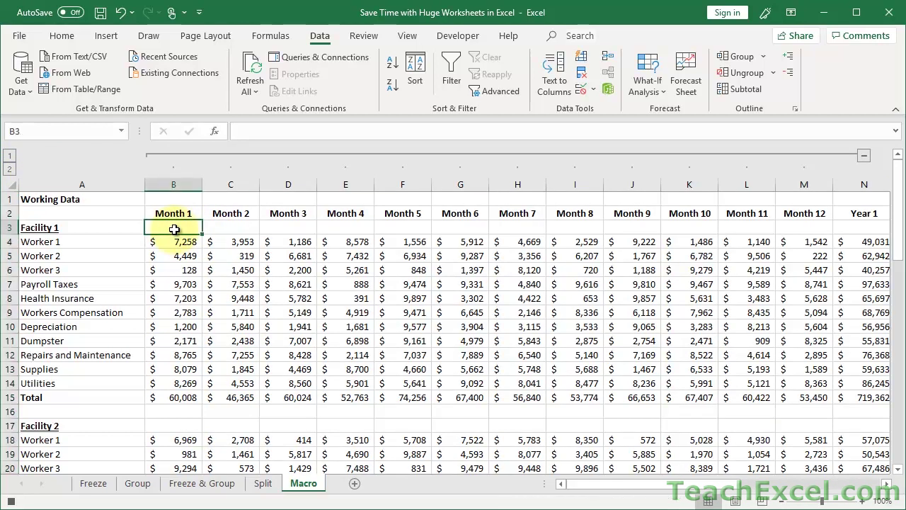
pyautogui.click(408, 37)
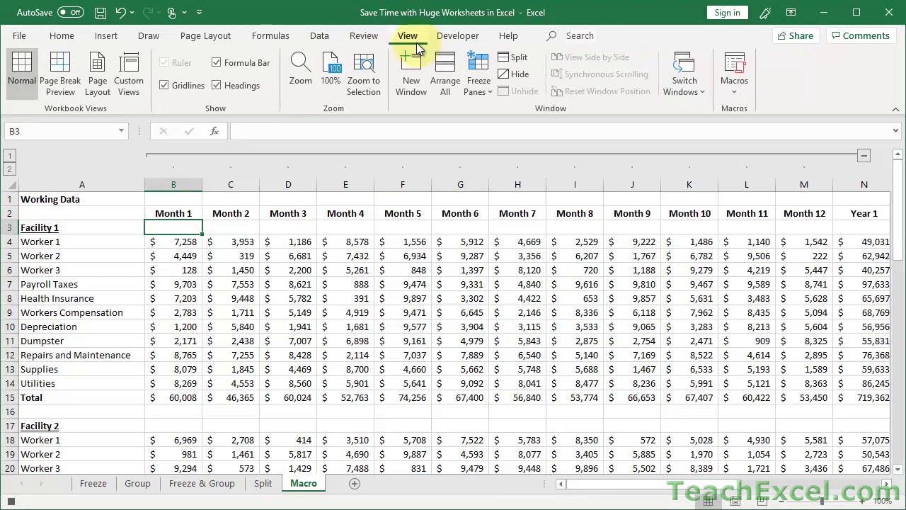
pyautogui.click(476, 89)
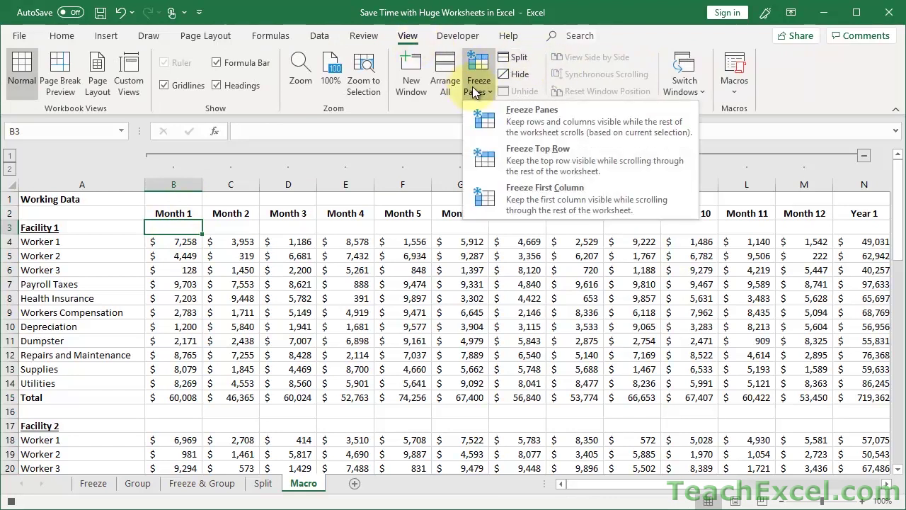
pyautogui.click(504, 120)
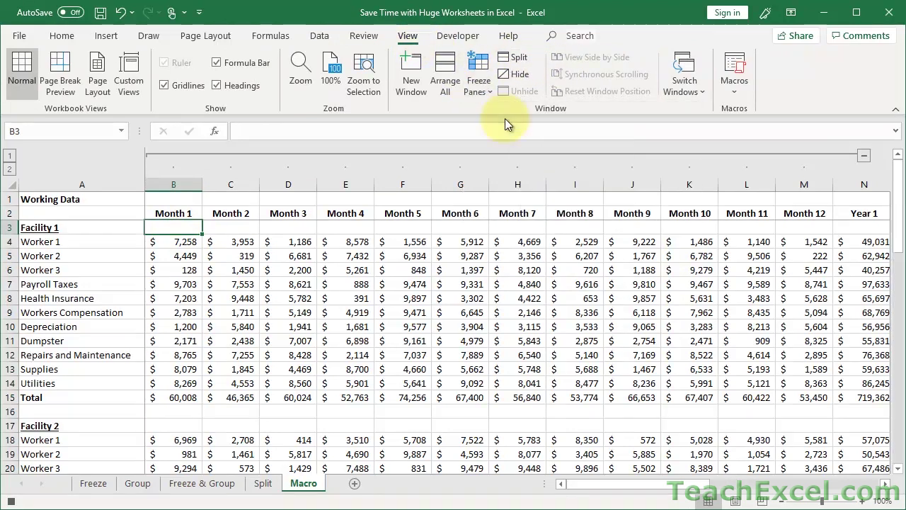
pyautogui.scroll(-5, 251, 282)
pyautogui.scroll(5, 255, 281)
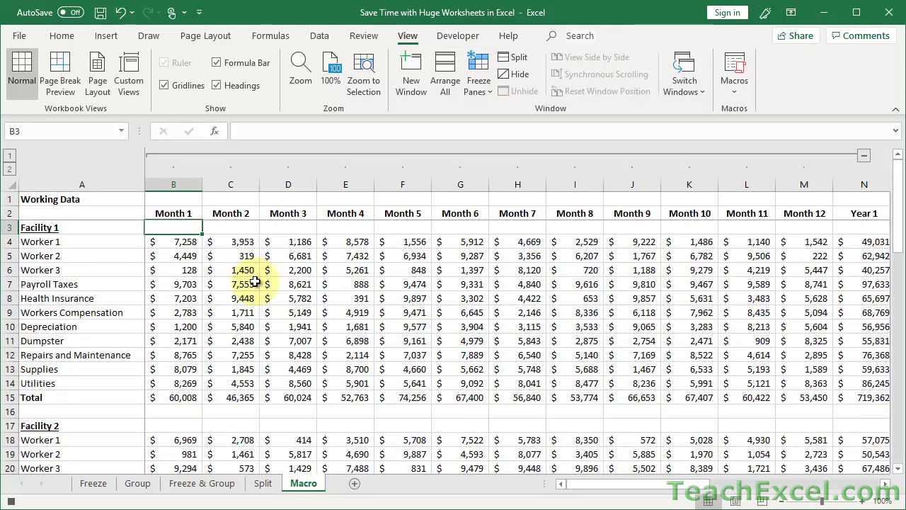
pyautogui.hscroll(4, 255, 282)
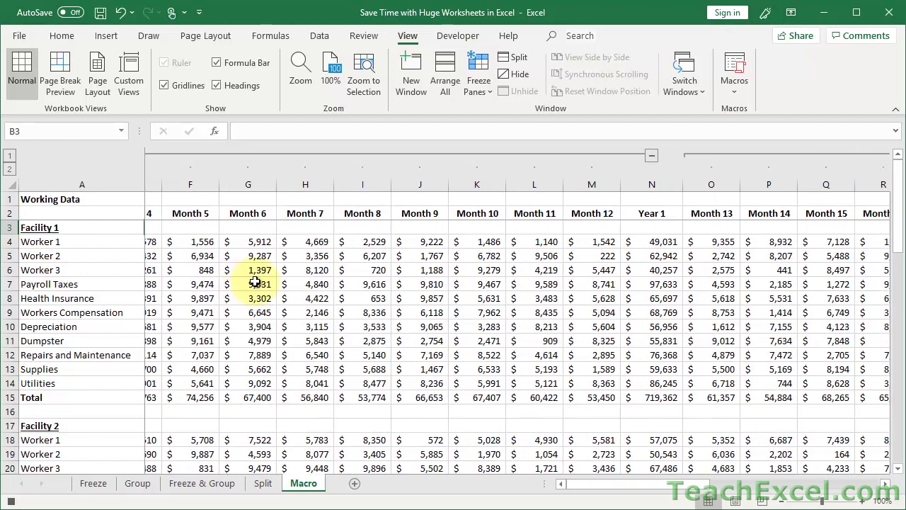
pyautogui.hscroll(-4, 255, 281)
pyautogui.hscroll(3, 254, 282)
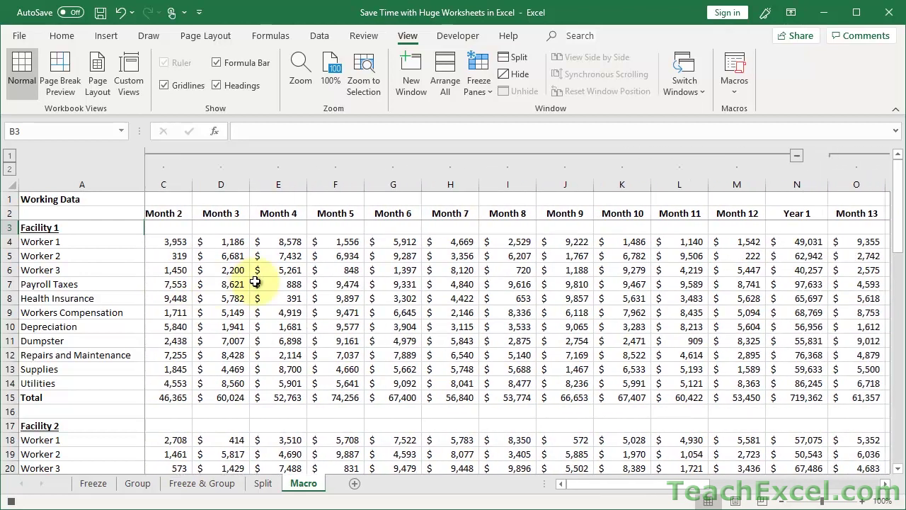
pyautogui.hscroll(-3, 254, 282)
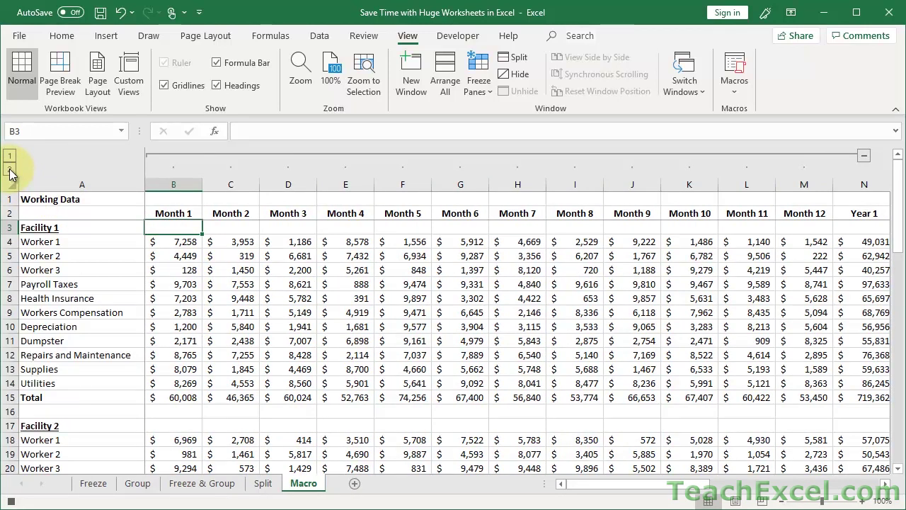
# Collapse all column groups to outline level 1 and stop recording the macro.
pyautogui.click(8, 157)
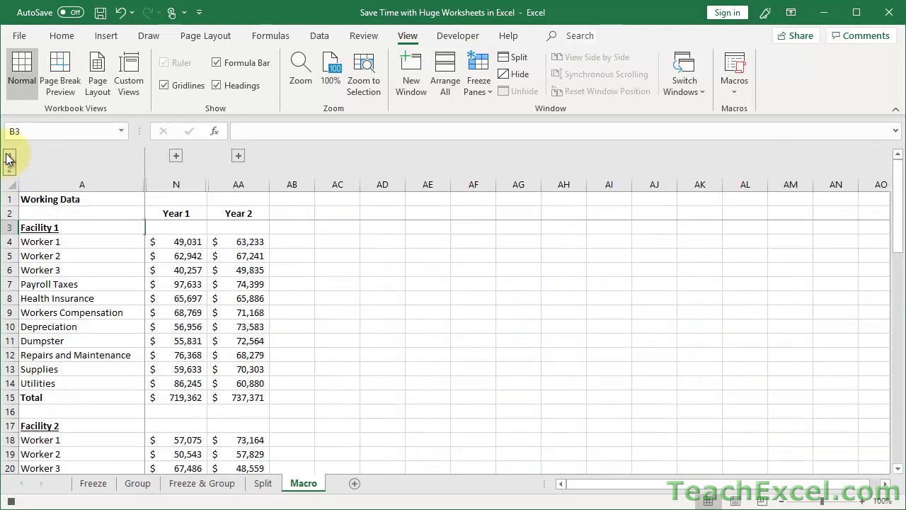
pyautogui.scroll(-3, 231, 312)
pyautogui.scroll(4, 230, 309)
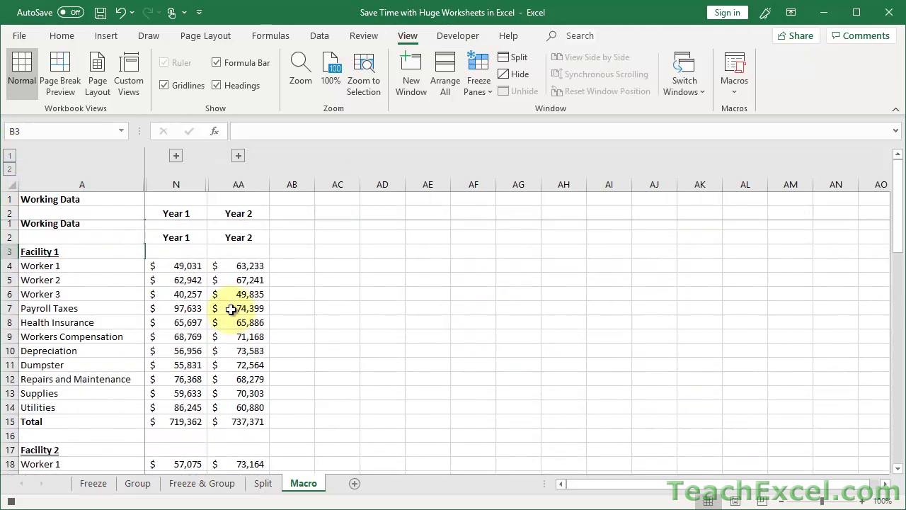
pyautogui.scroll(-1, 231, 310)
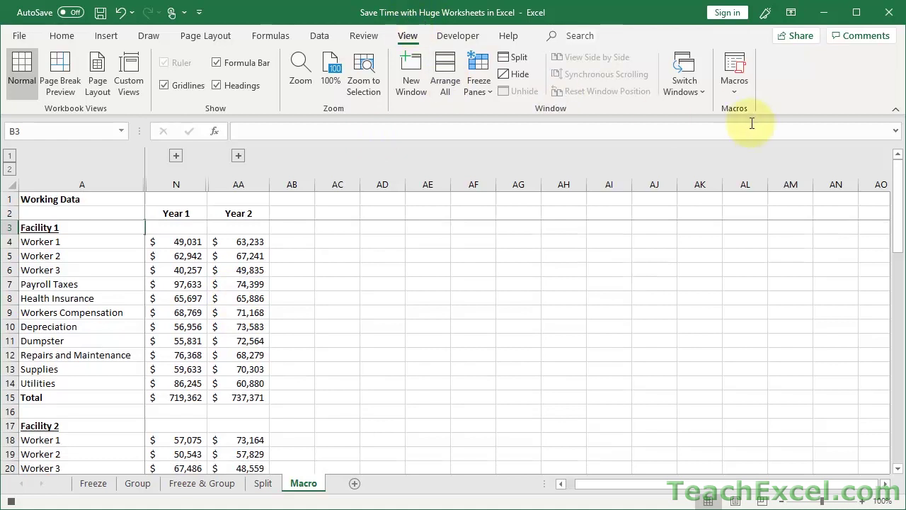
pyautogui.click(733, 86)
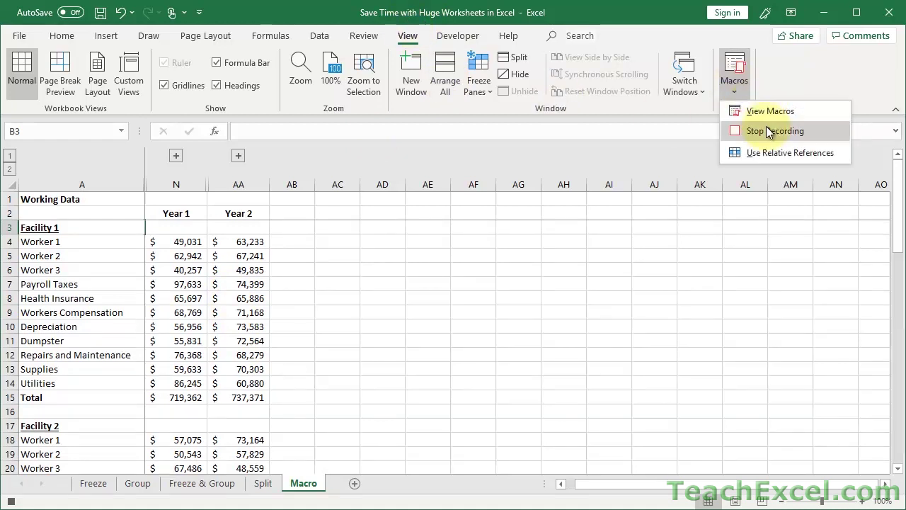
pyautogui.click(589, 14)
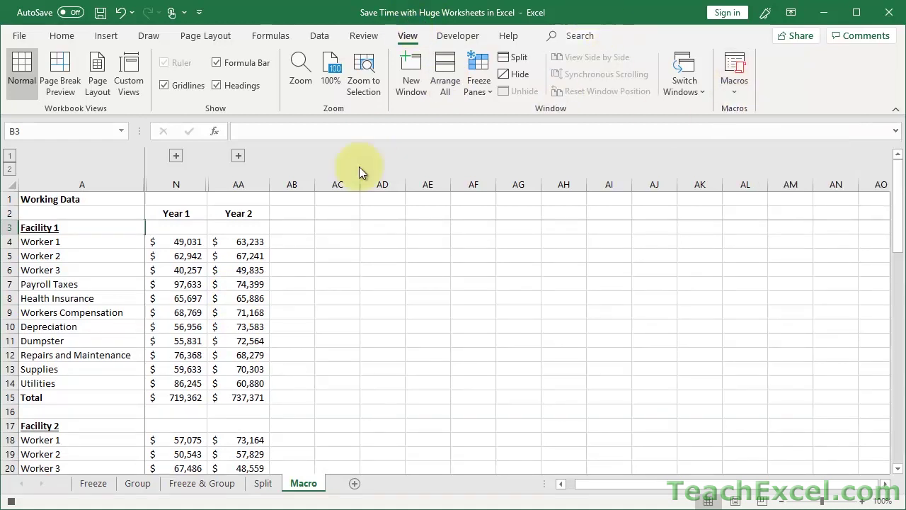
pyautogui.click(11, 501)
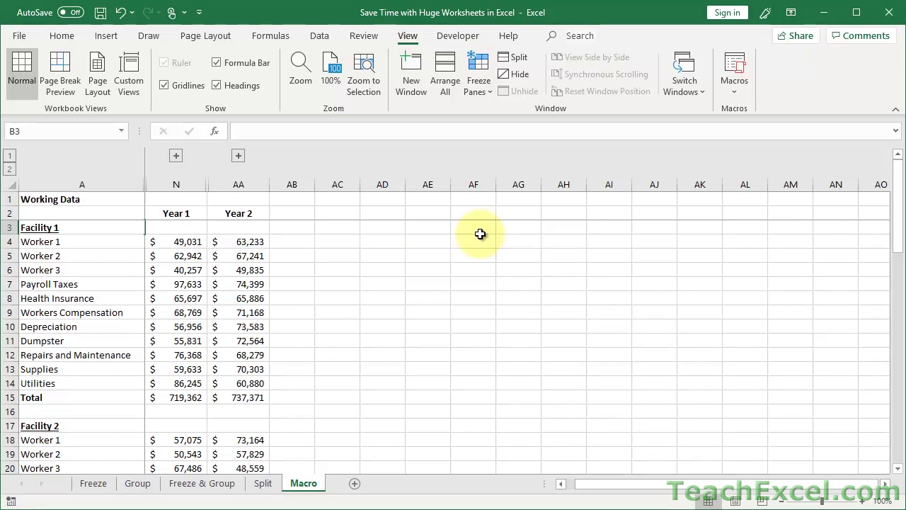
# Examine the recorded BetterView code in Module1 in the Visual Basic editor, and return to the Excel worksheet.
pyautogui.hotkey('alt', 'F11')
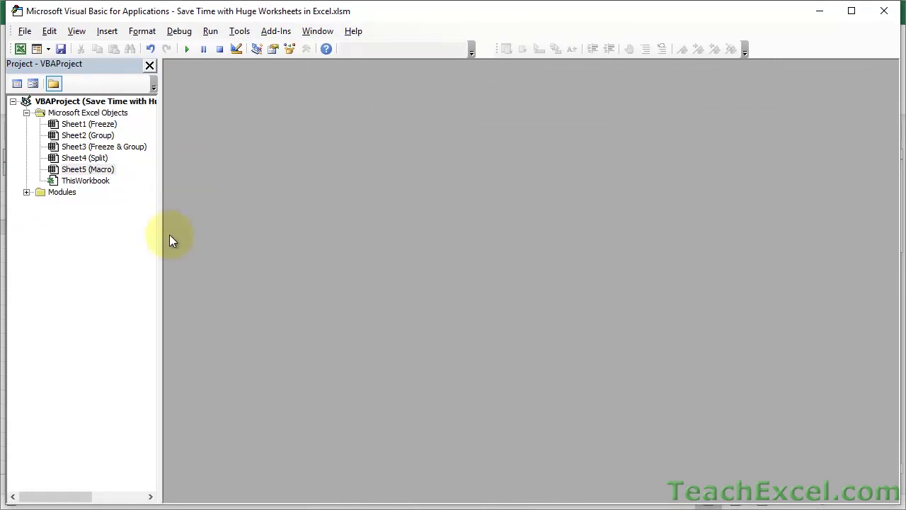
pyautogui.click(79, 33)
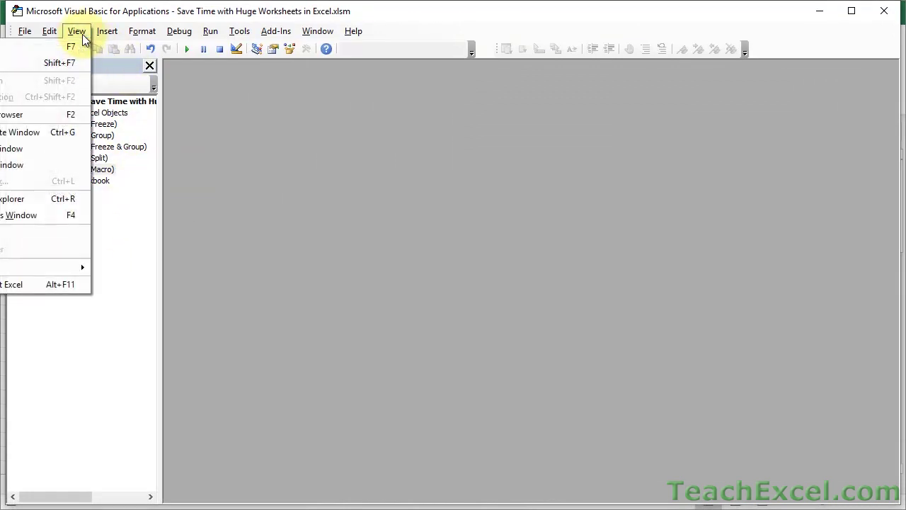
pyautogui.click(3, 198)
pyautogui.click(27, 193)
pyautogui.doubleClick(74, 205)
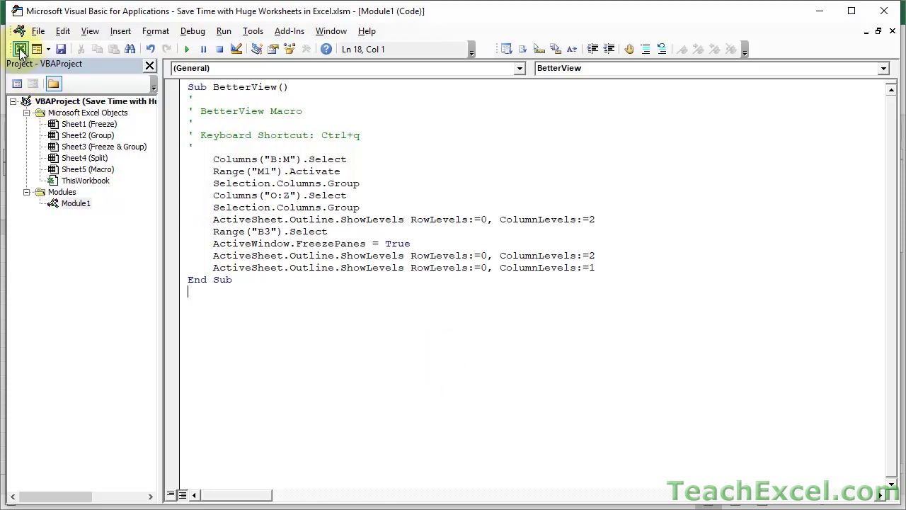
pyautogui.click(20, 50)
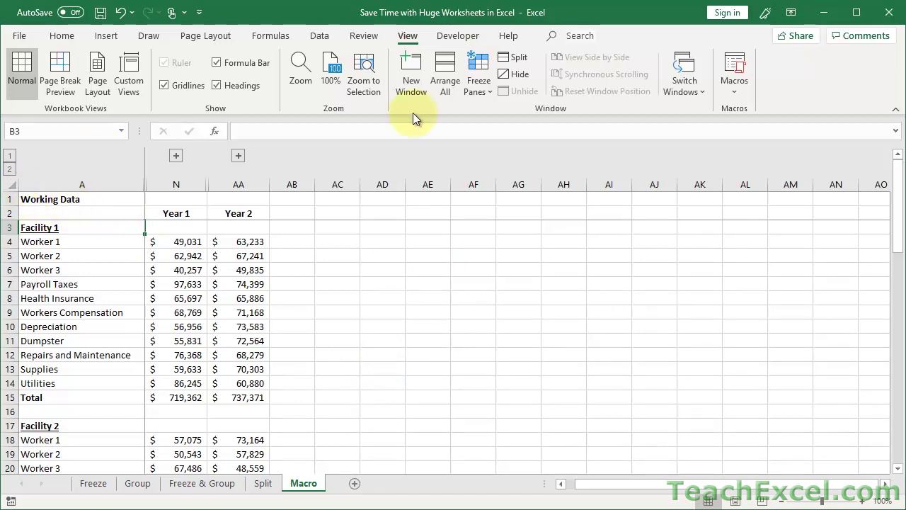
# Unfreeze the panes and remove the column grouping from the entire Macro worksheet.
pyautogui.click(481, 98)
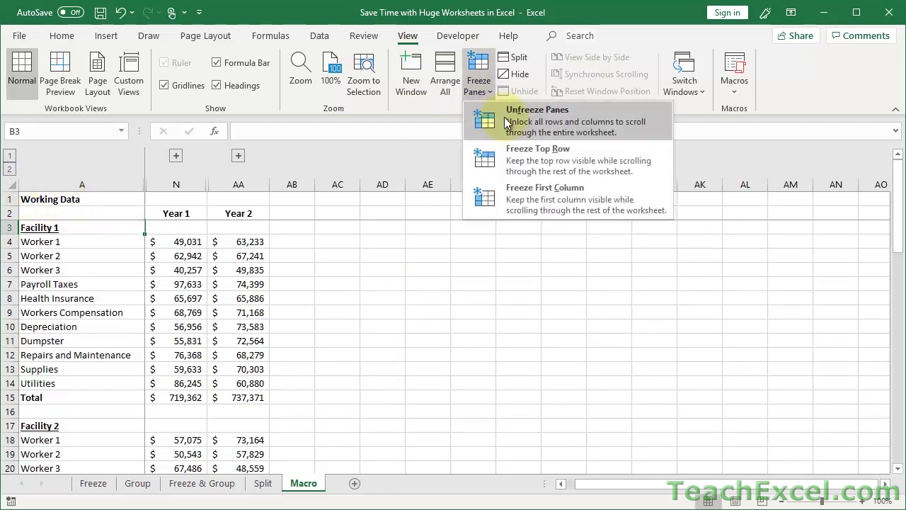
pyautogui.click(504, 117)
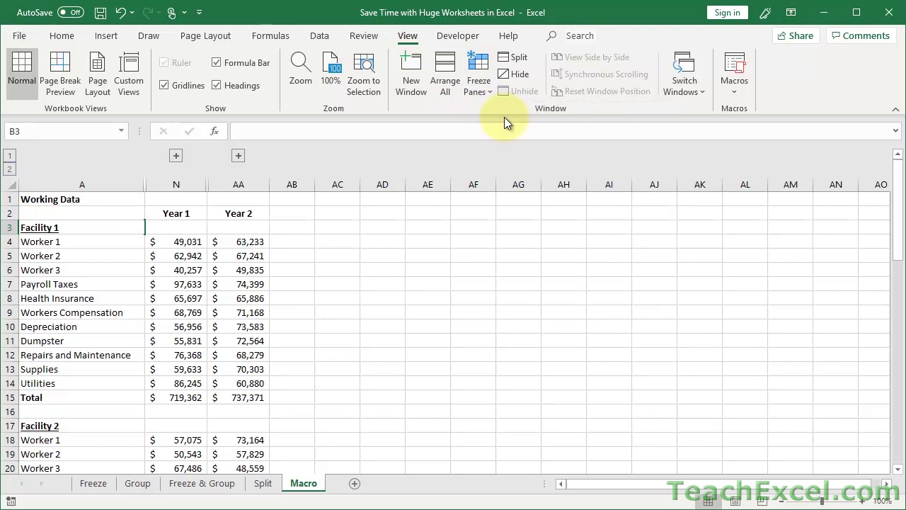
pyautogui.click(8, 182)
pyautogui.click(320, 36)
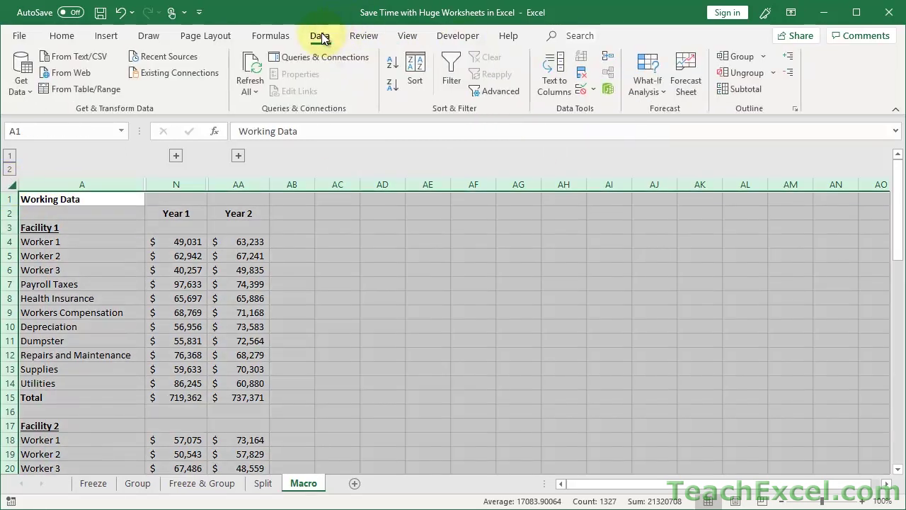
pyautogui.click(744, 78)
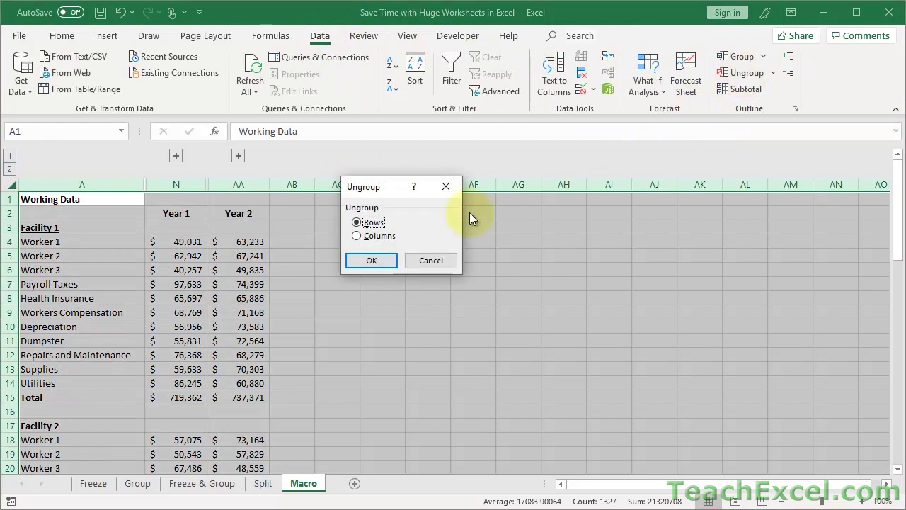
pyautogui.click(375, 236)
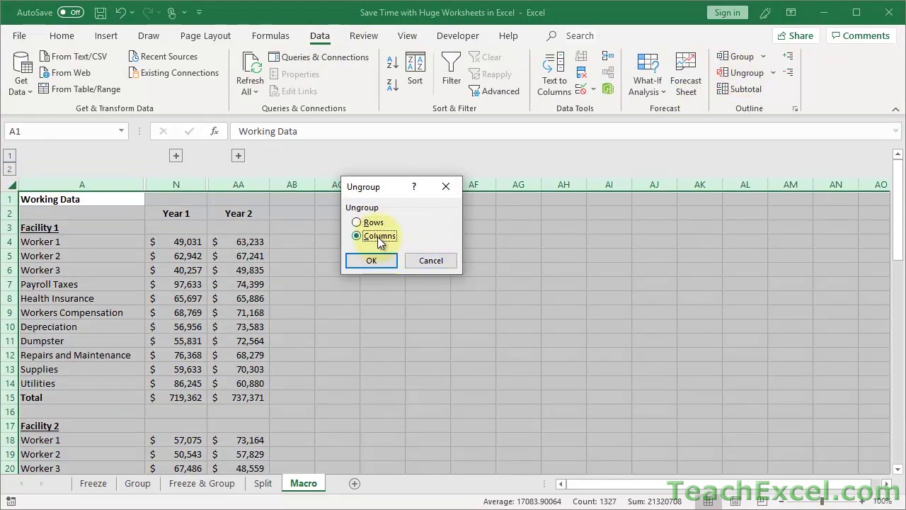
pyautogui.click(377, 260)
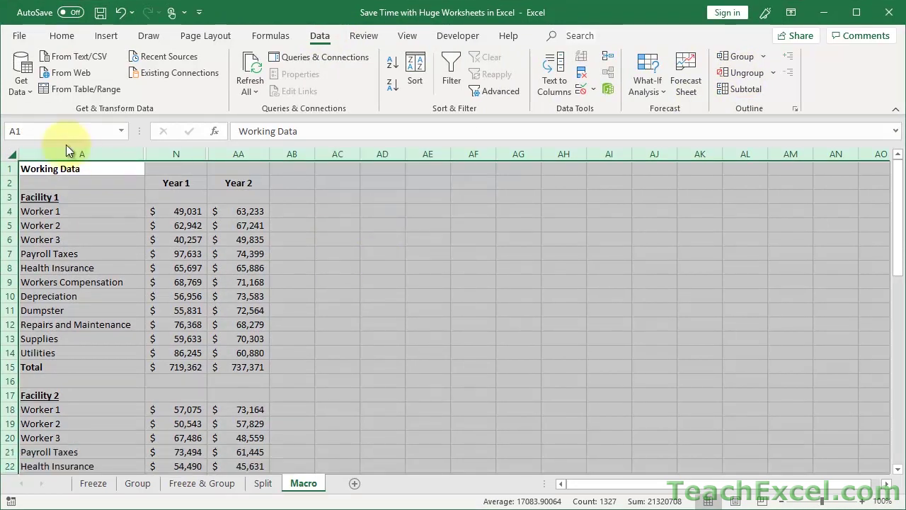
pyautogui.click(62, 168)
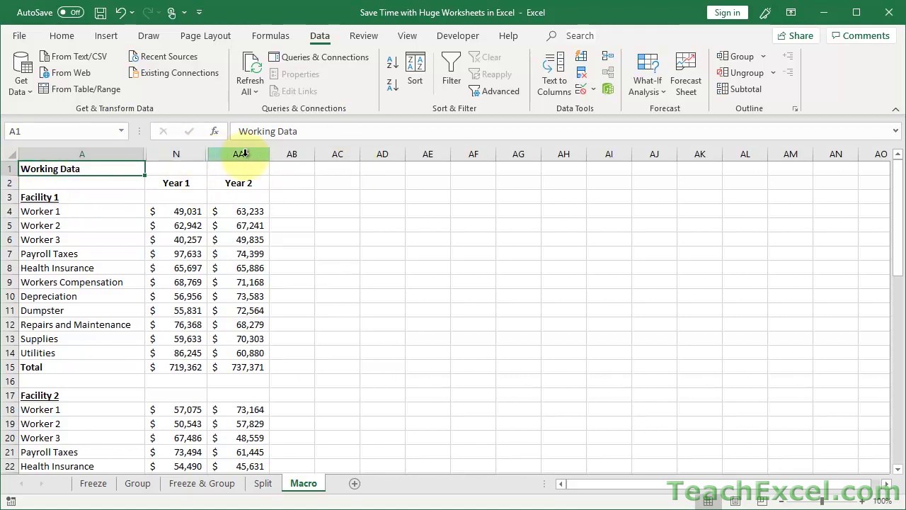
# Unhide all the hidden month columns between columns A and AA.
pyautogui.moveTo(243, 154); pyautogui.dragTo(132, 152)
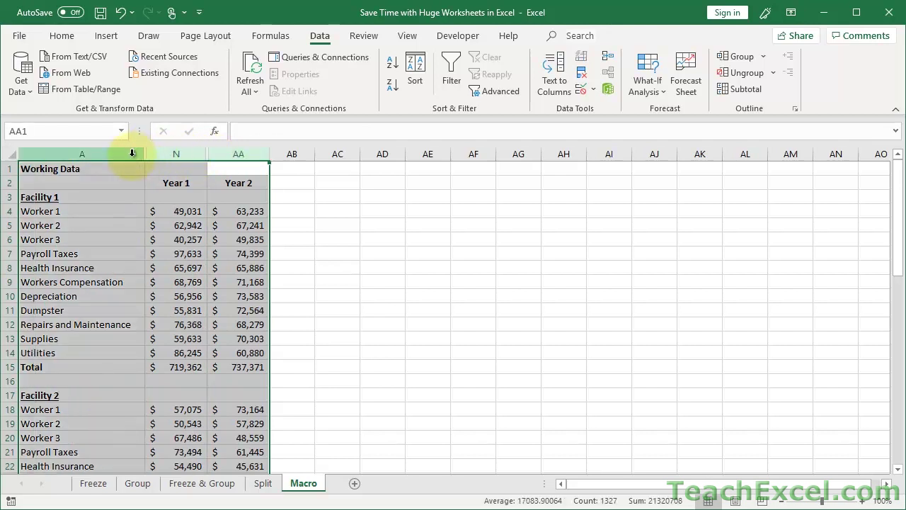
pyautogui.rightClick(178, 154)
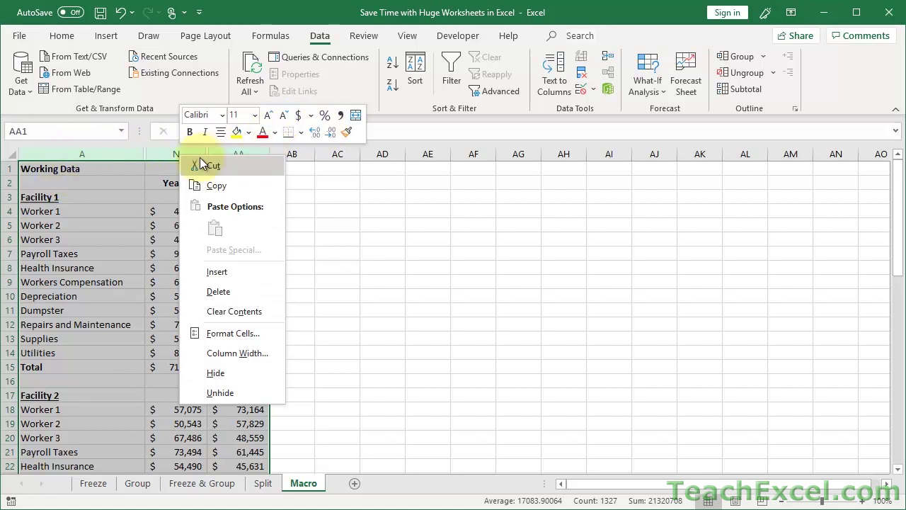
pyautogui.click(245, 390)
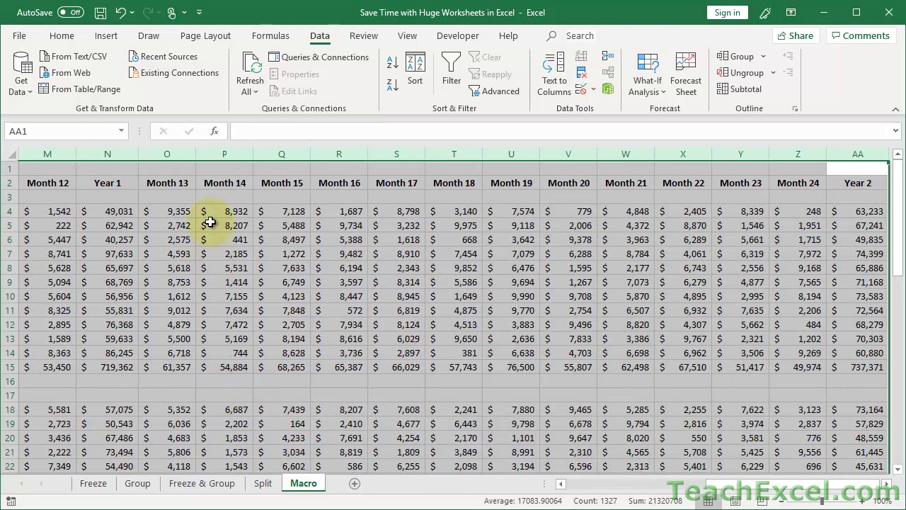
pyautogui.hscroll(-6, 210, 222)
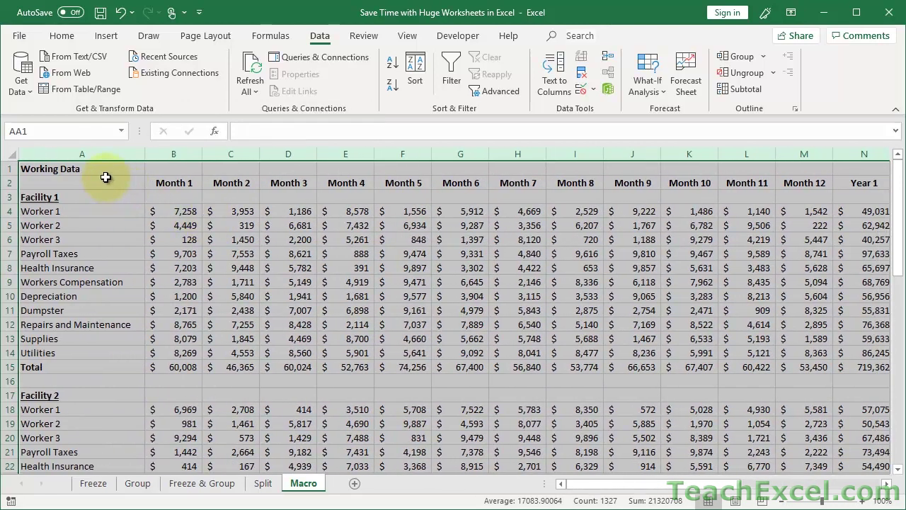
pyautogui.click(106, 179)
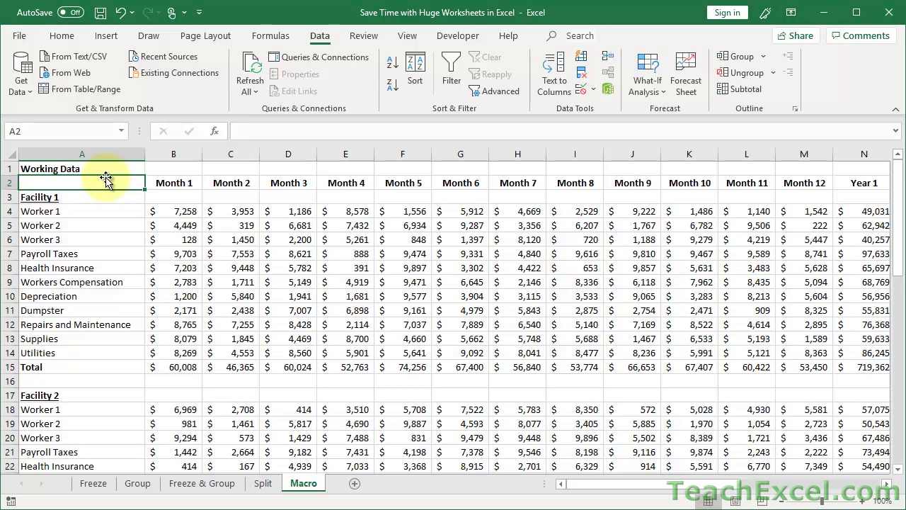
# Run the BetterView macro on the Macro worksheet to group and collapse the month columns and freeze the panes.
pyautogui.click(212, 484)
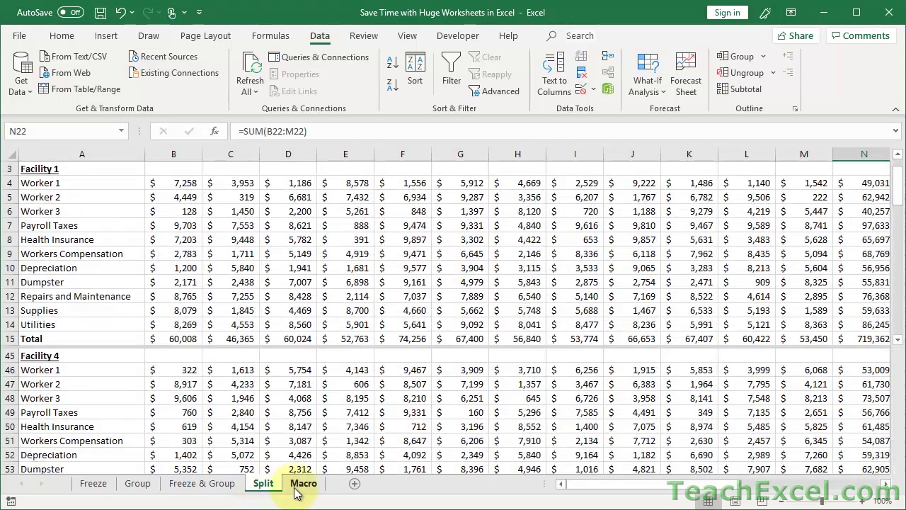
pyautogui.click(303, 483)
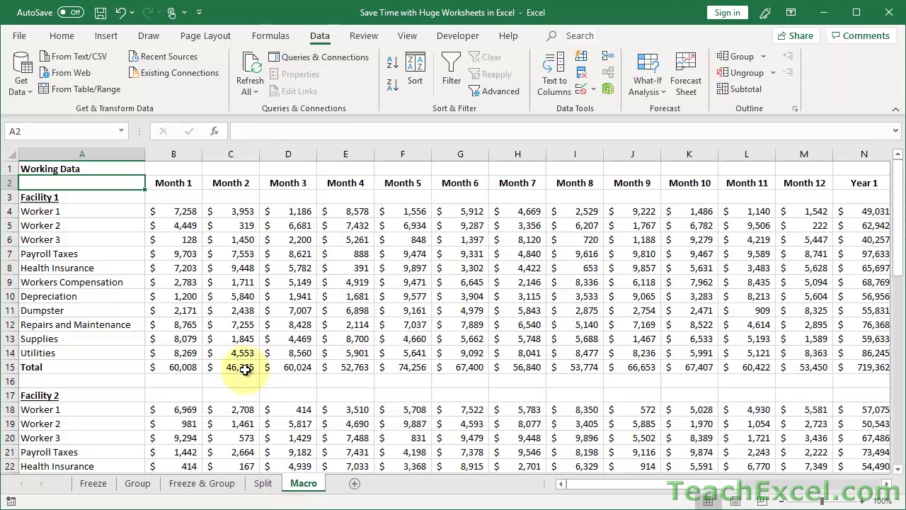
pyautogui.hotkey('ctrl', 'shift', 'g')
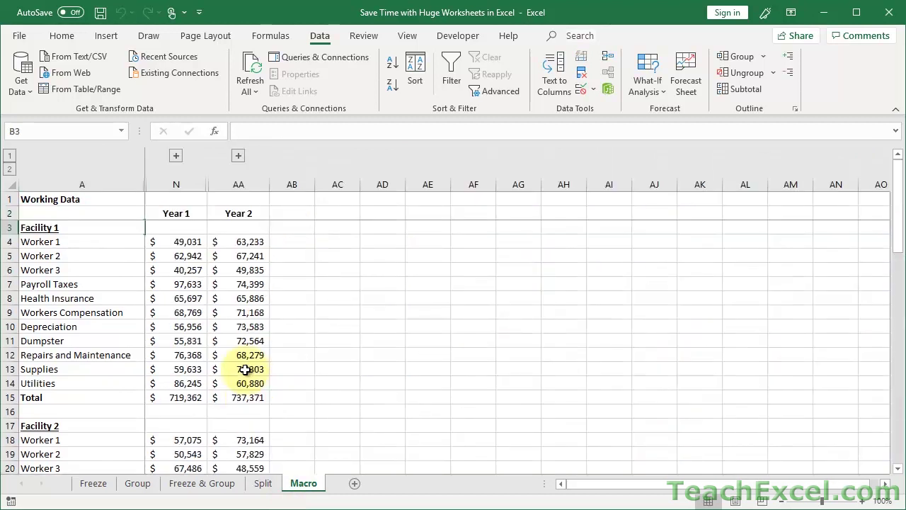
pyautogui.scroll(-4, 188, 294)
pyautogui.scroll(4, 188, 293)
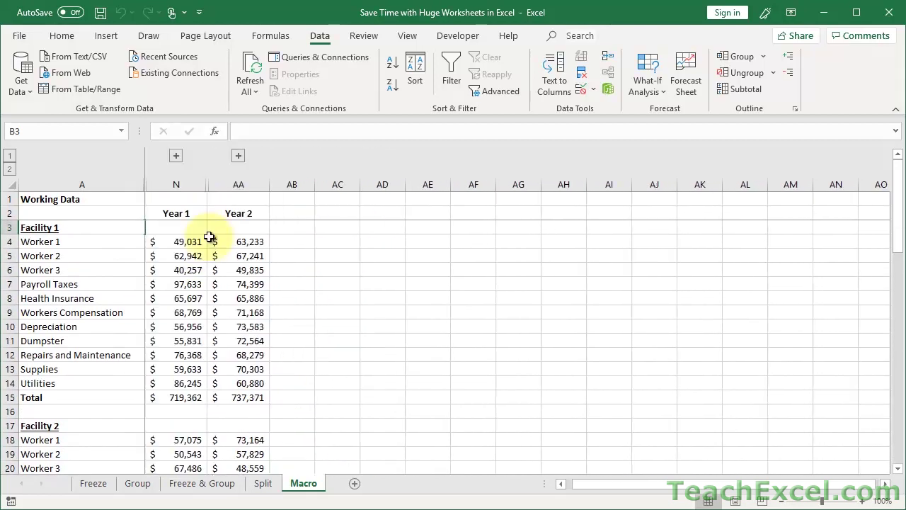
# Test the column outline by expanding the Year 2 months and switching between levels 1 and 2, leaving all groups expanded.
pyautogui.click(239, 155)
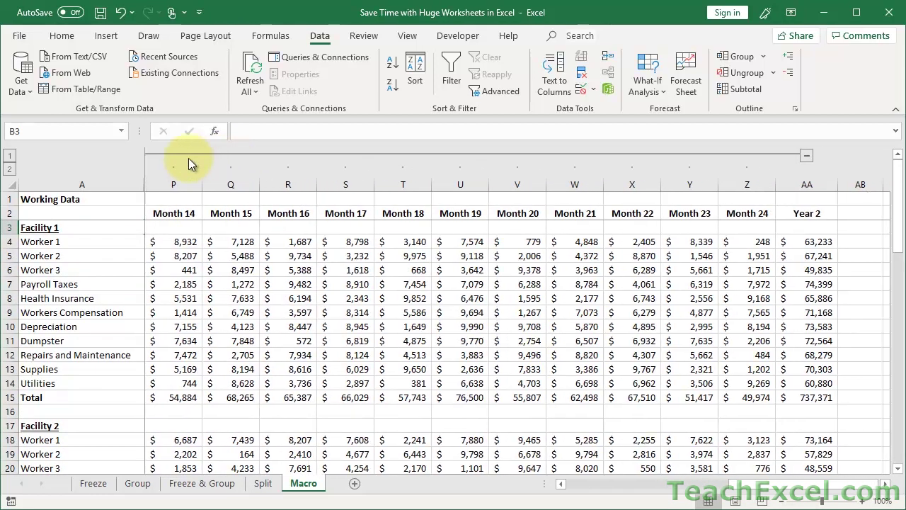
pyautogui.click(9, 170)
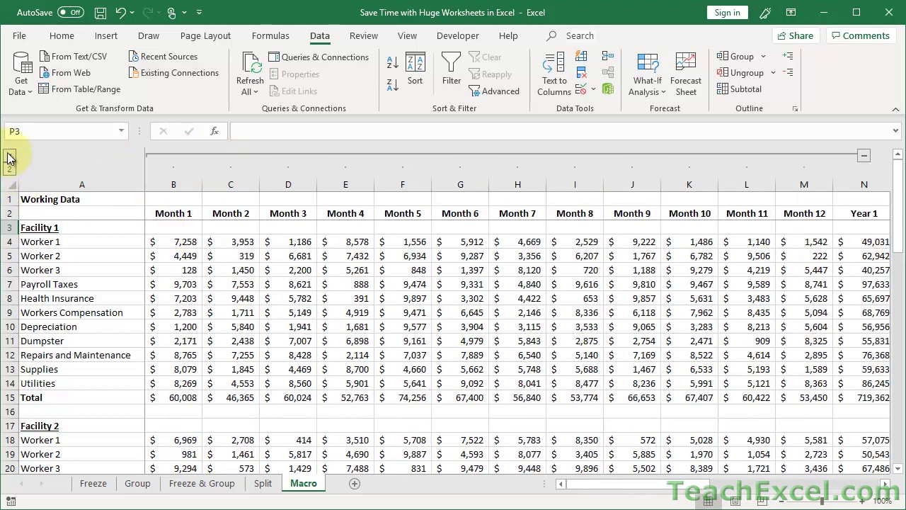
pyautogui.click(10, 156)
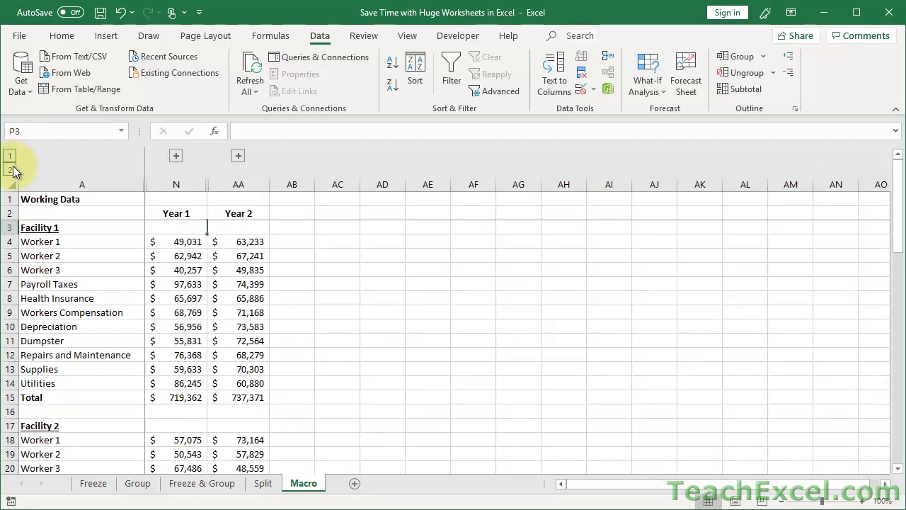
pyautogui.click(12, 168)
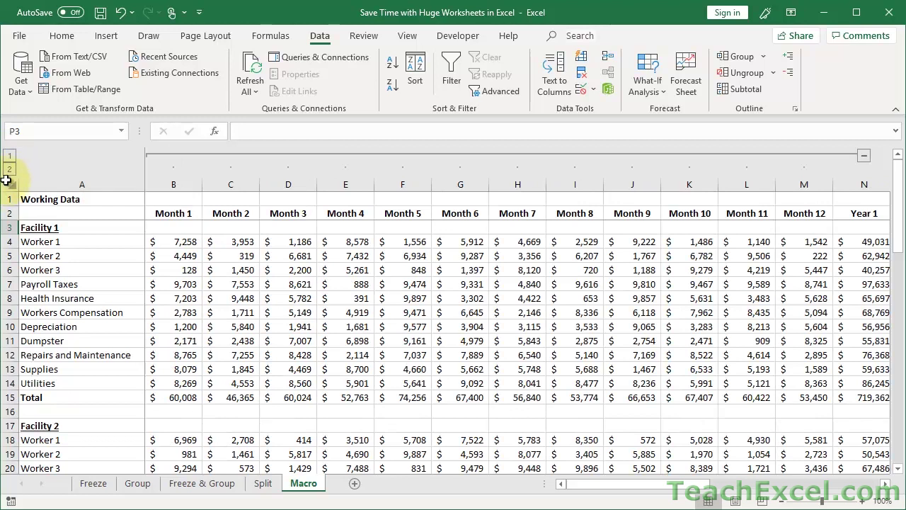
# Ungroup all columns across the whole Macro worksheet while they are expanded, and select cell A1.
pyautogui.click(10, 182)
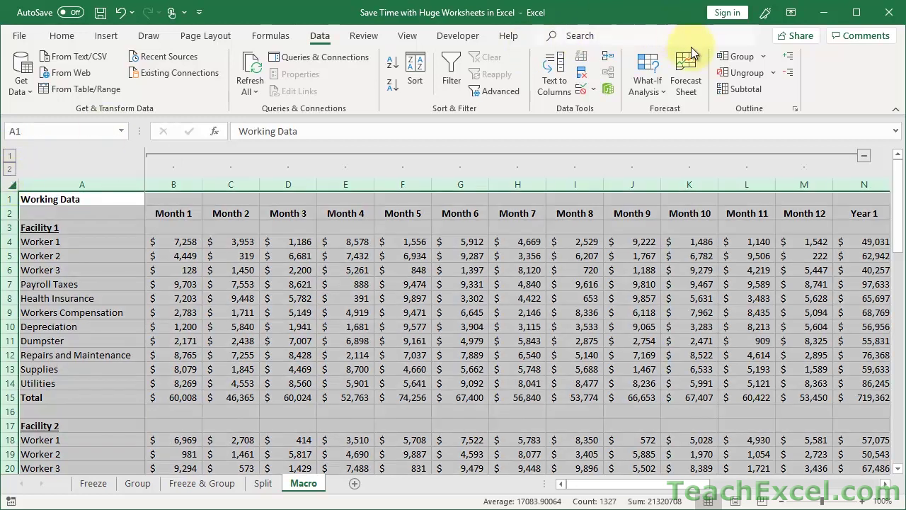
pyautogui.click(736, 73)
pyautogui.click(360, 235)
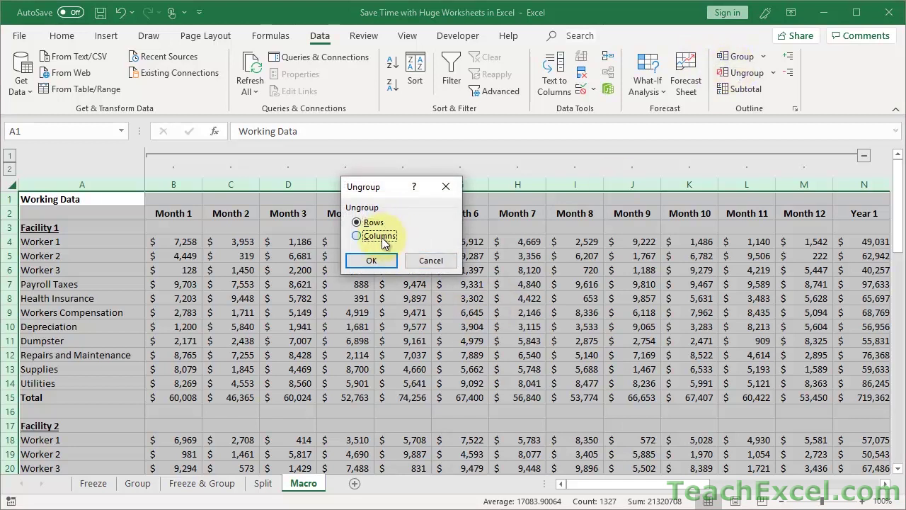
pyautogui.click(372, 262)
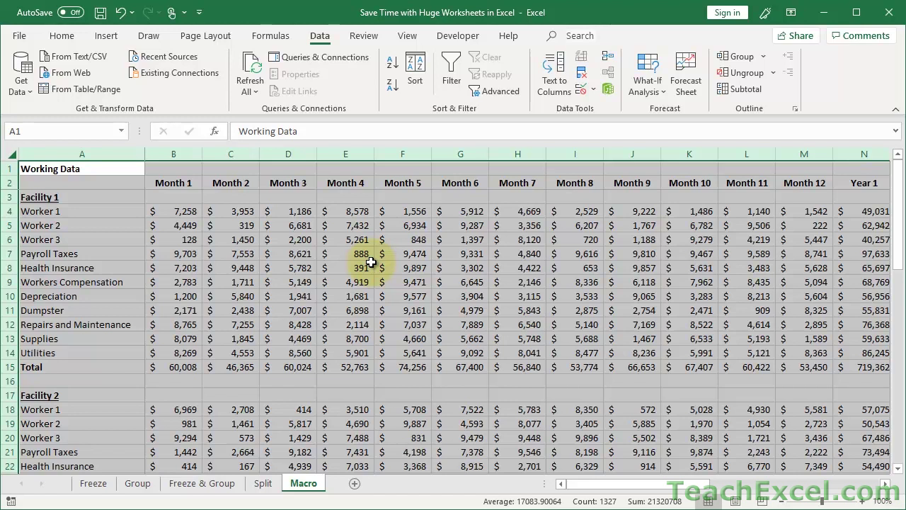
pyautogui.click(99, 176)
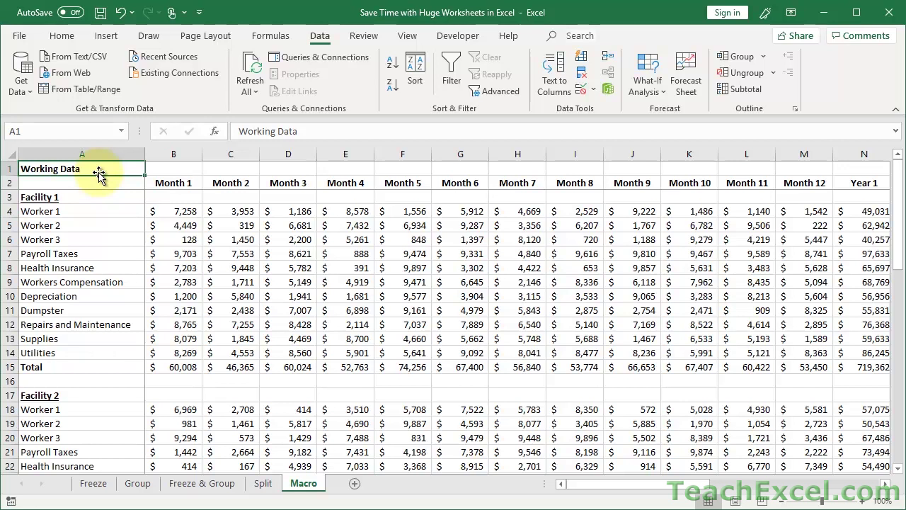
# Review the Freeze, Group, Freeze & Group and Split worksheets, and return to the Macro worksheet.
pyautogui.click(98, 487)
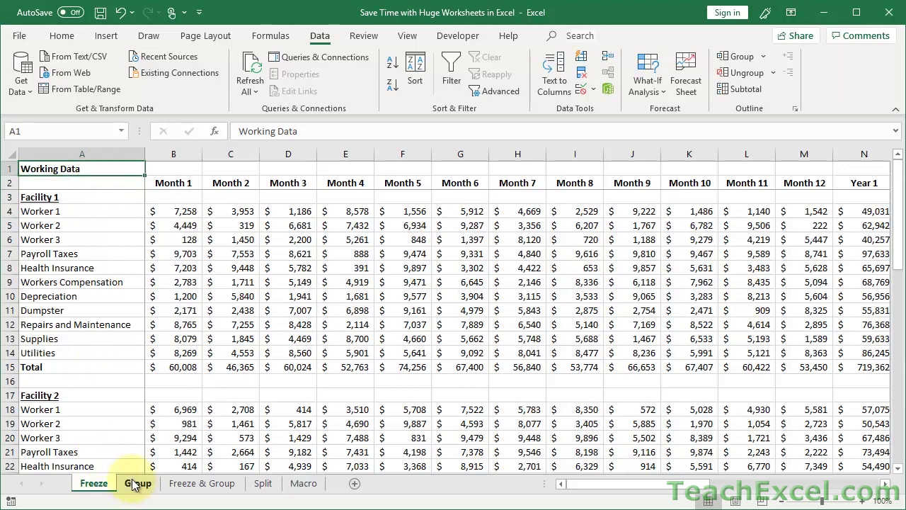
pyautogui.click(134, 486)
pyautogui.click(194, 484)
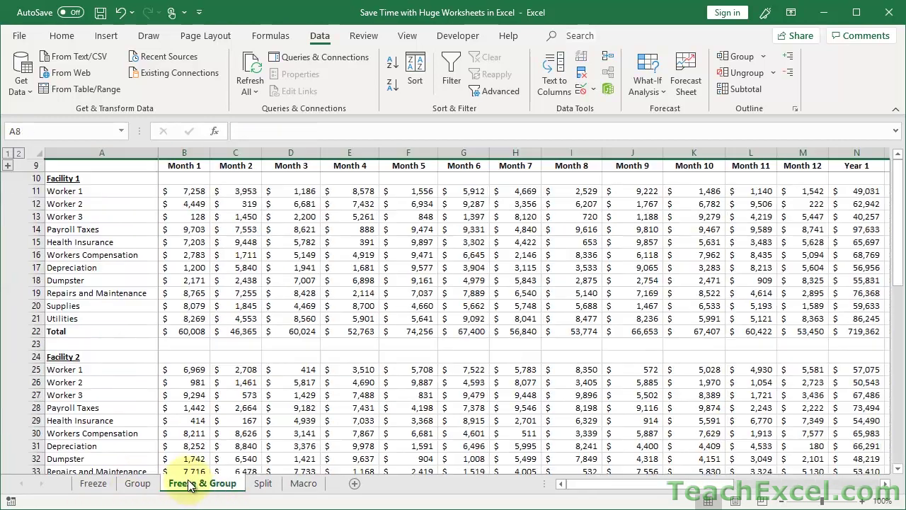
pyautogui.click(263, 484)
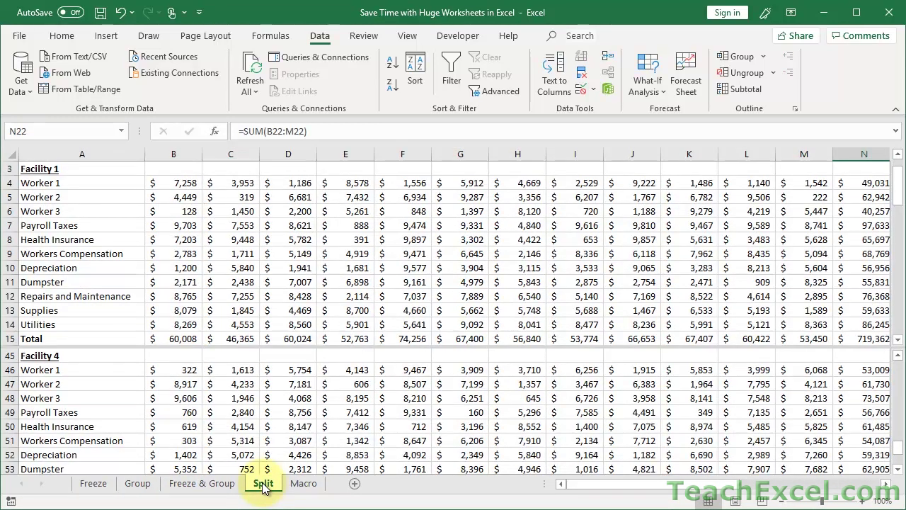
pyautogui.click(303, 484)
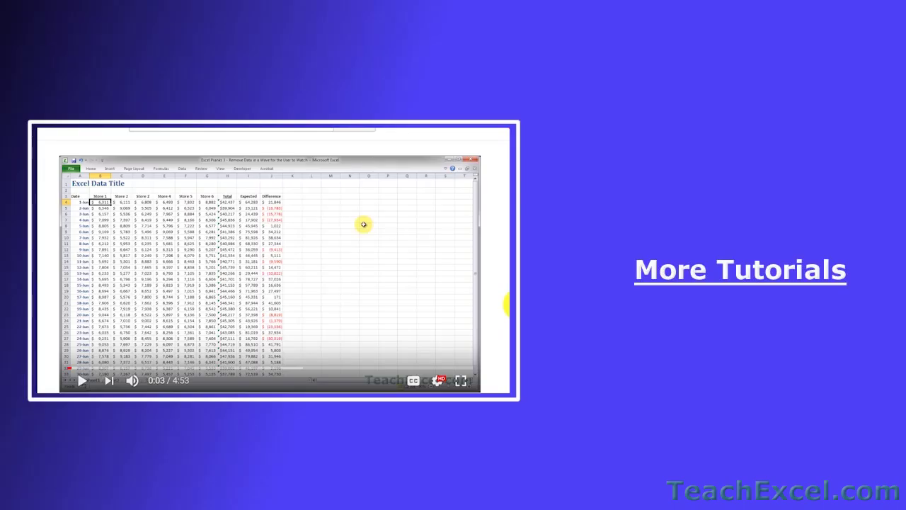
pyautogui.scroll(-3, 506, 301)
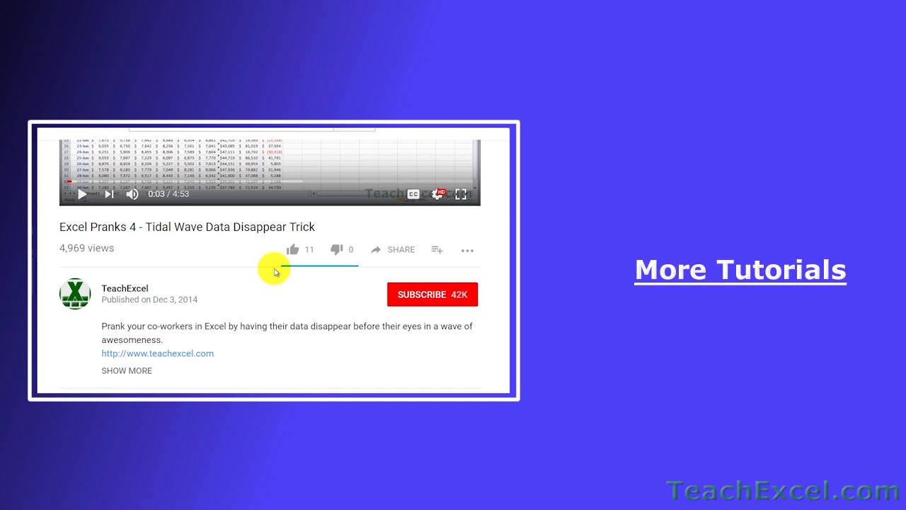
pyautogui.click(298, 248)
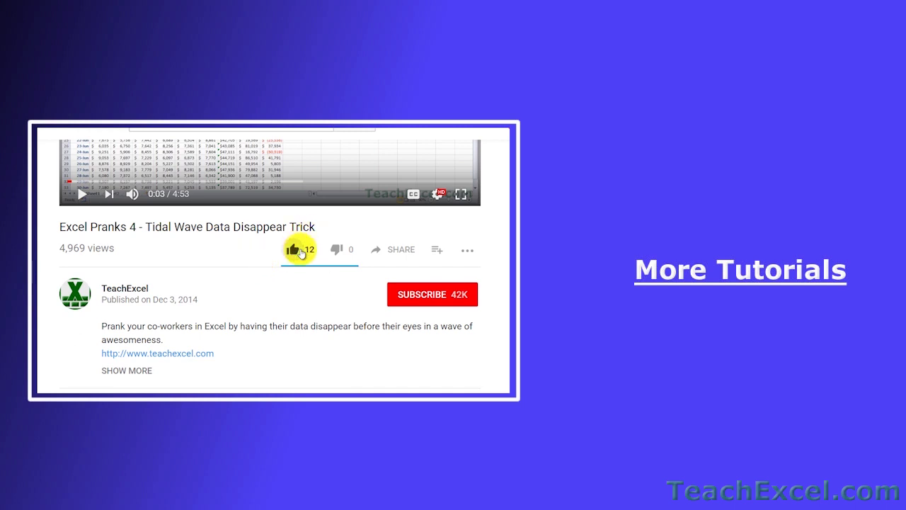
pyautogui.click(402, 293)
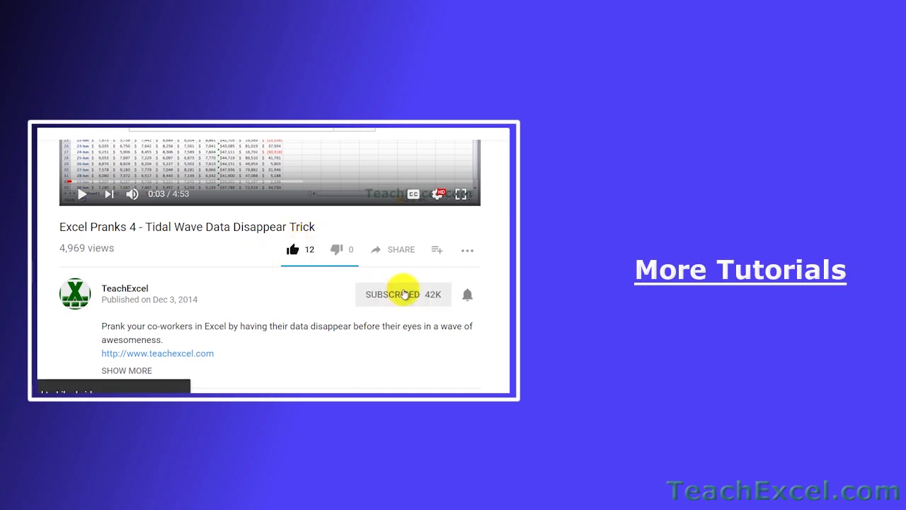
pyautogui.click(468, 295)
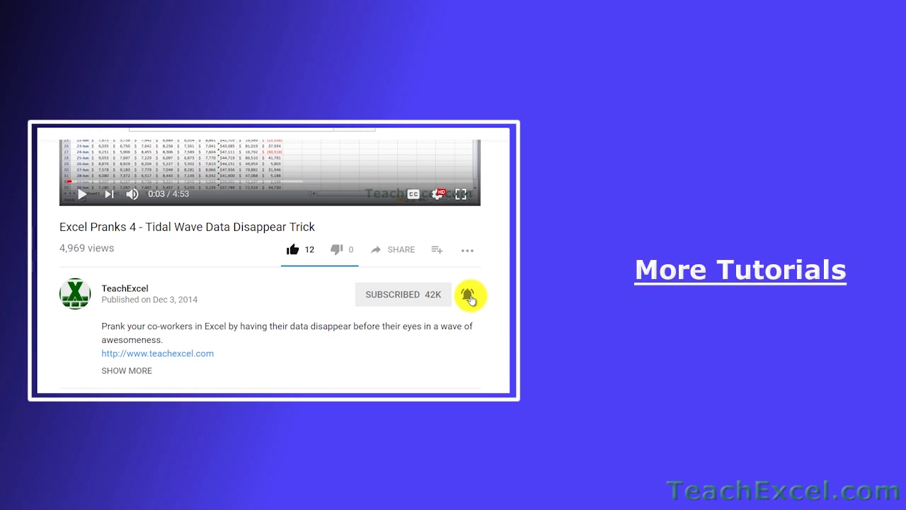